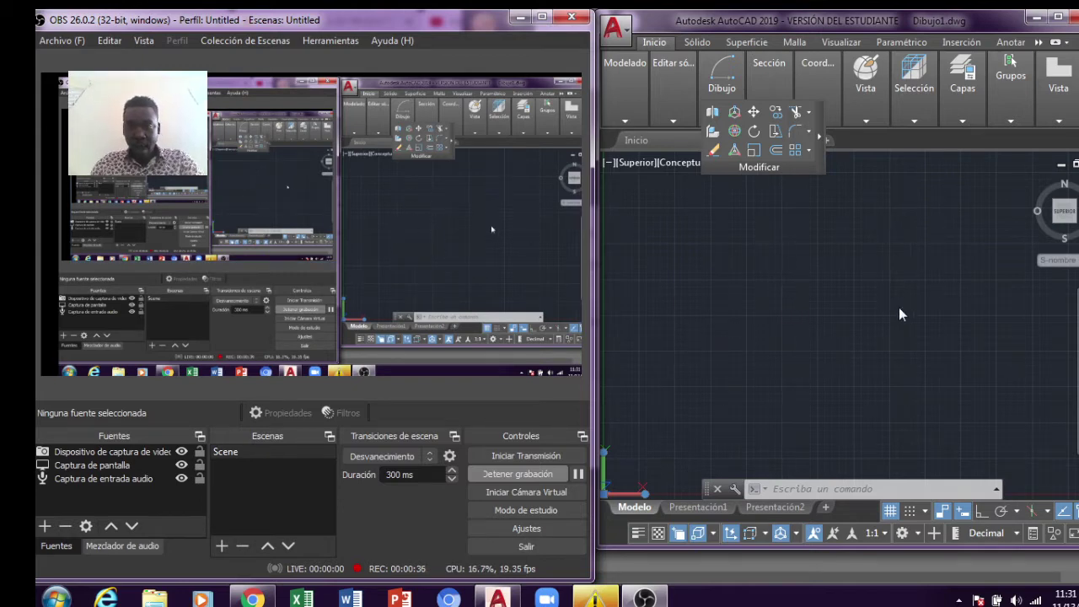
Set the view to Superior and pan the drawing area so there is free space above and beside the origin.
click(636, 164)
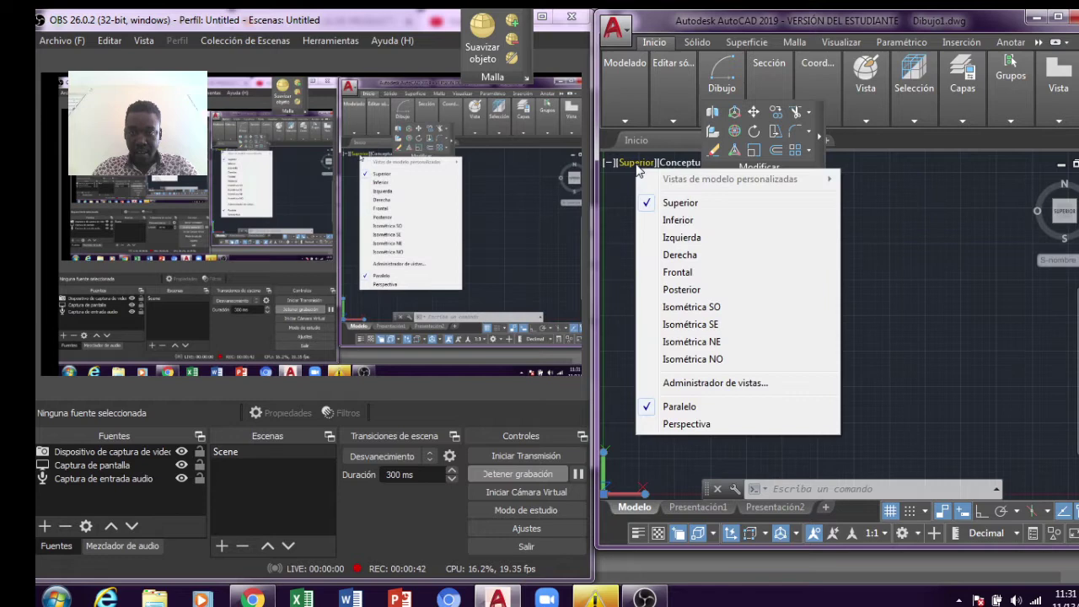
click(683, 204)
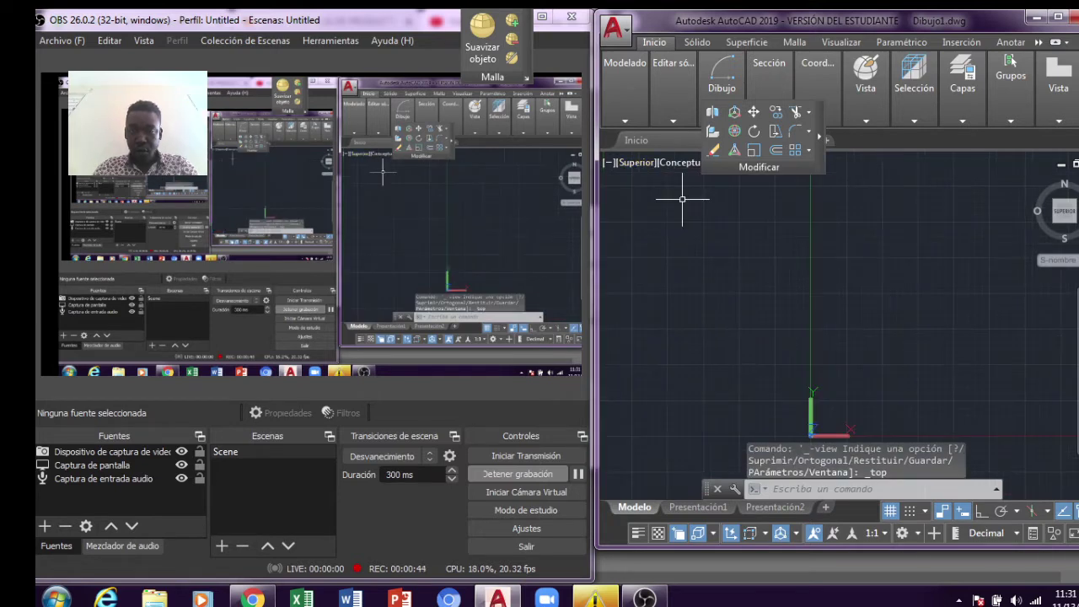
click(811, 436)
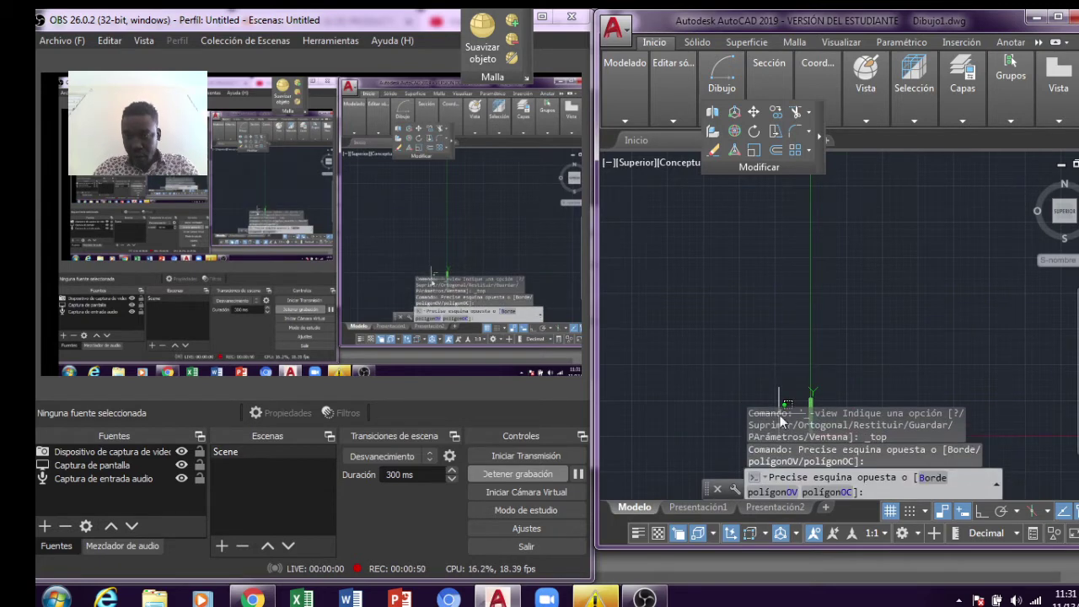
click(781, 304)
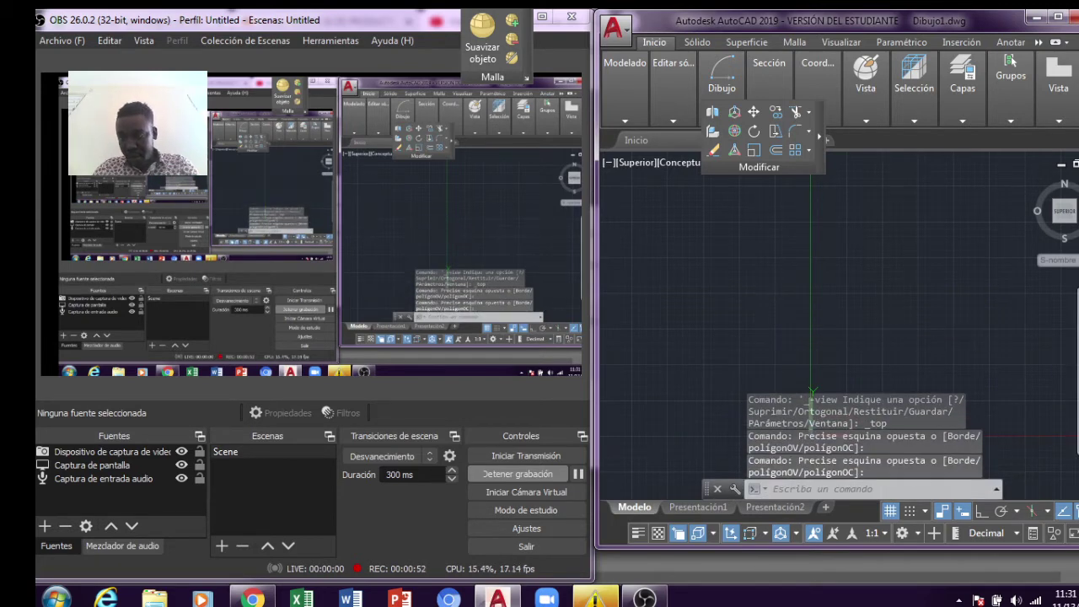
text(p)
key(Return)
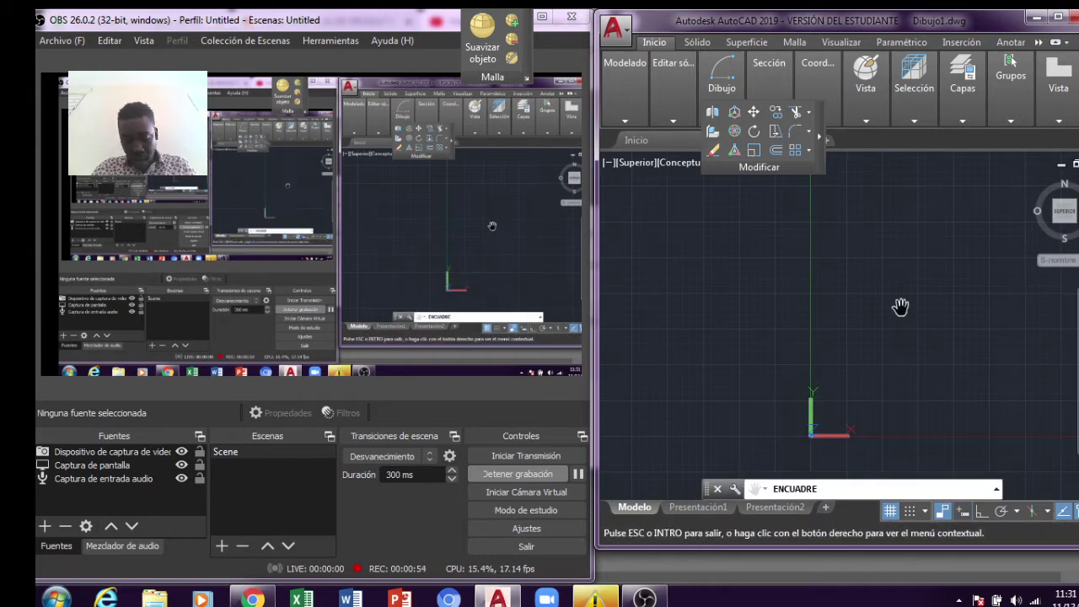
mouse_move(896, 313)
mouse_down()
mouse_move(806, 363)
mouse_move(747, 371)
mouse_move(718, 346)
mouse_move(692, 379)
mouse_up()
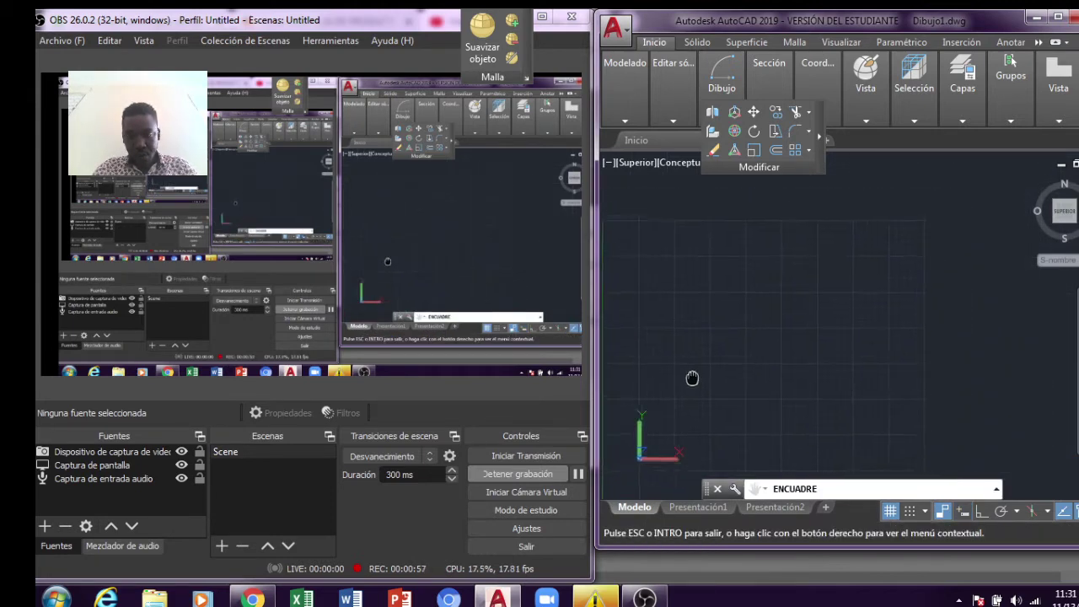
right_click(747, 312)
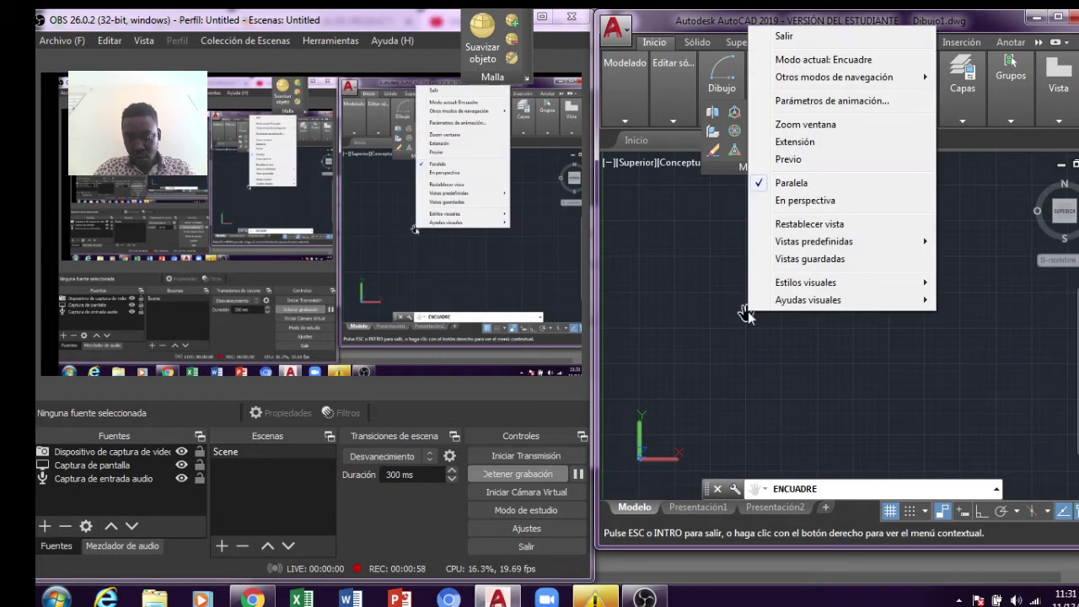
click(782, 37)
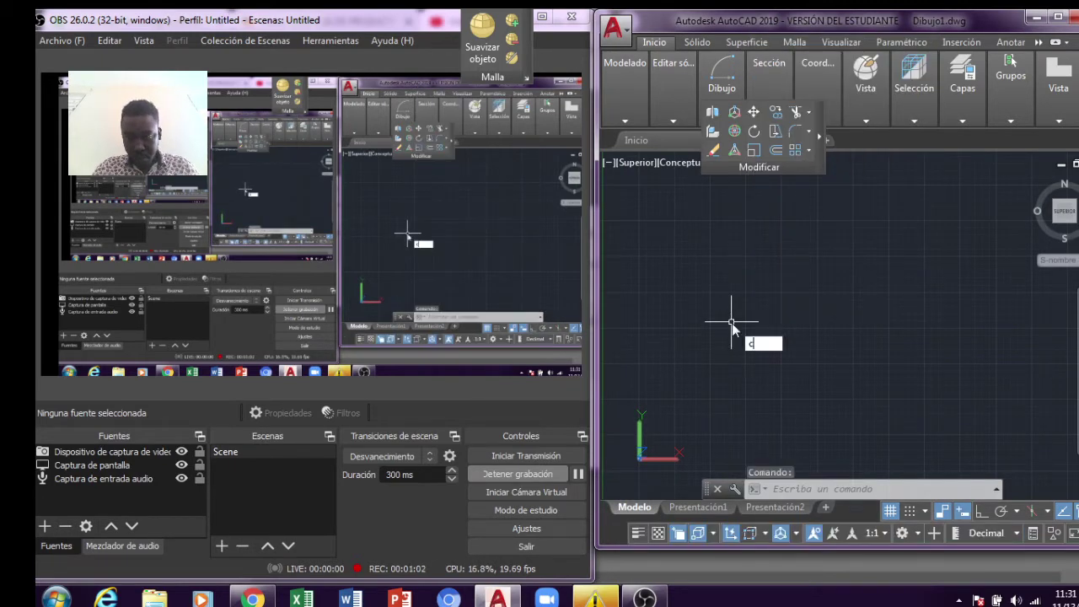
Draw a circle with a radius of 23 in the open area above and to the right of the origin.
text(c)
key(Return)
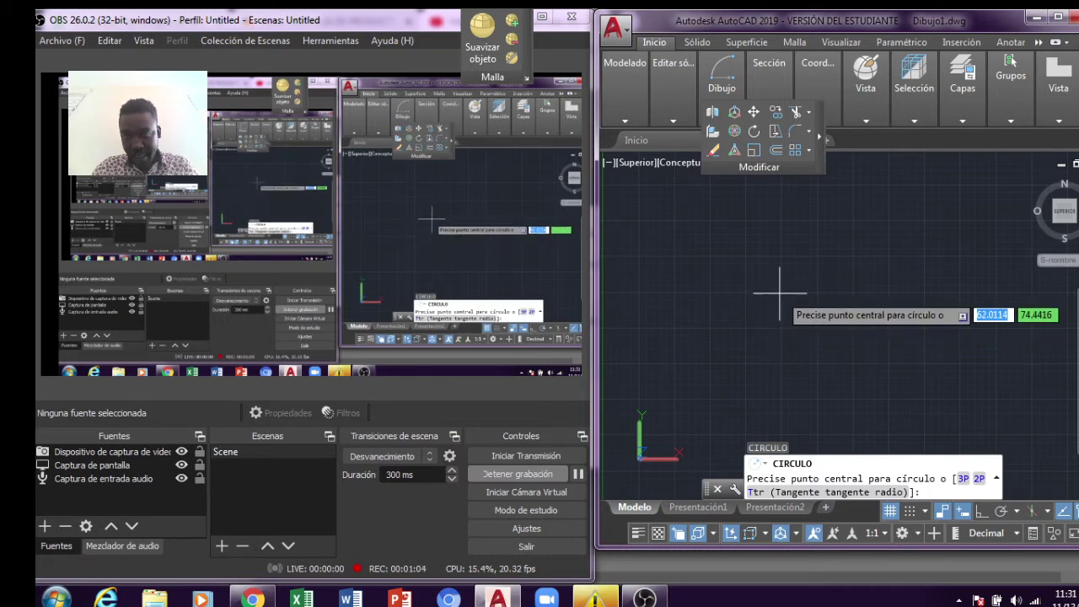
click(780, 293)
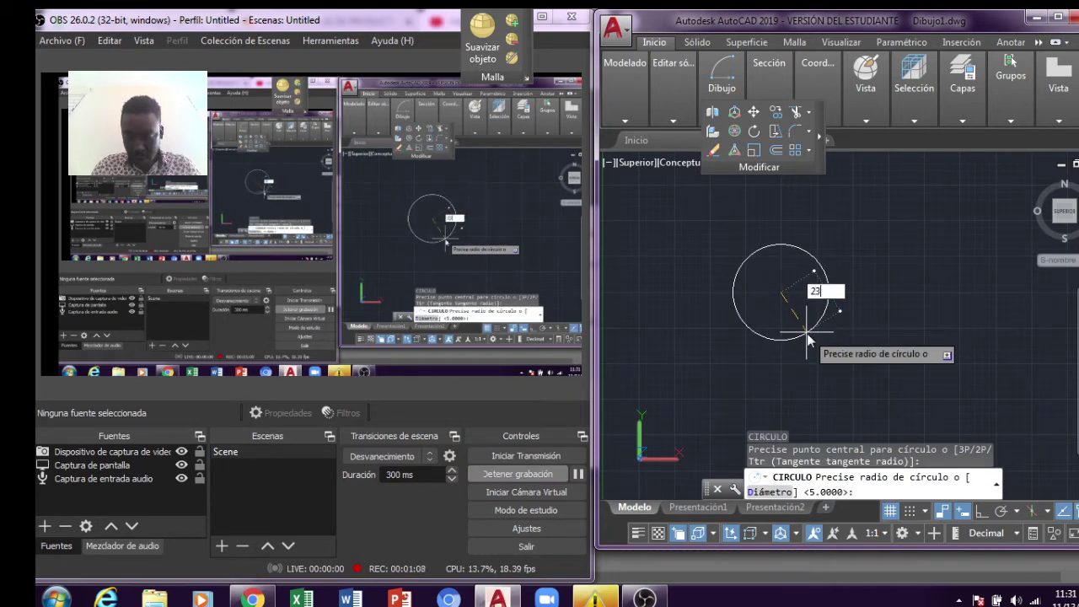
text(23)
key(Return)
Draw a second circle with a radius of 60, concentric with the 23-radius circle.
key(Return)
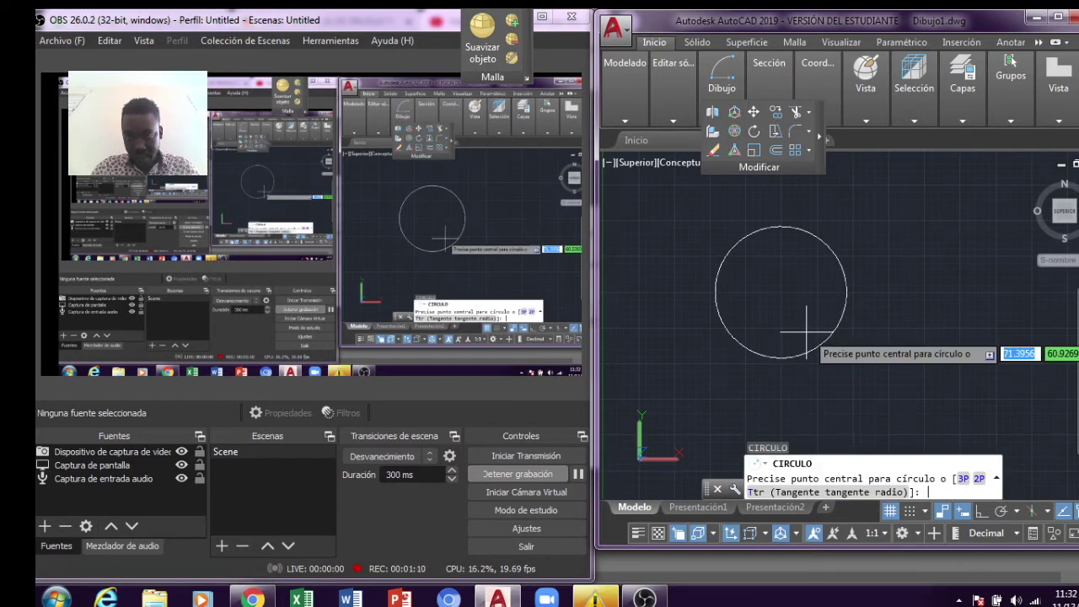
click(781, 292)
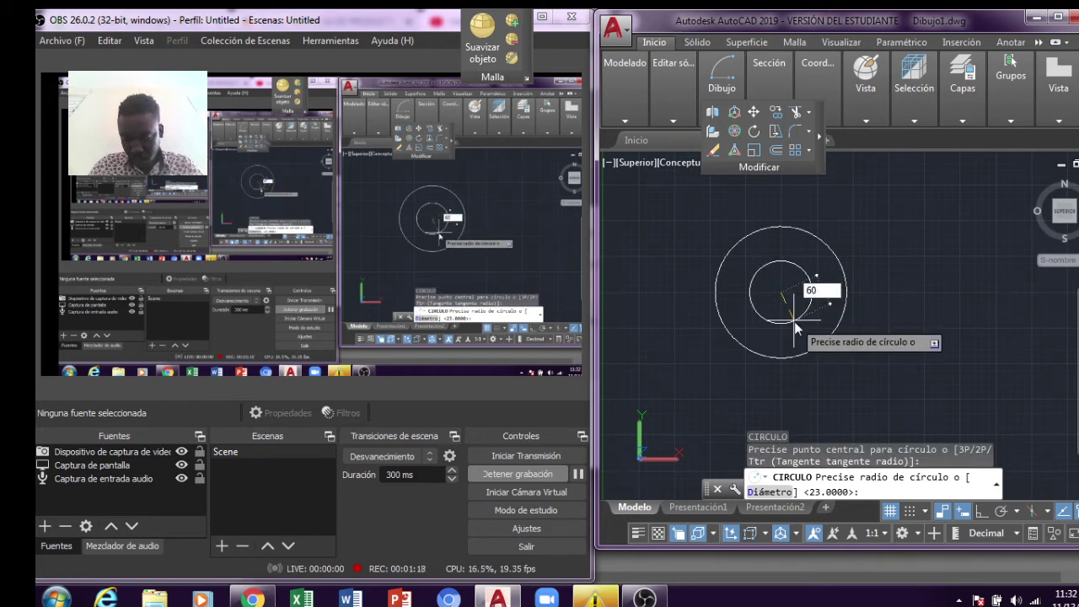
text(60)
key(Return)
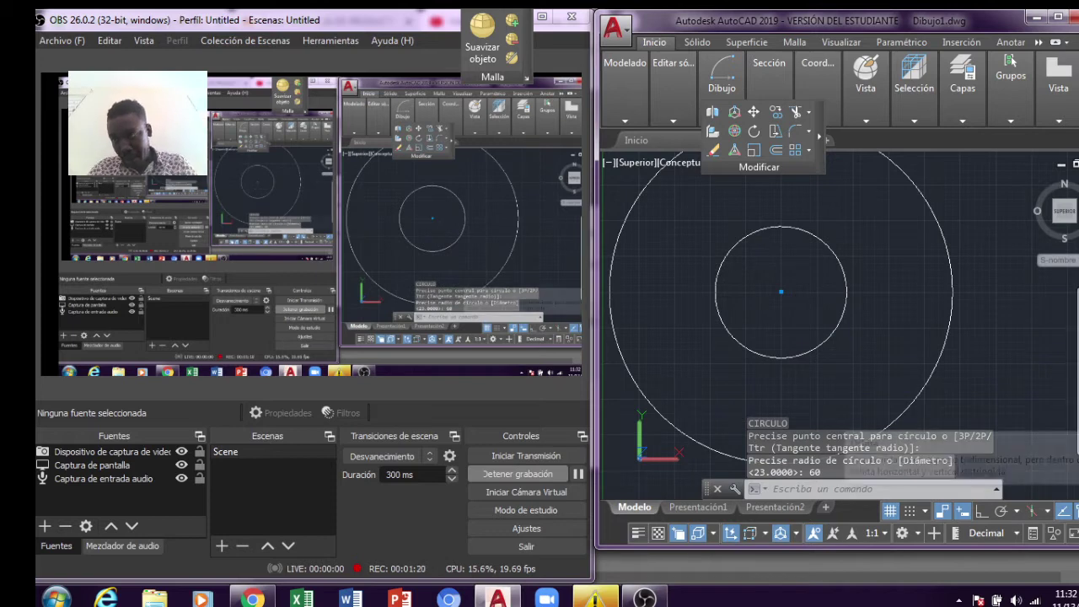
Move the UCS origin farther below and to the left, well clear of the two concentric circles.
click(1073, 384)
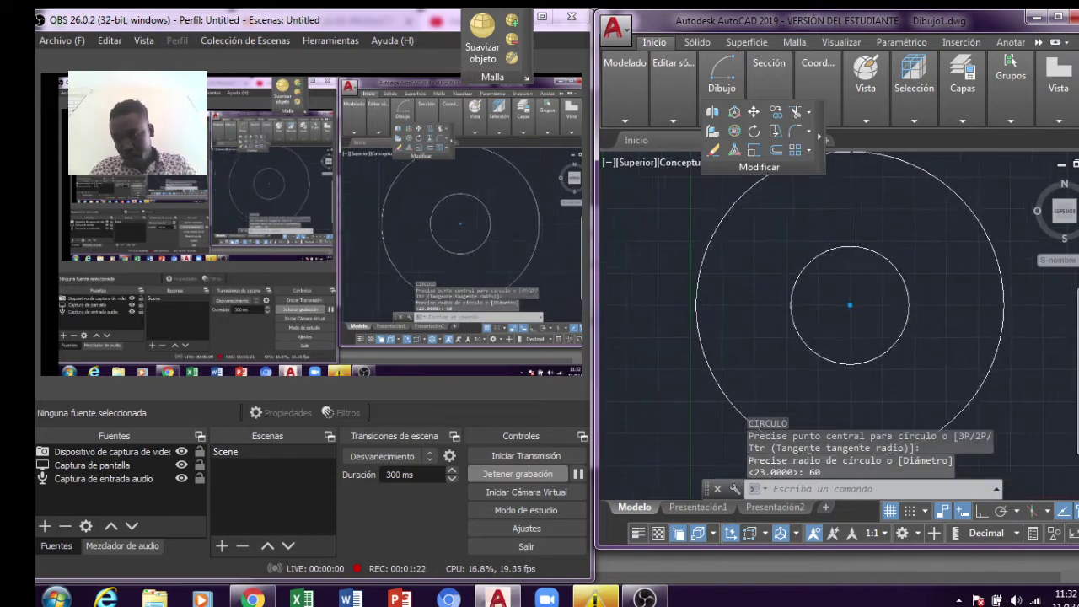
click(1074, 389)
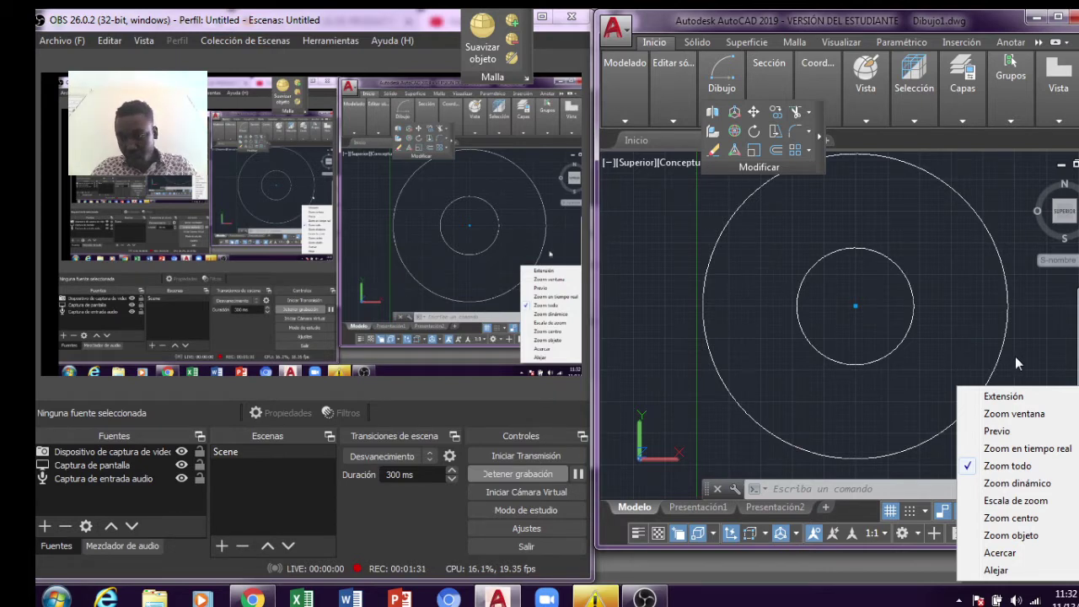
click(995, 571)
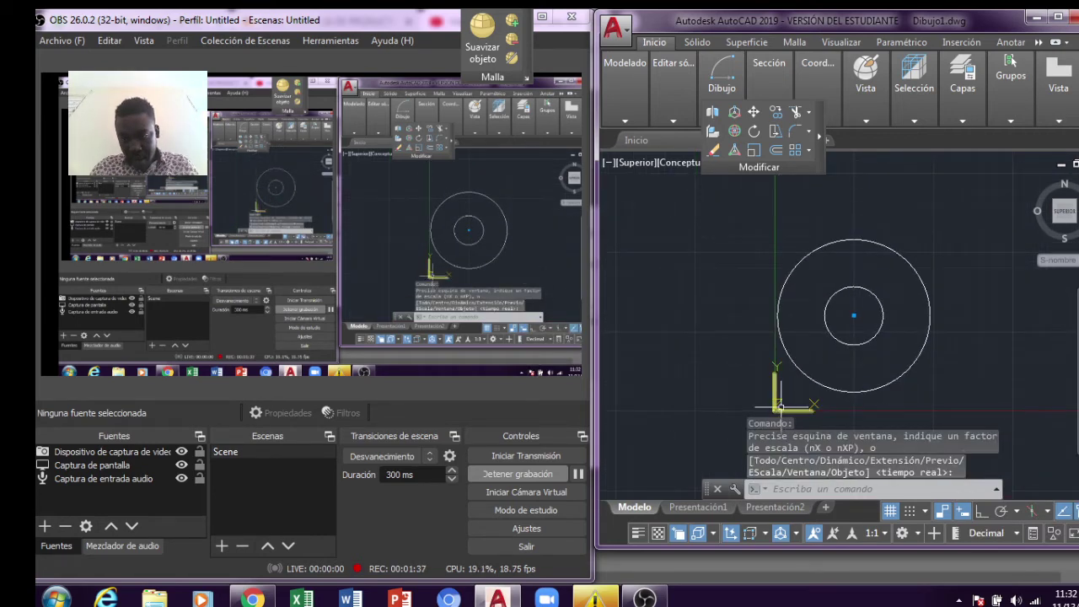
key(Escape)
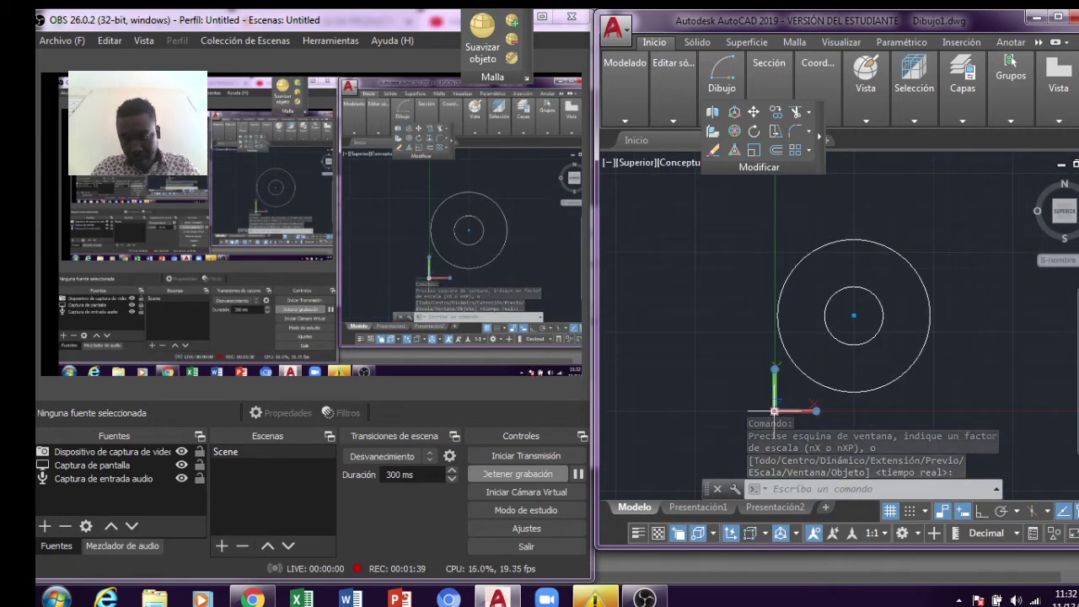
click(777, 392)
click(777, 405)
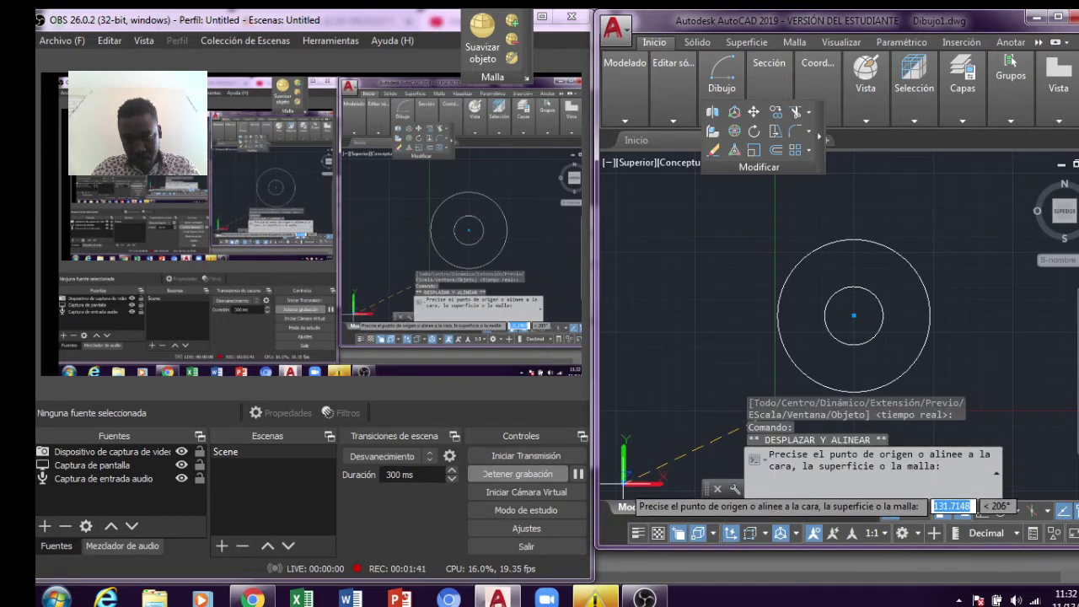
click(614, 486)
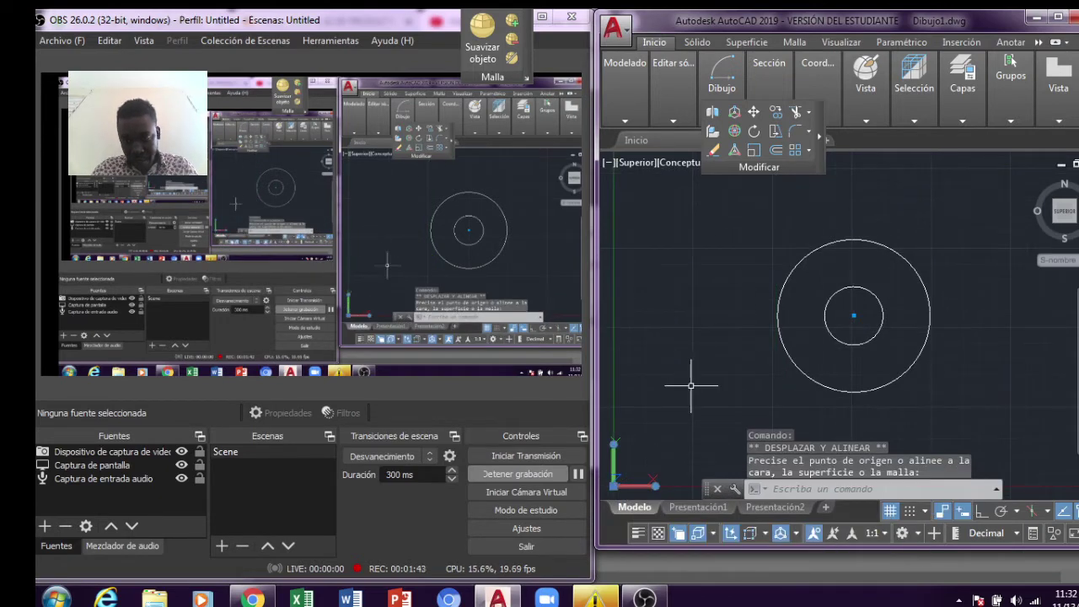
text(l)
key(Return)
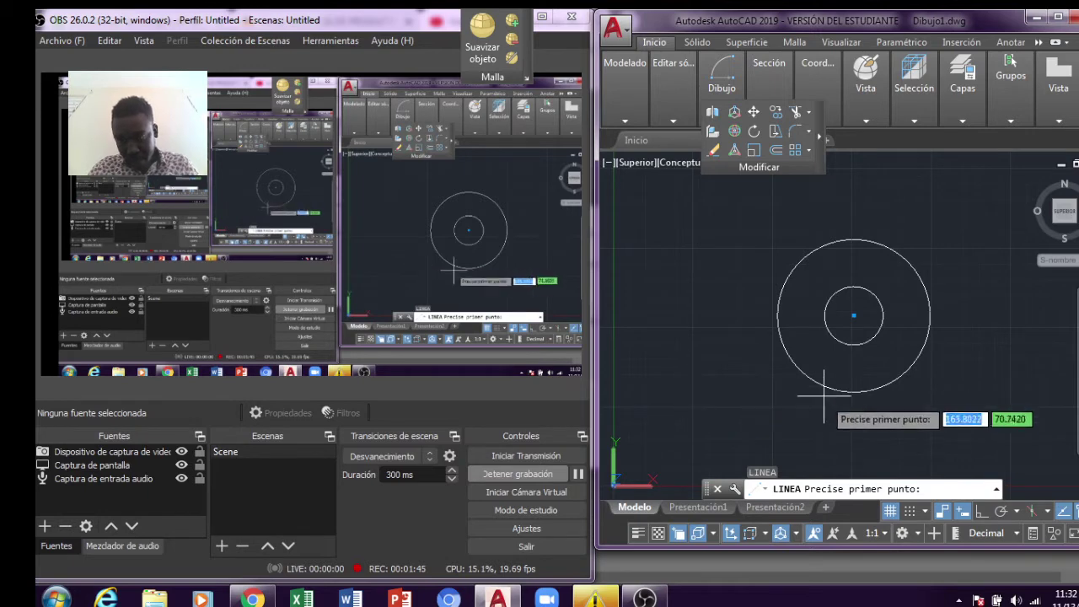
click(852, 392)
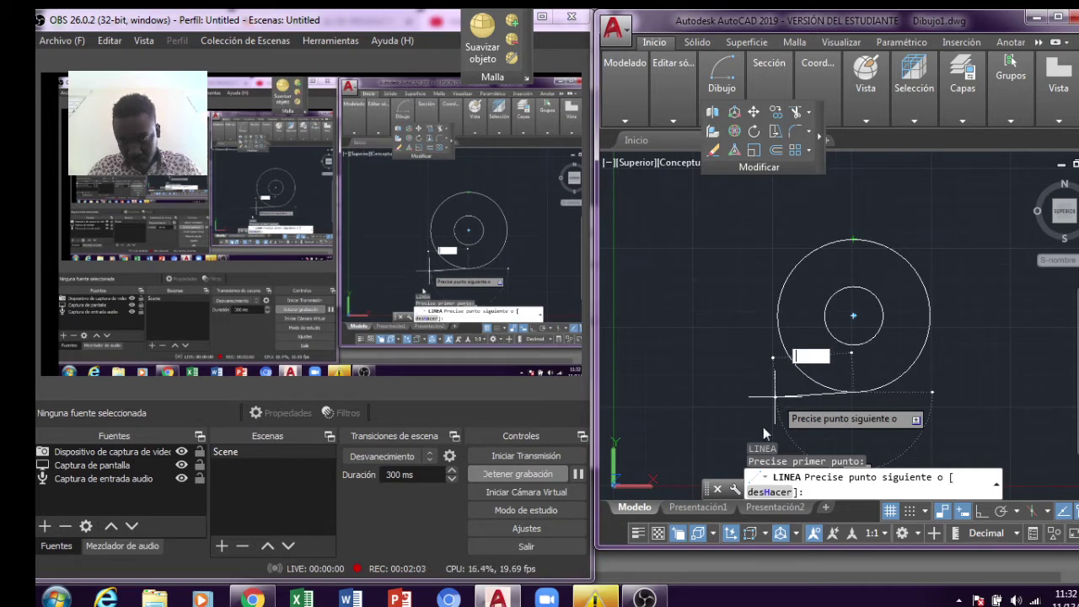
click(750, 369)
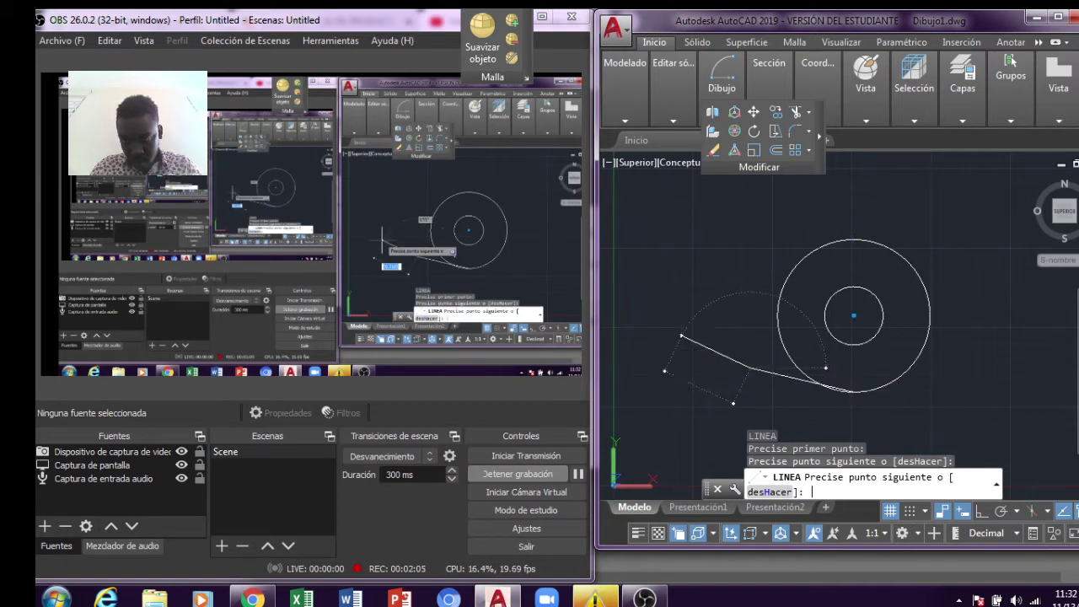
key(Return)
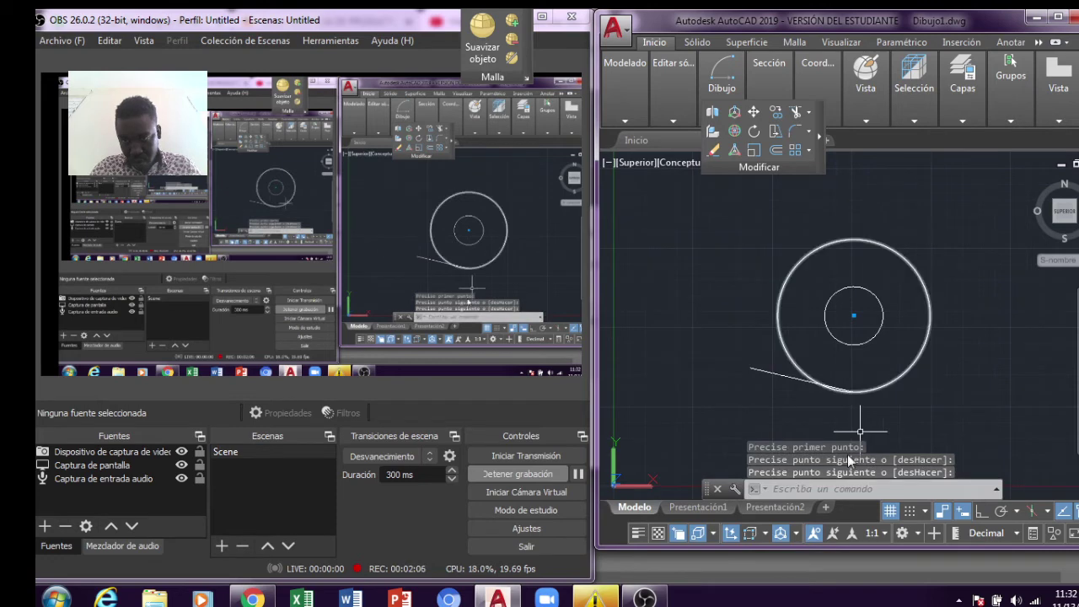
click(755, 370)
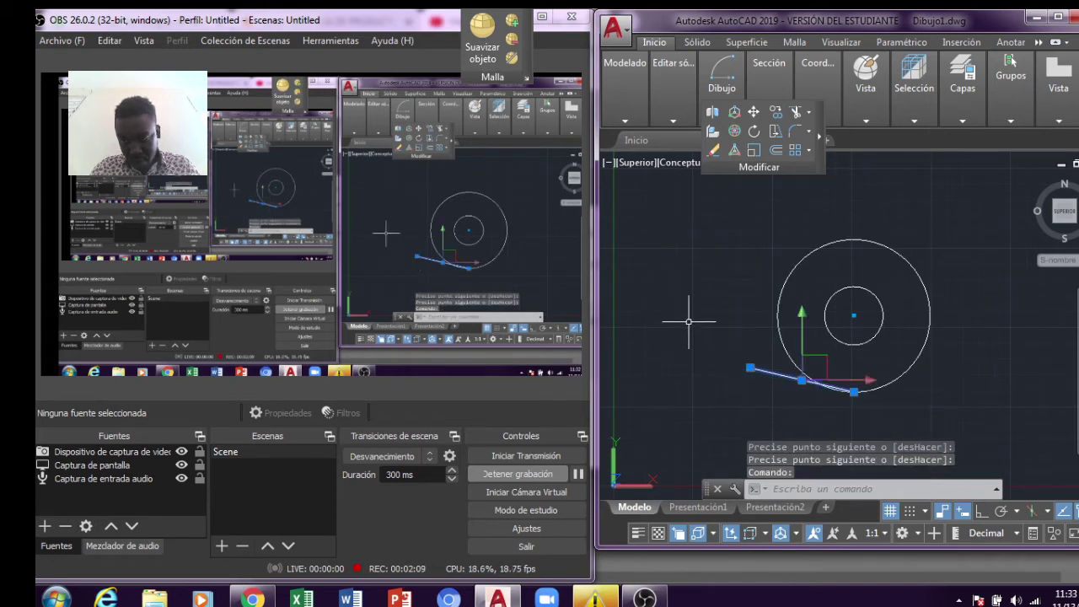
key(Delete)
Draw connected lines from the outer circle's bottom quadrant: 70 units left, vertically up, and back right to its top quadrant.
text(l)
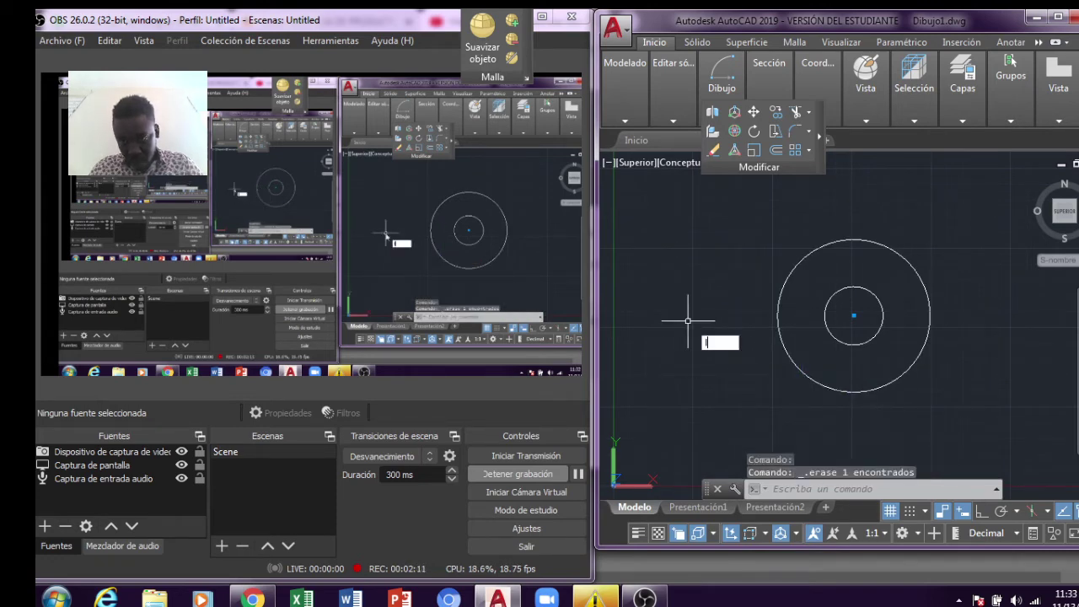
key(Return)
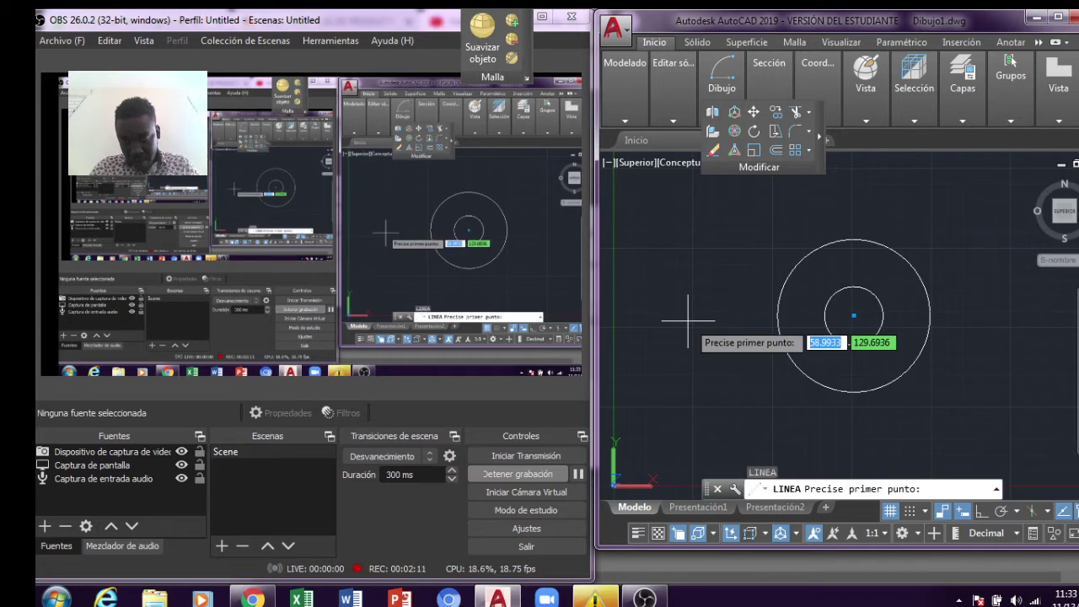
click(853, 393)
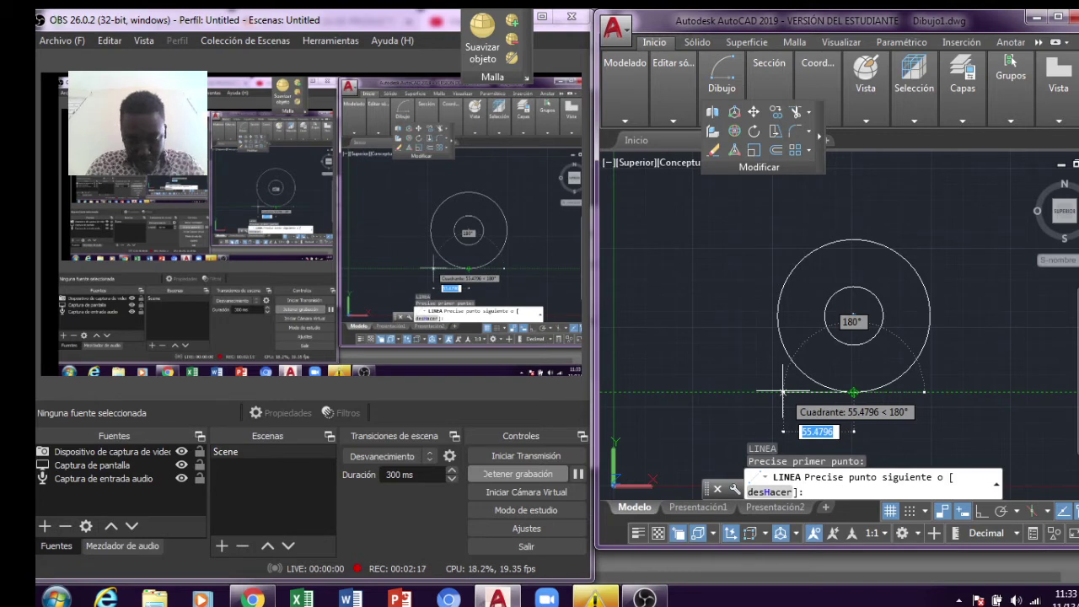
text(7)
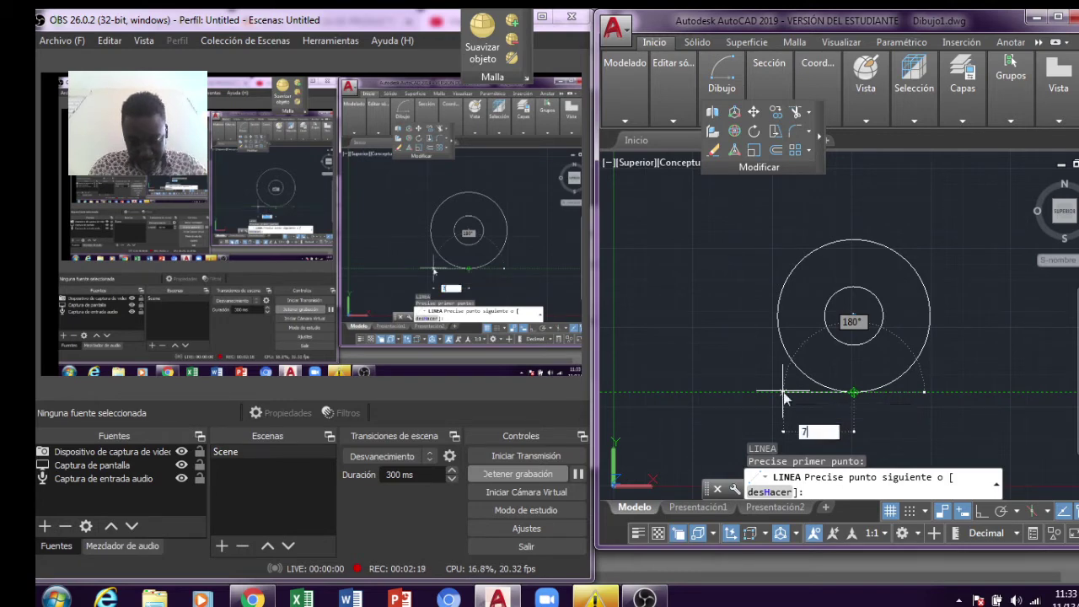
text(0)
key(Return)
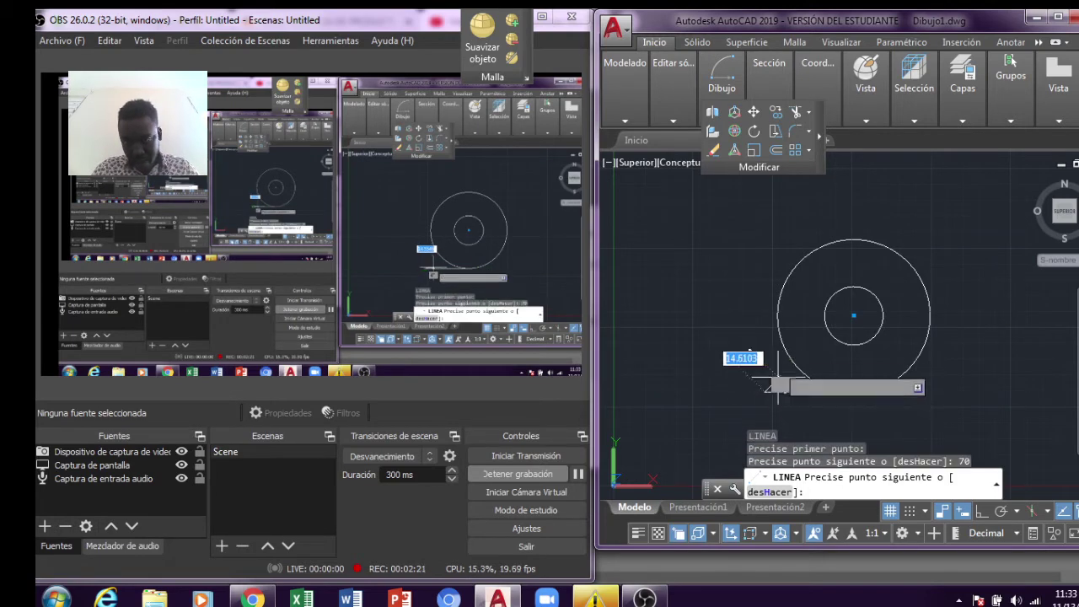
click(765, 238)
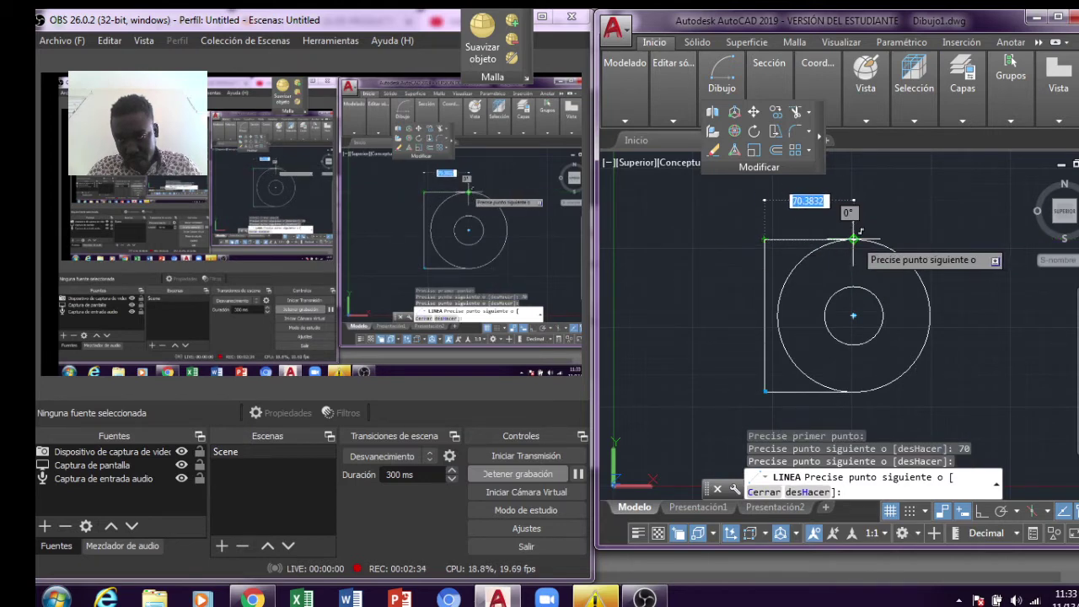
click(855, 239)
key(Return)
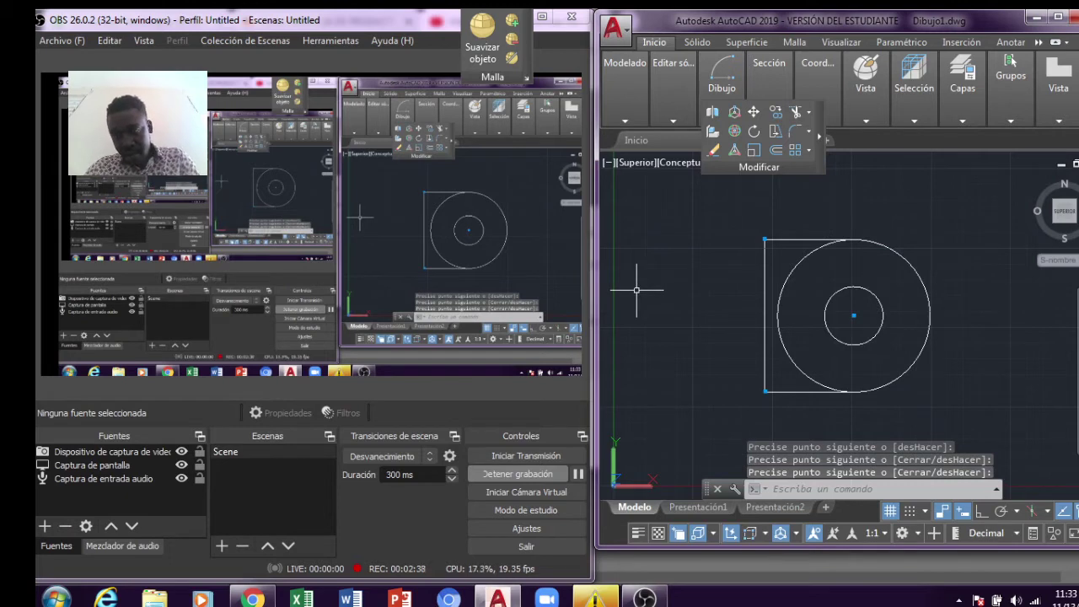
Trim away the left half of the outer circle inside the three lines, using all objects as cutting edges.
mouse_move(816, 76)
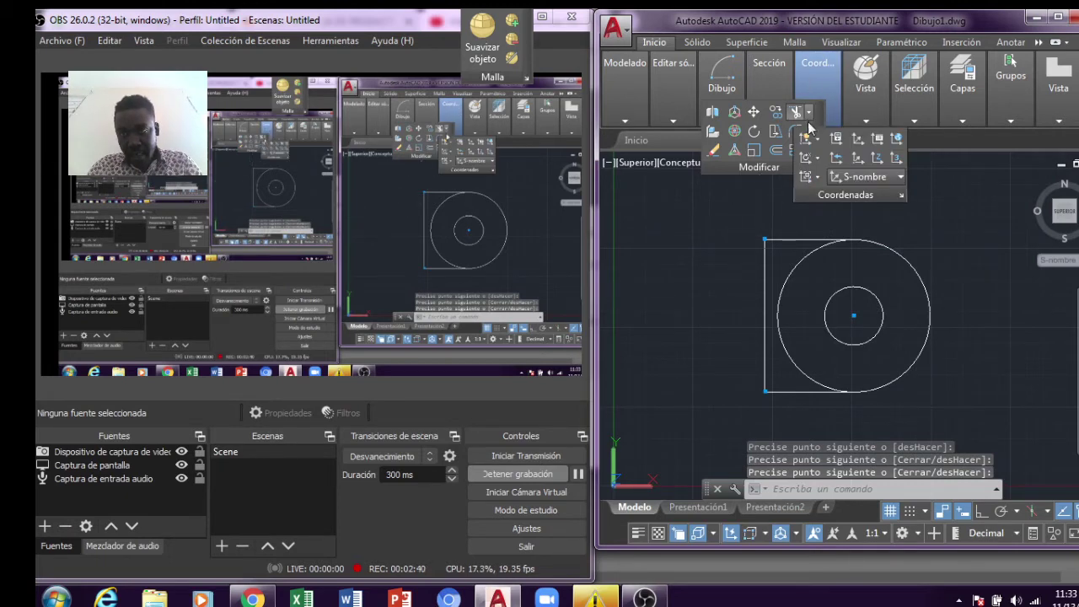
click(808, 112)
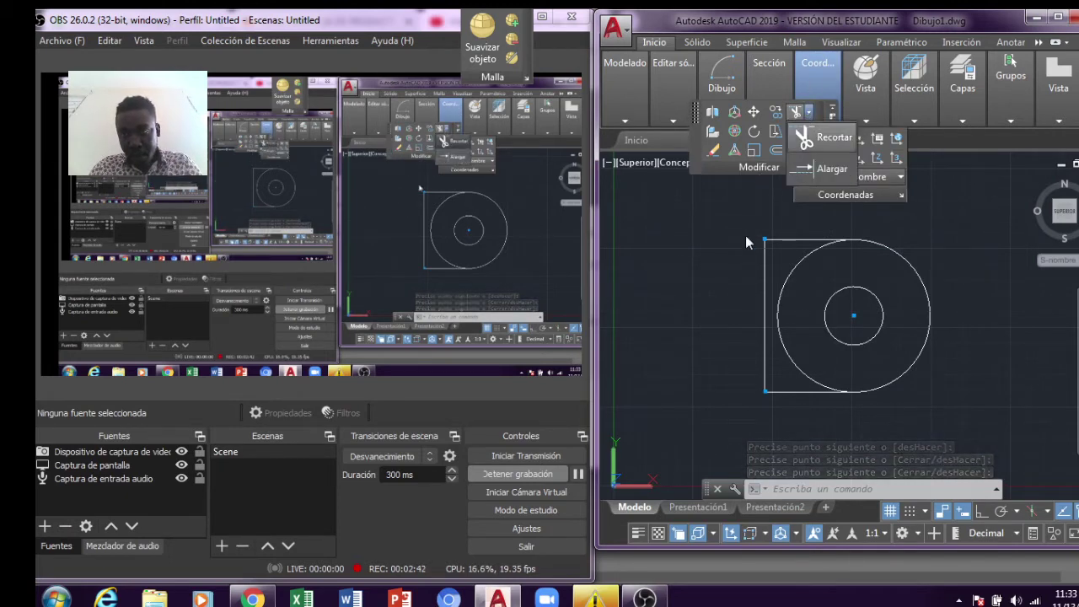
click(832, 145)
key(Return)
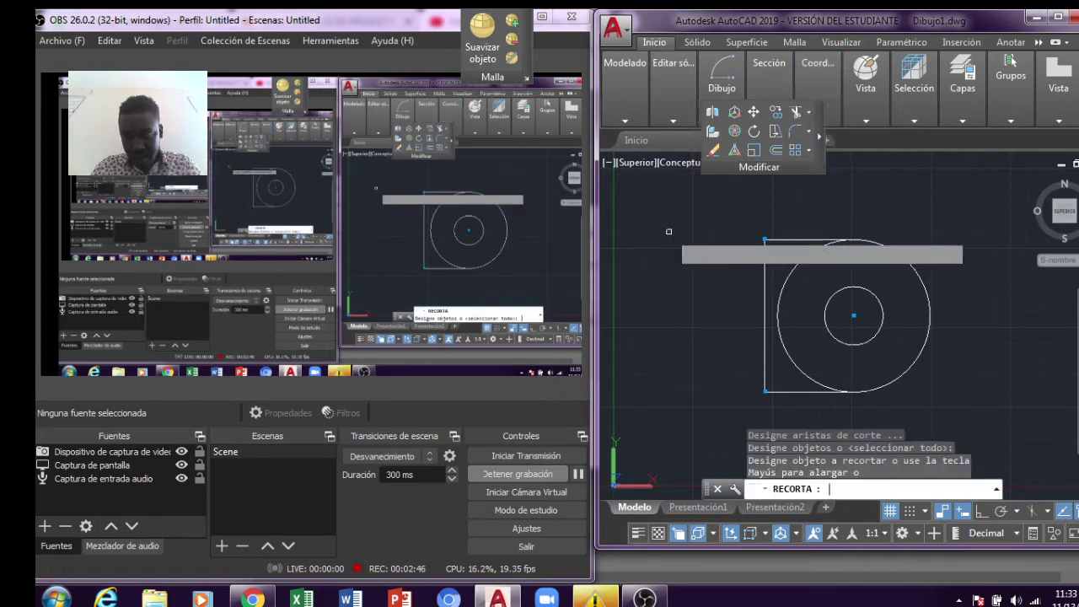
click(789, 275)
key(Return)
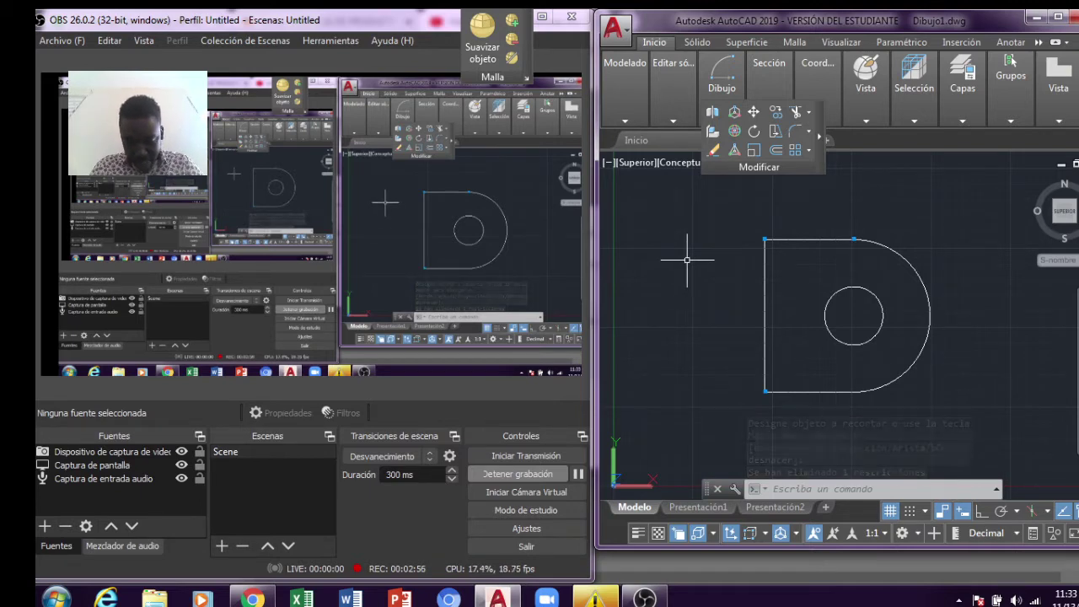
Draw a line 10 units long vertically upward from the bottom quadrant of the plate's arc.
text(l)
key(Return)
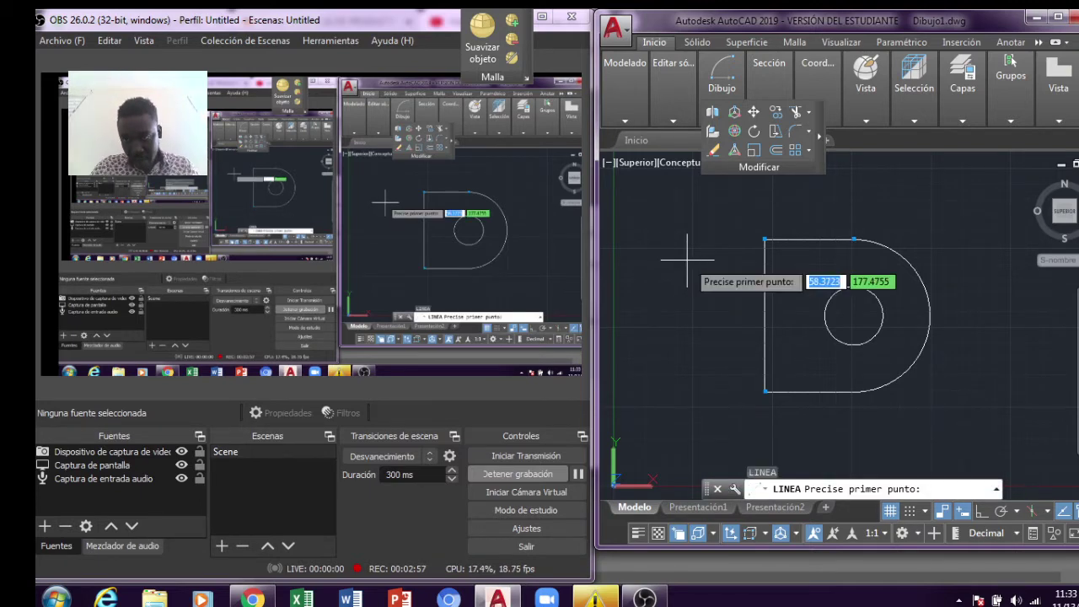
click(854, 391)
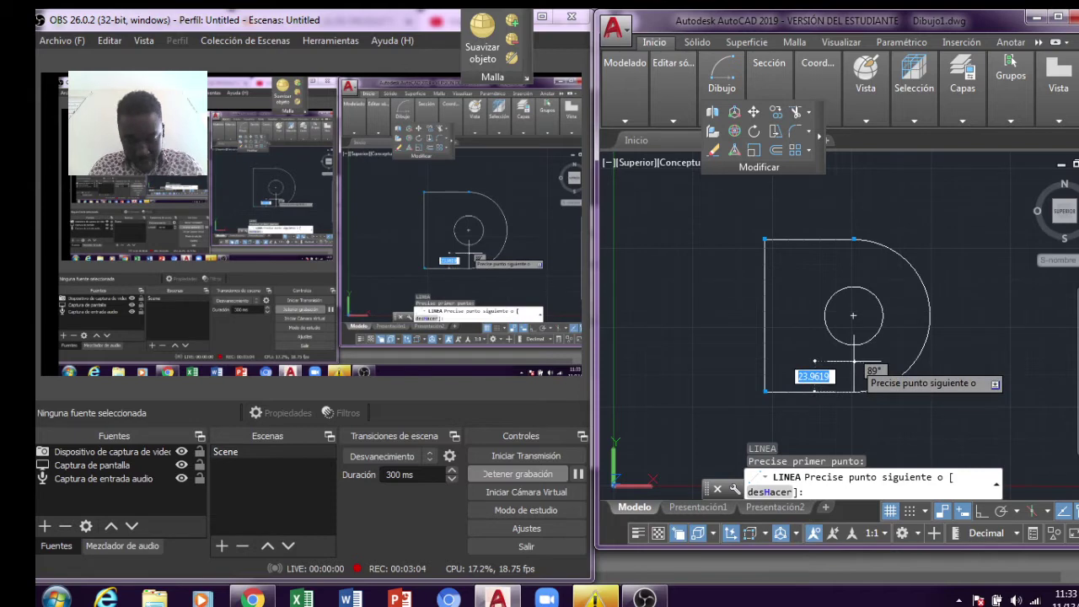
text(10)
key(Return)
key(Return)
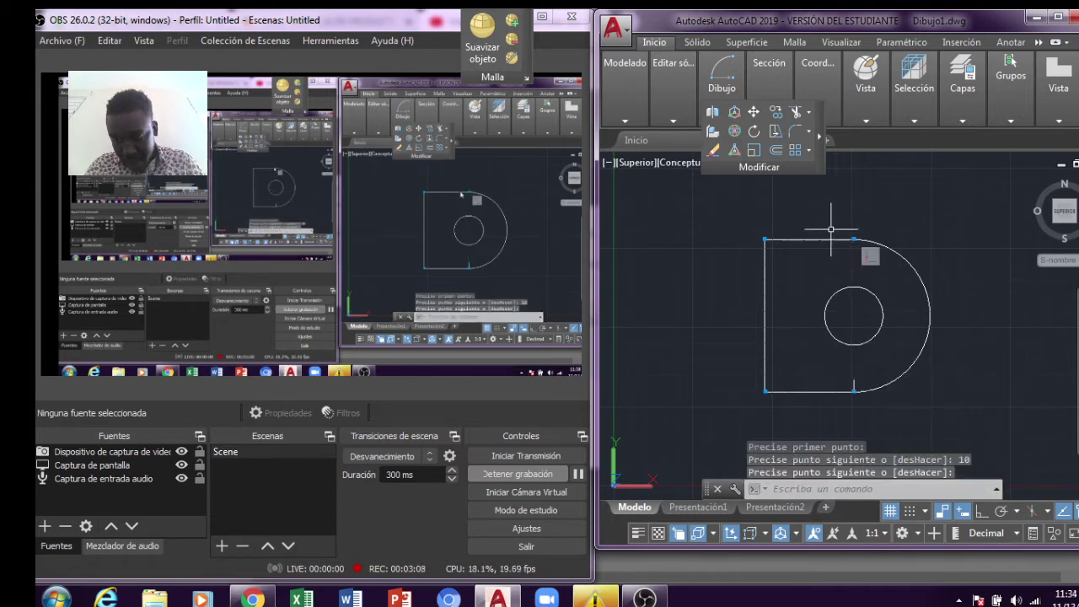
Draw a line 10 units long vertically downward from the top quadrant of the plate's arc.
key(Return)
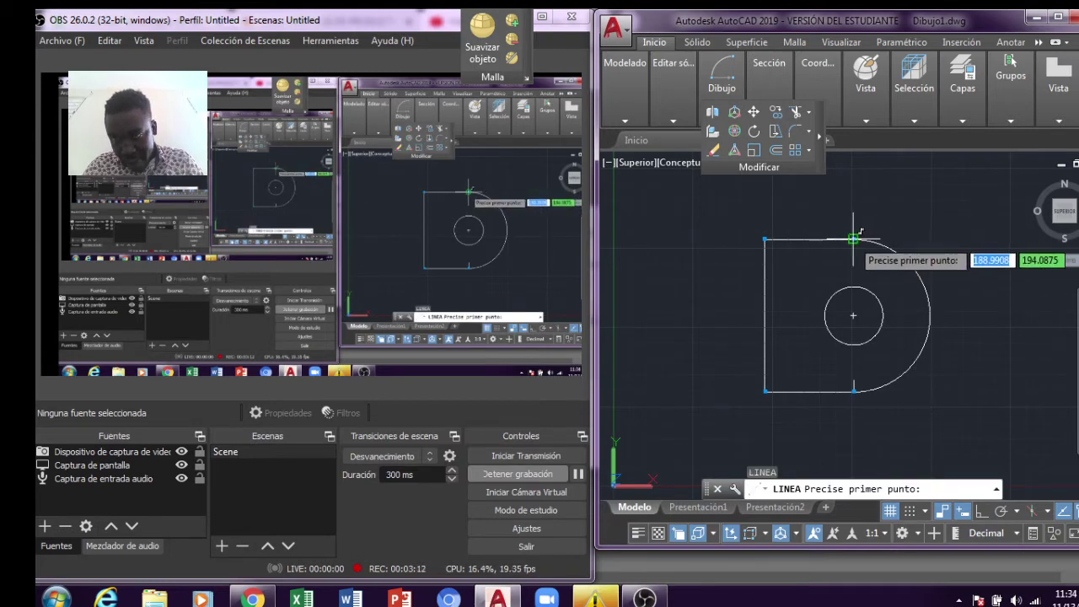
click(854, 239)
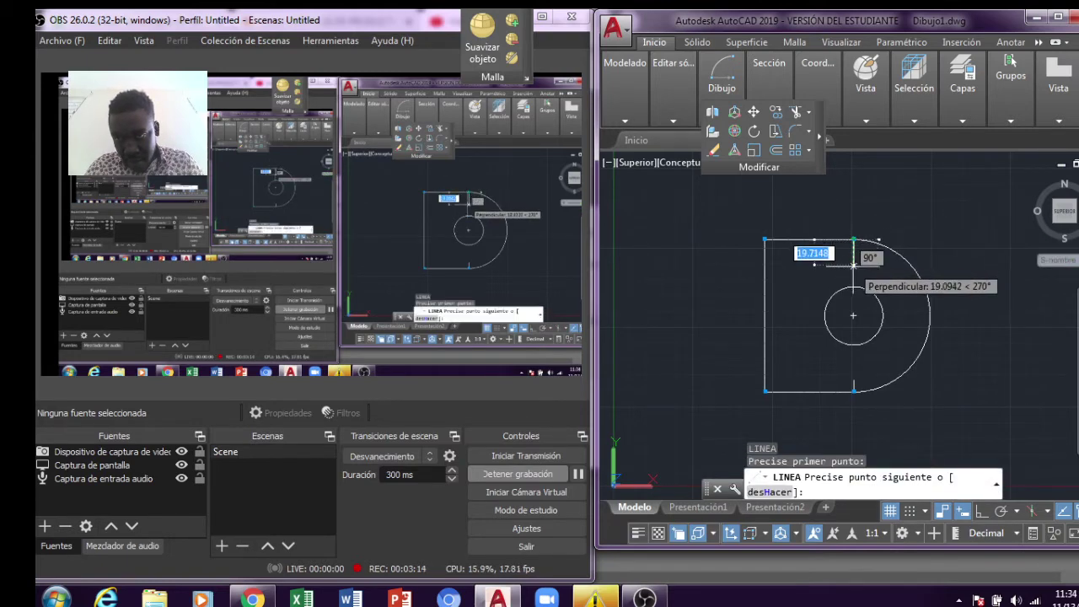
text(10)
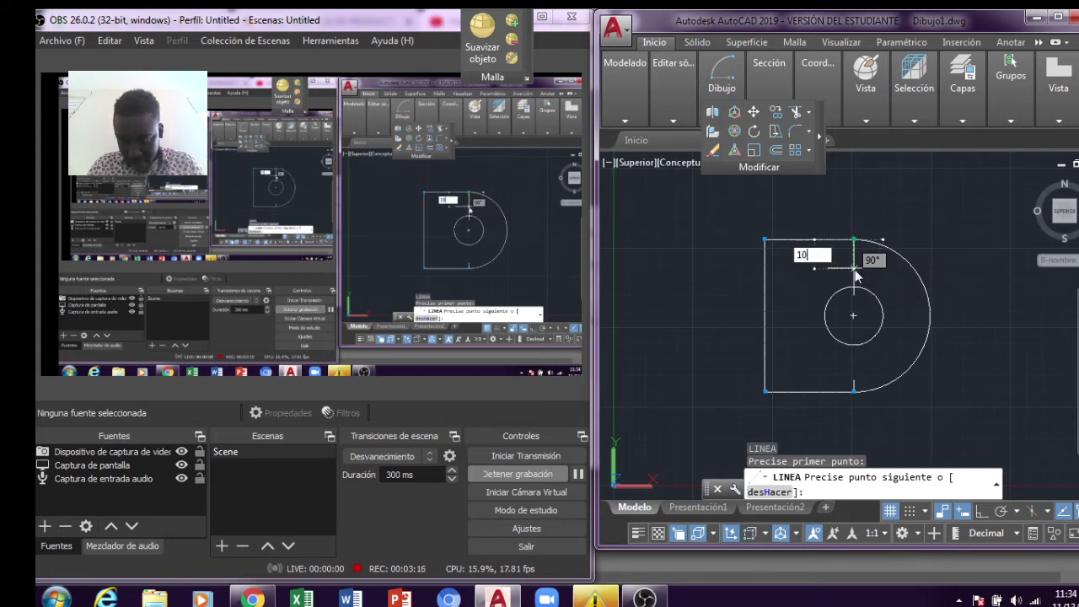
key(Return)
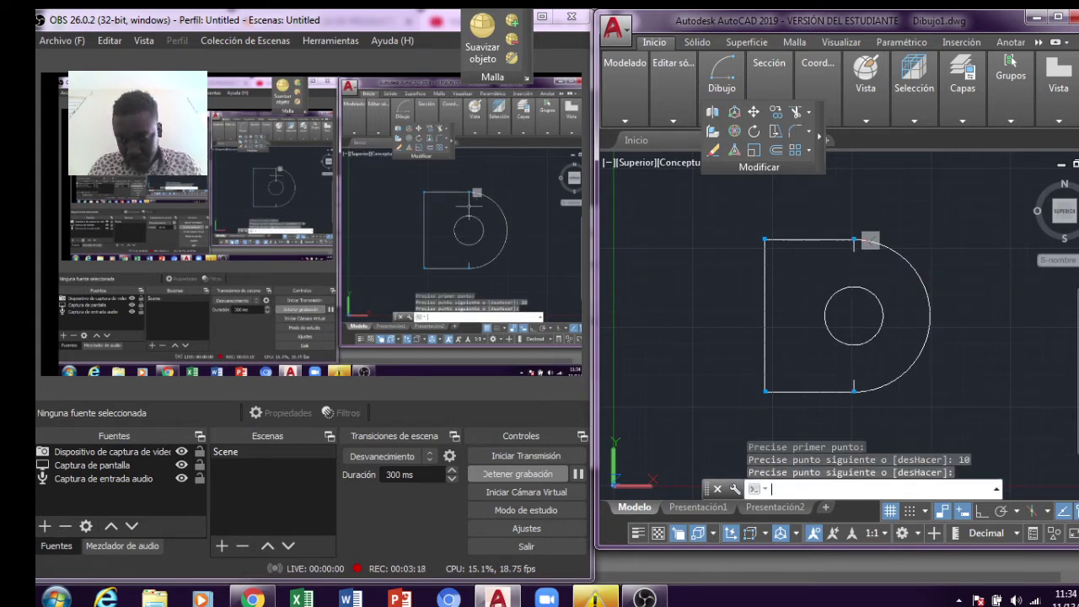
key(Return)
Draw a horizontal line 10 units long inward from the right quadrant of the plate's arc.
key(Return)
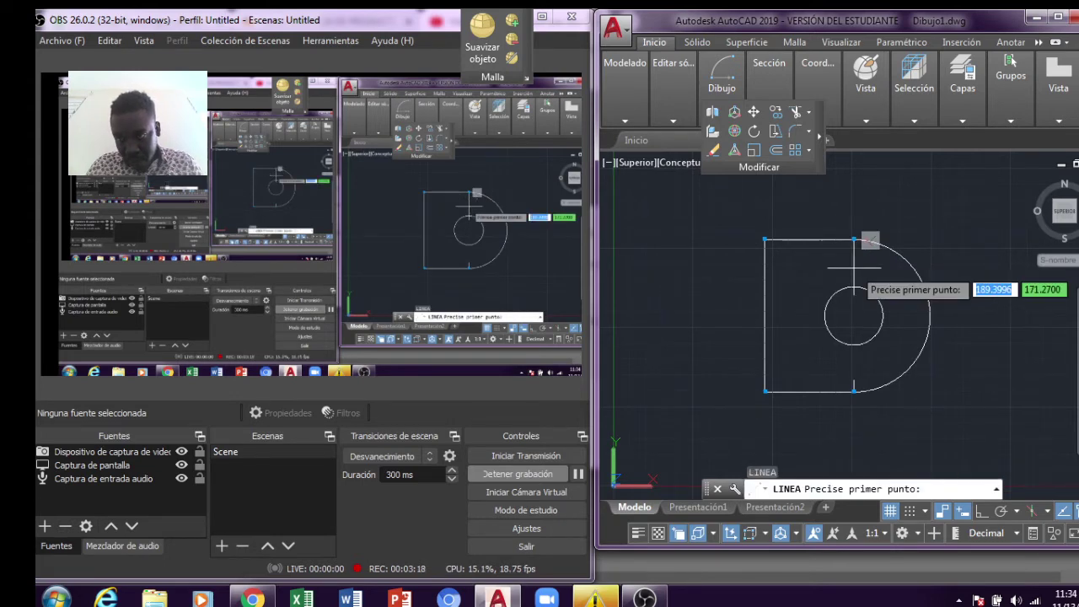
click(930, 315)
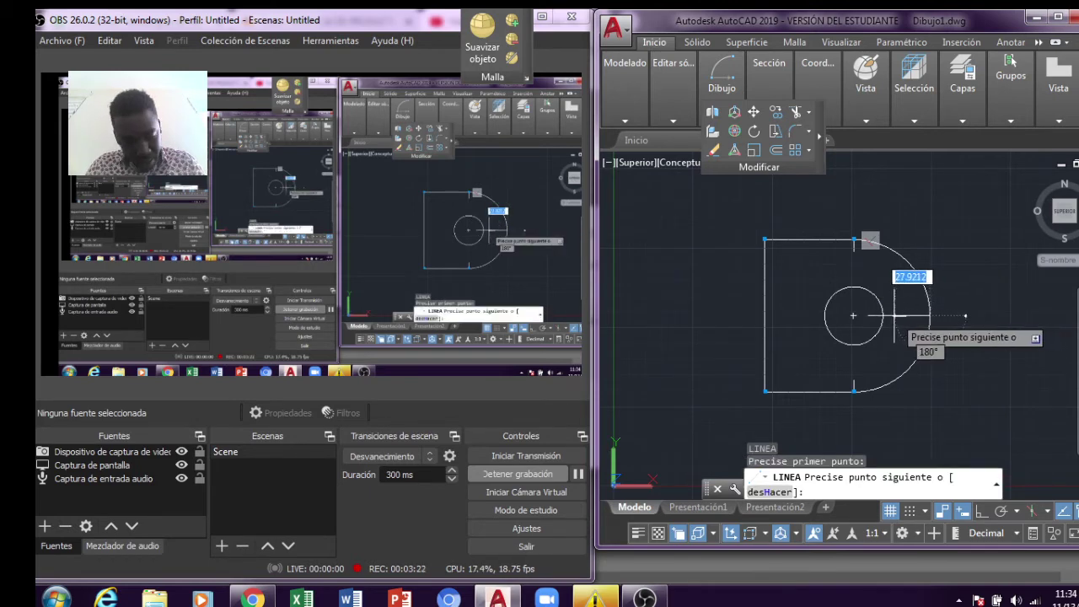
text(10)
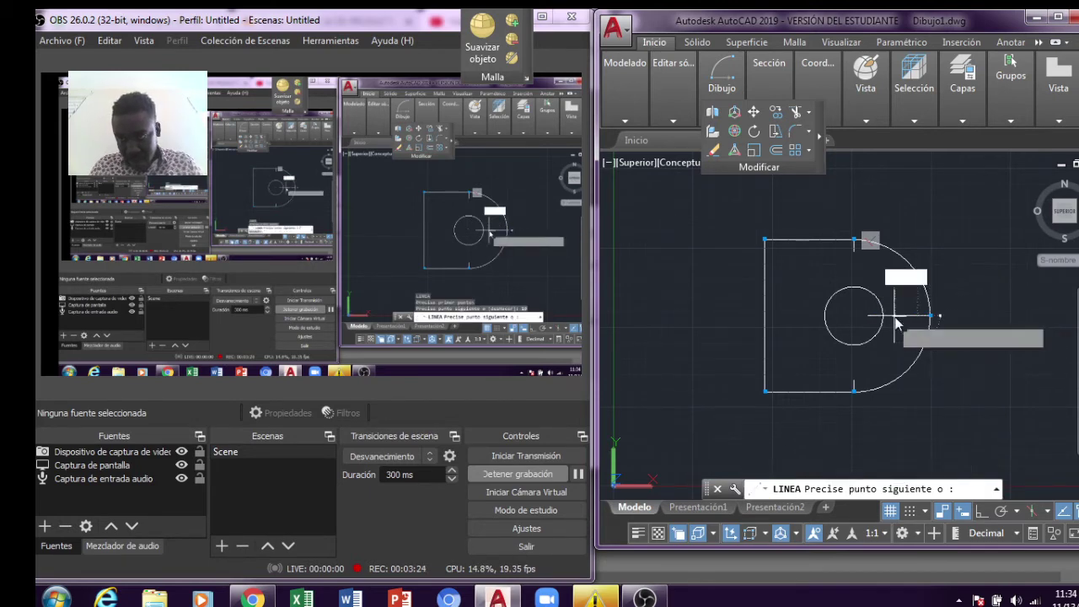
key(Return)
key(Return)
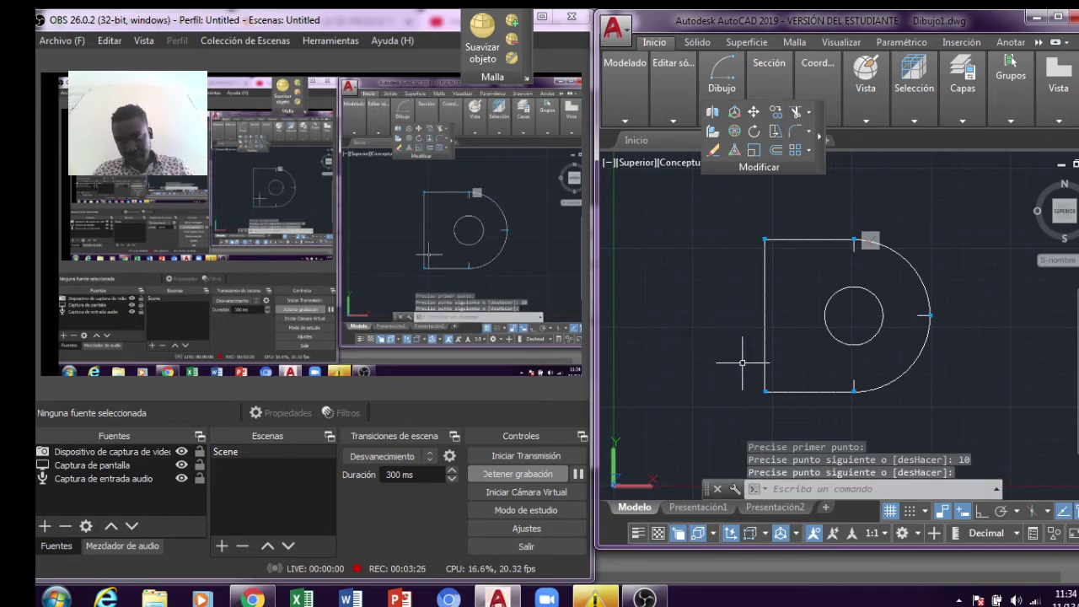
Draw a vertical helper line in the empty space to the left of the plate, shorter than the plate's left edge.
key(Return)
key(Return)
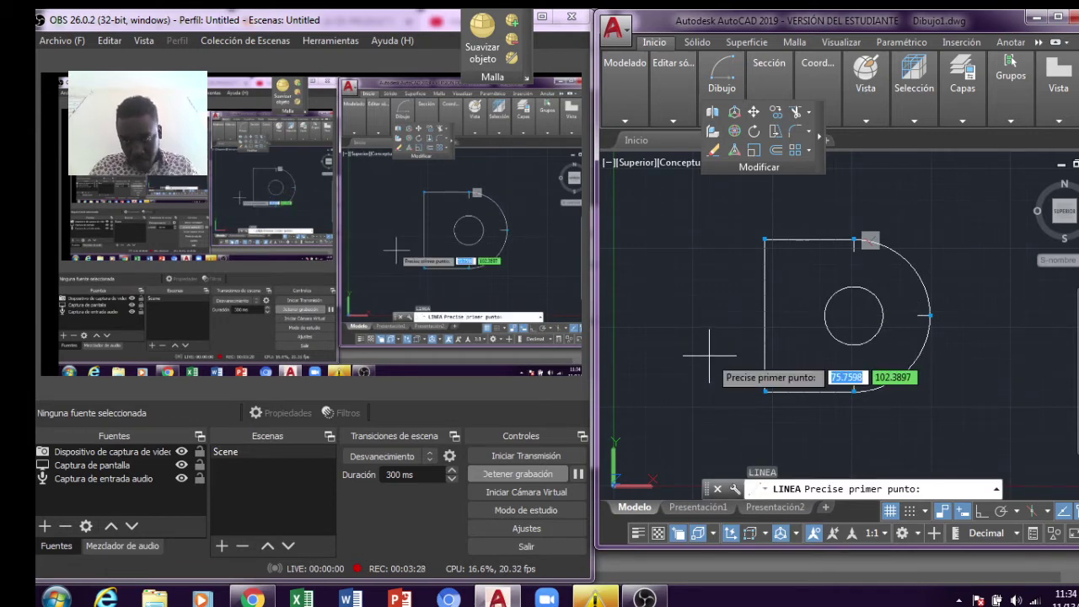
click(721, 338)
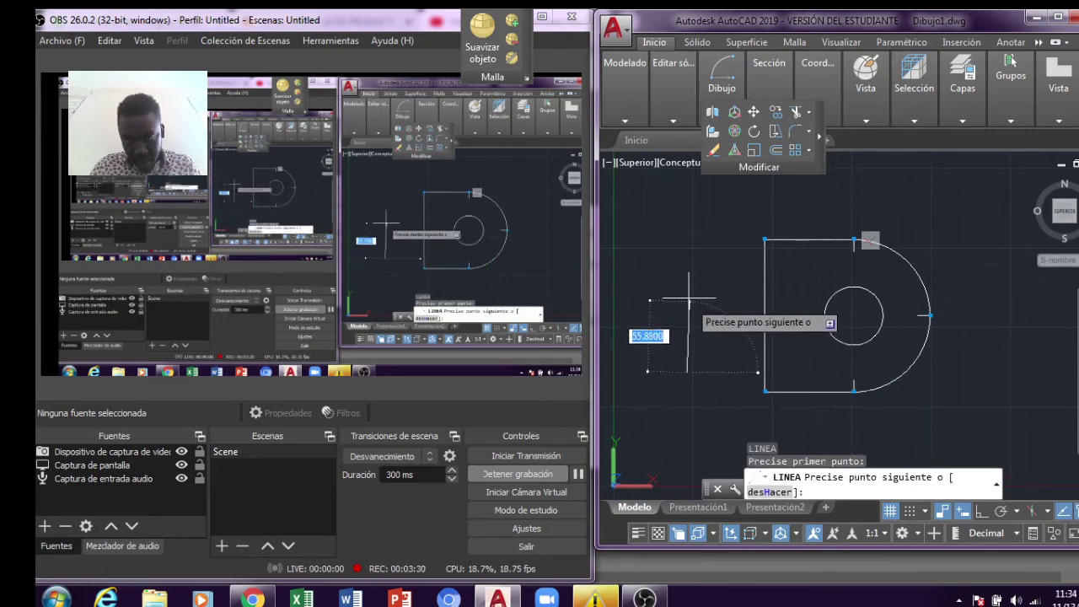
key(Escape)
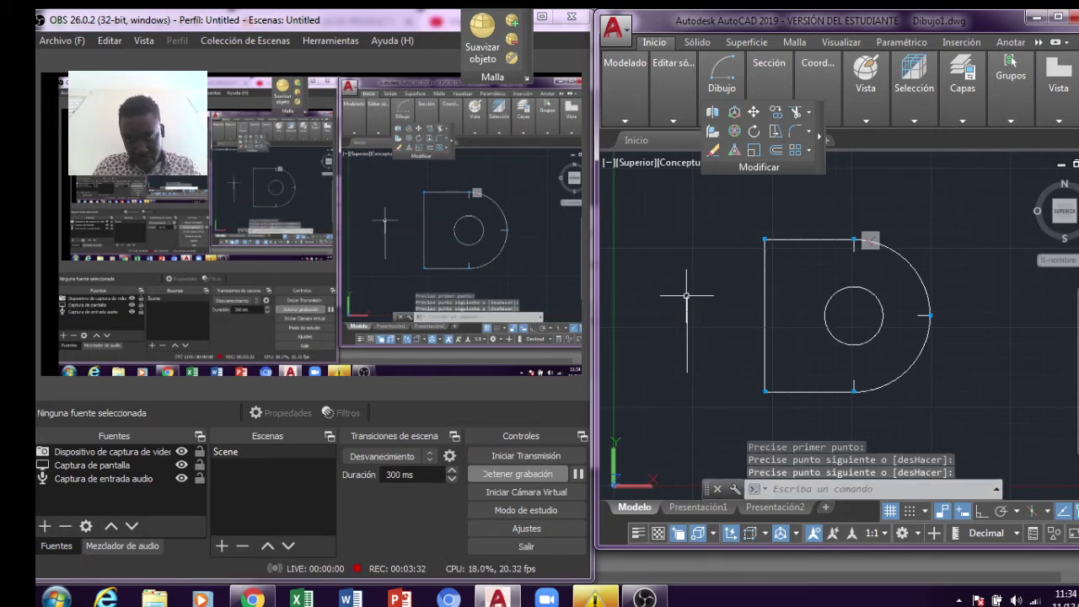
Draw a circle of radius 5 centred on the helper line, 50 units above its lower end, and erase the line.
text(c)
key(Return)
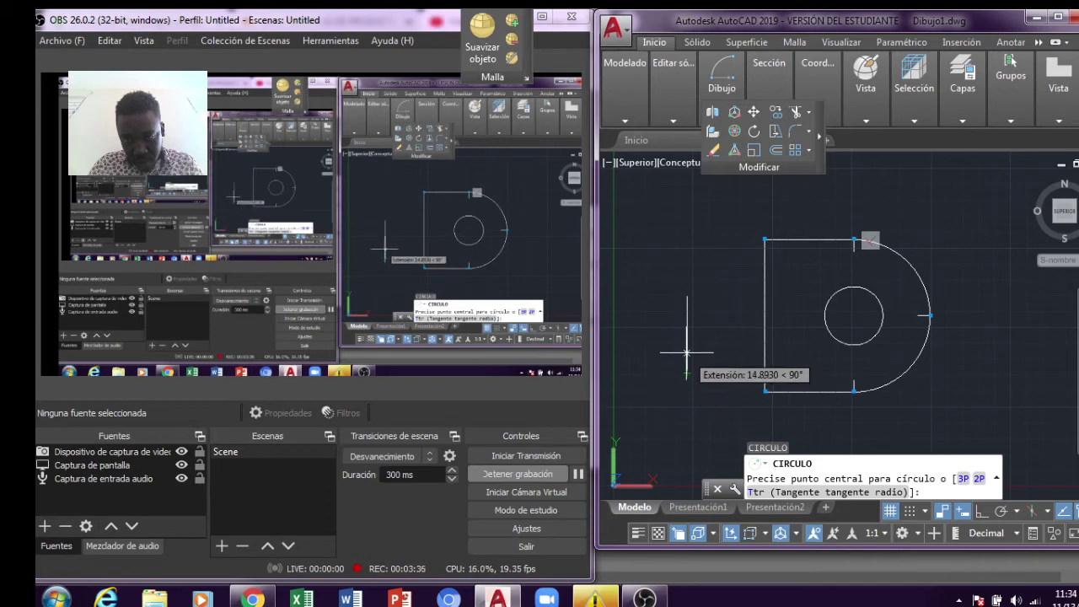
text(50)
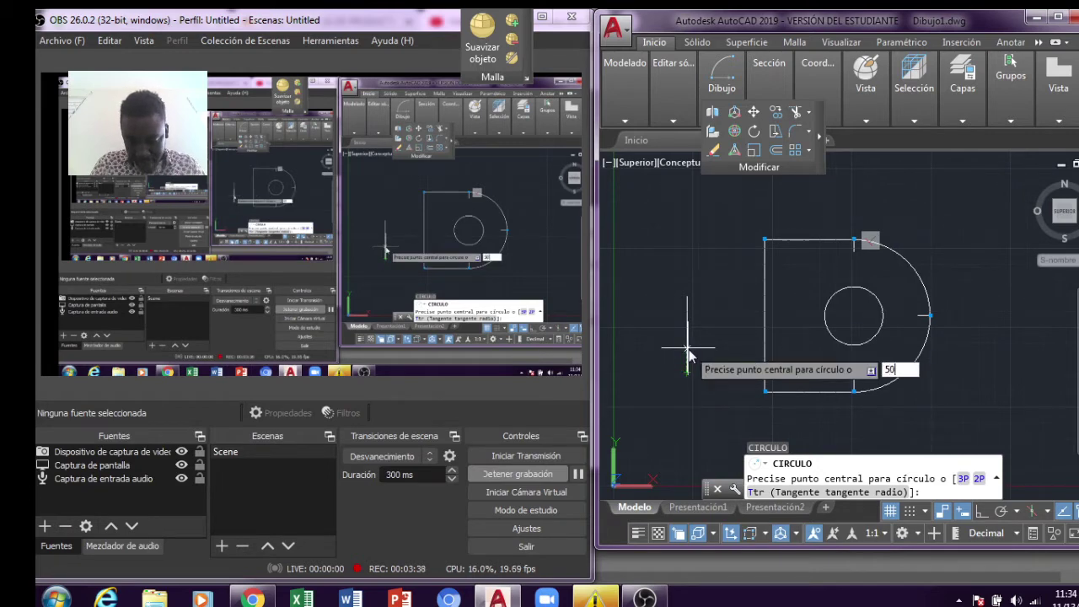
key(Return)
text(5)
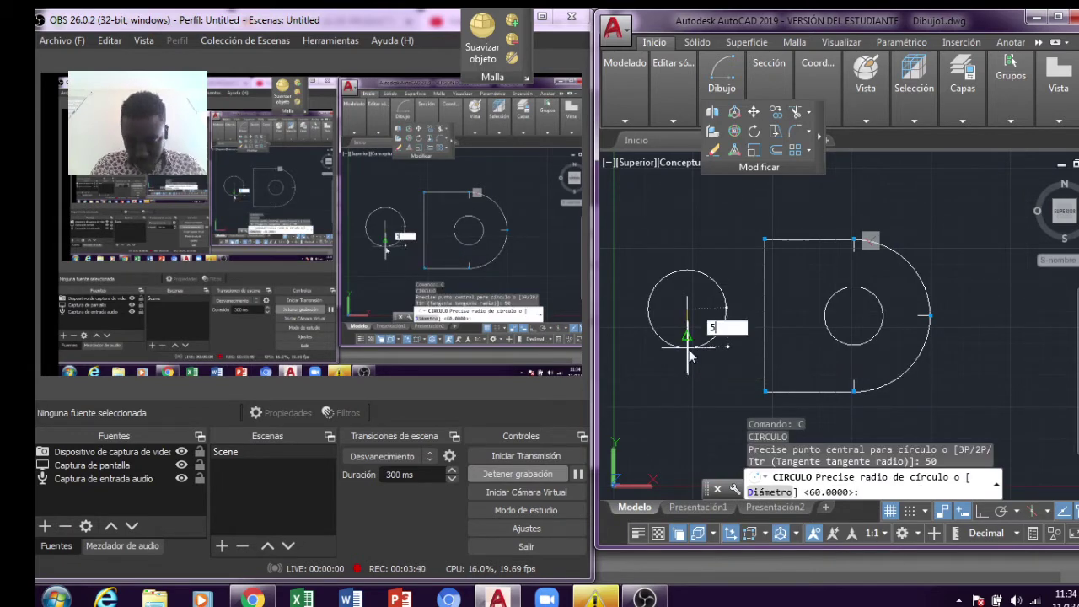
key(Return)
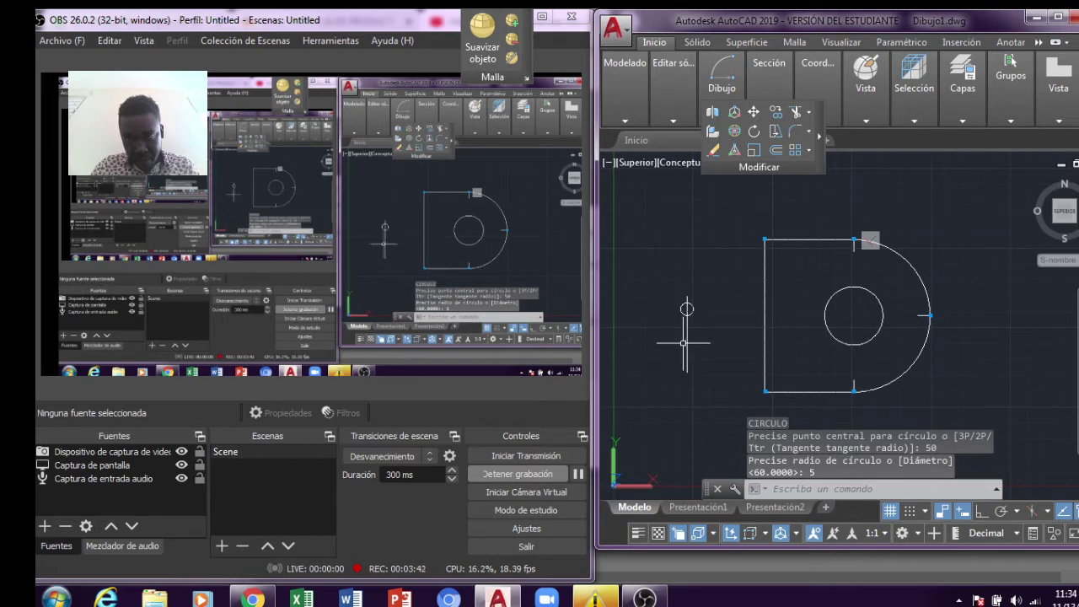
click(687, 344)
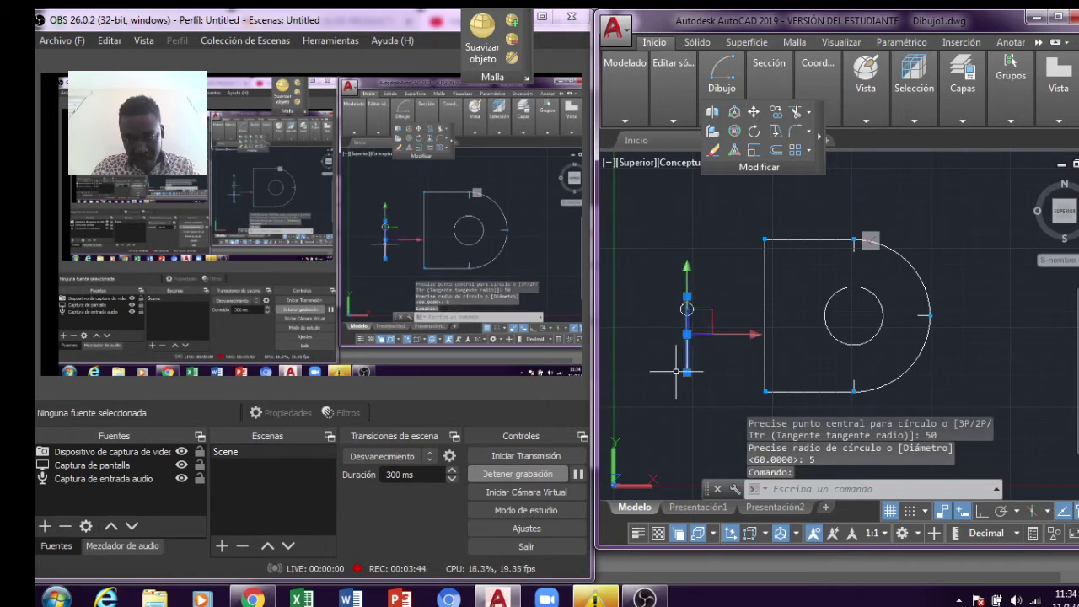
key(Delete)
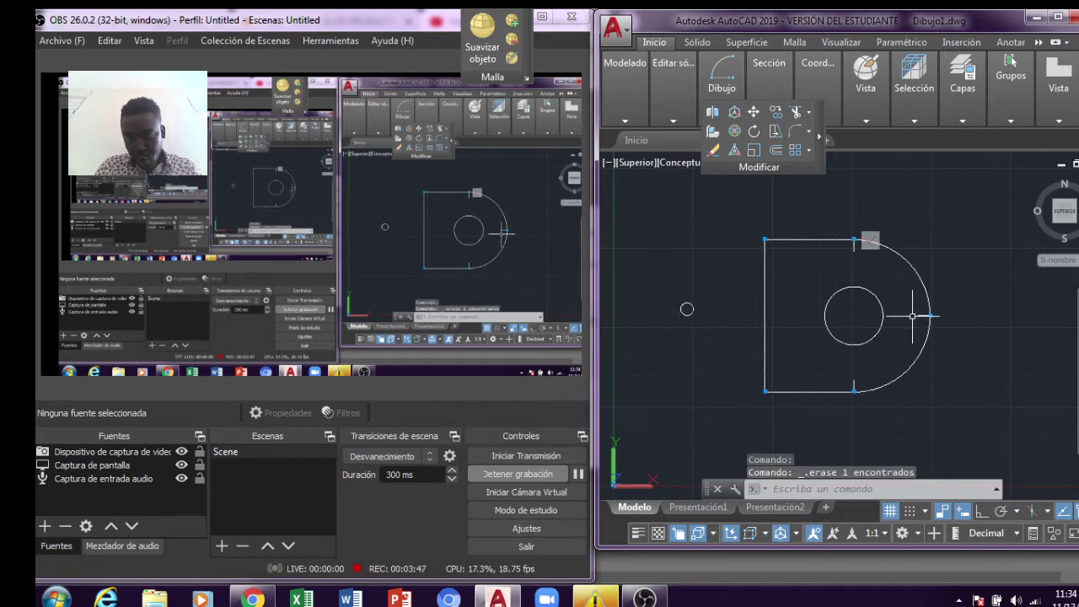
Copy the radius-5 circle from its centre to the inner ends of the three 10-unit lines, and erase the original circle.
click(778, 117)
click(687, 309)
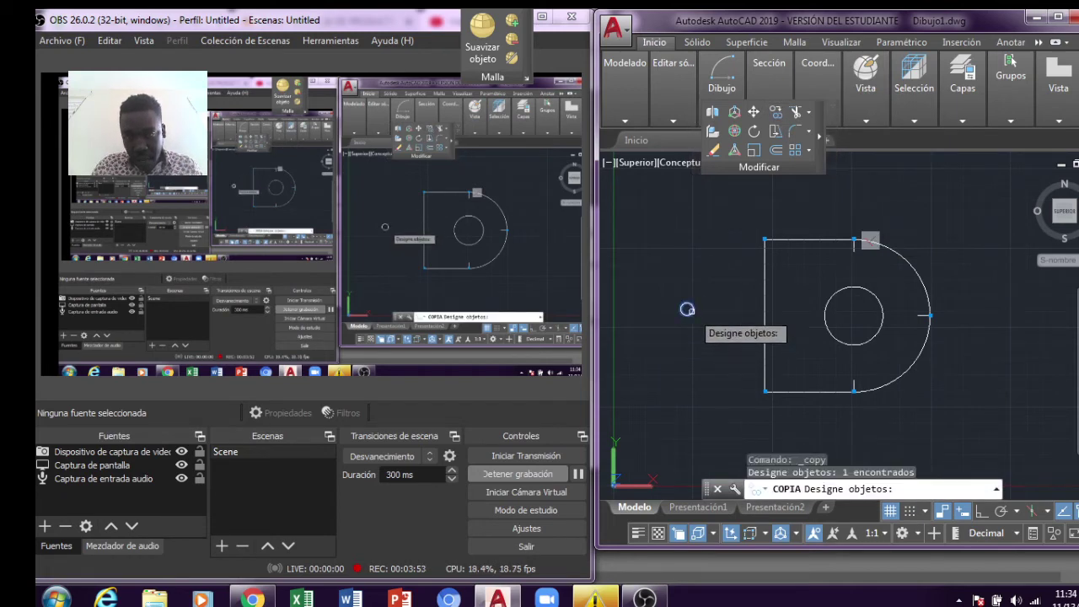
key(Return)
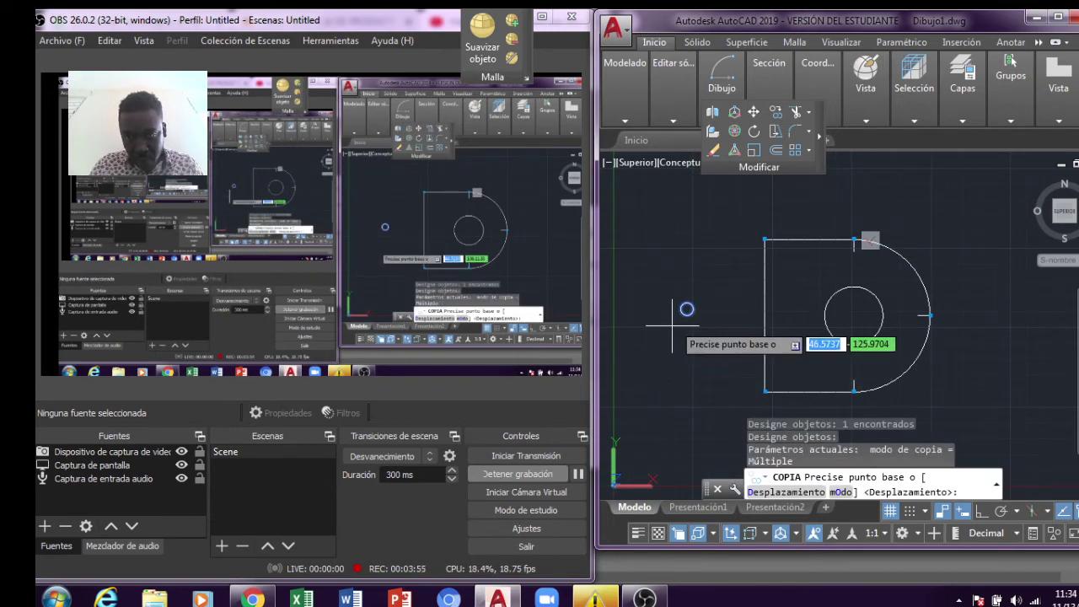
click(688, 309)
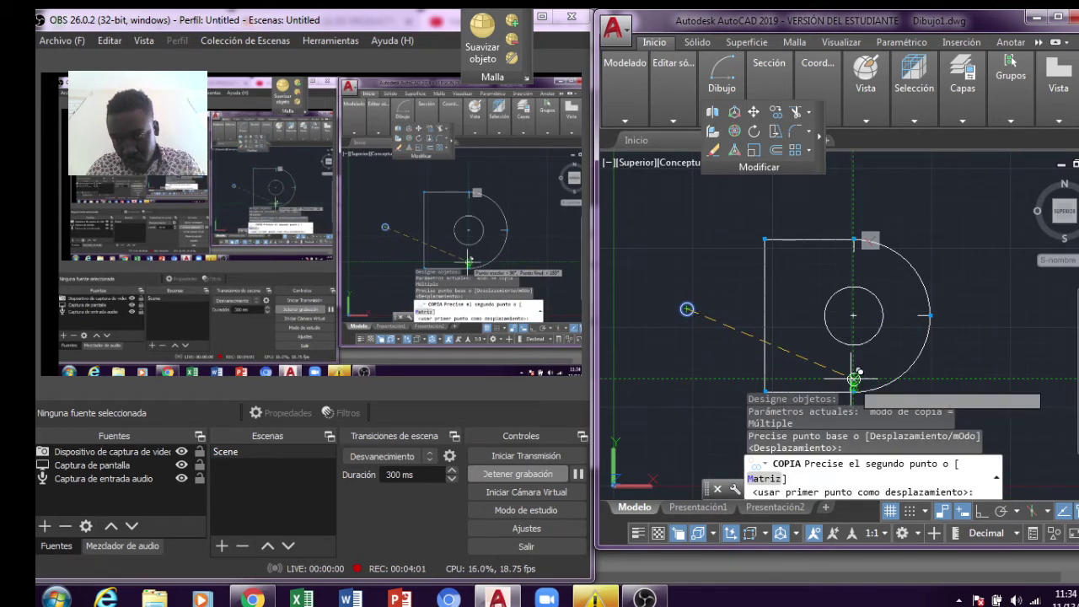
click(854, 377)
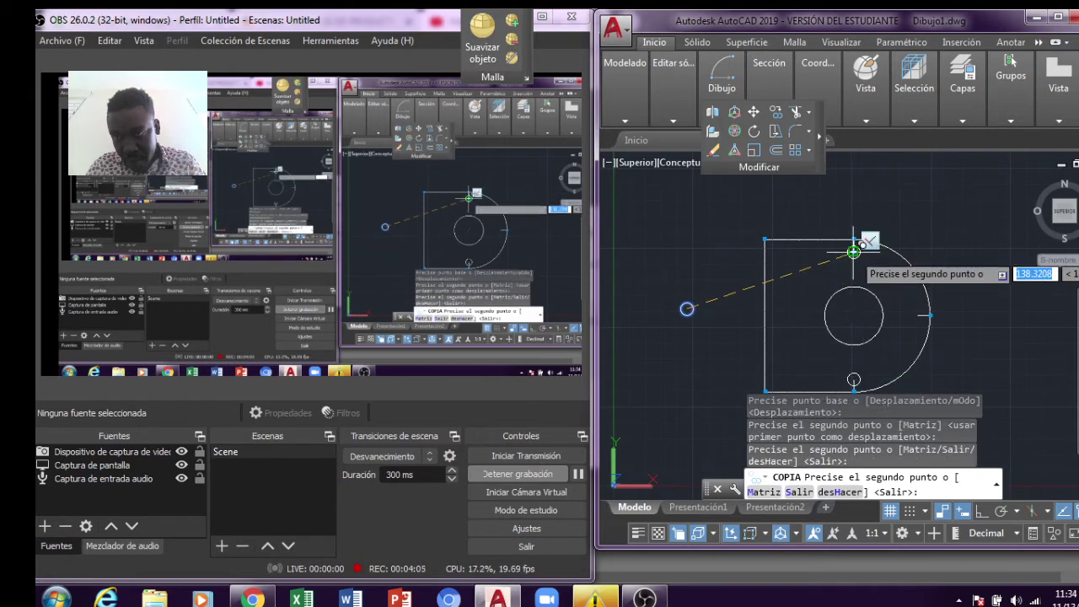
click(854, 251)
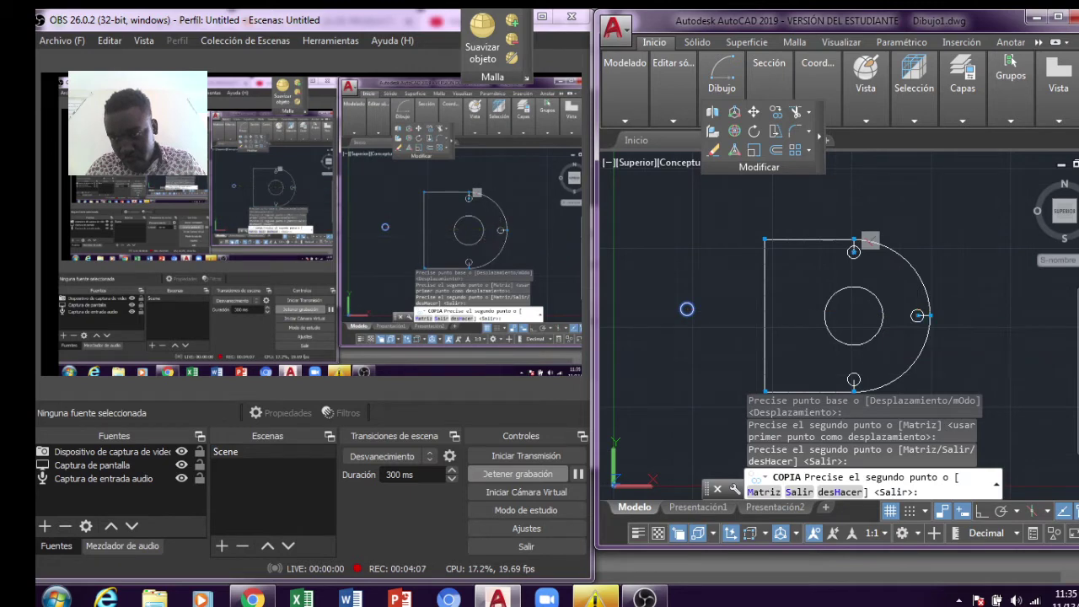
click(918, 316)
key(Return)
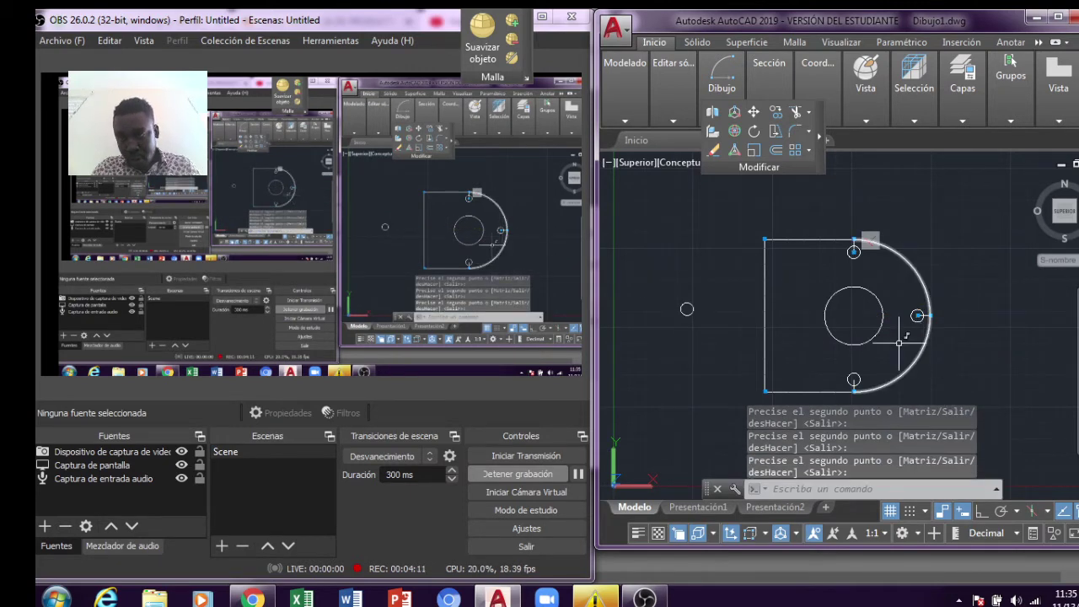
click(687, 308)
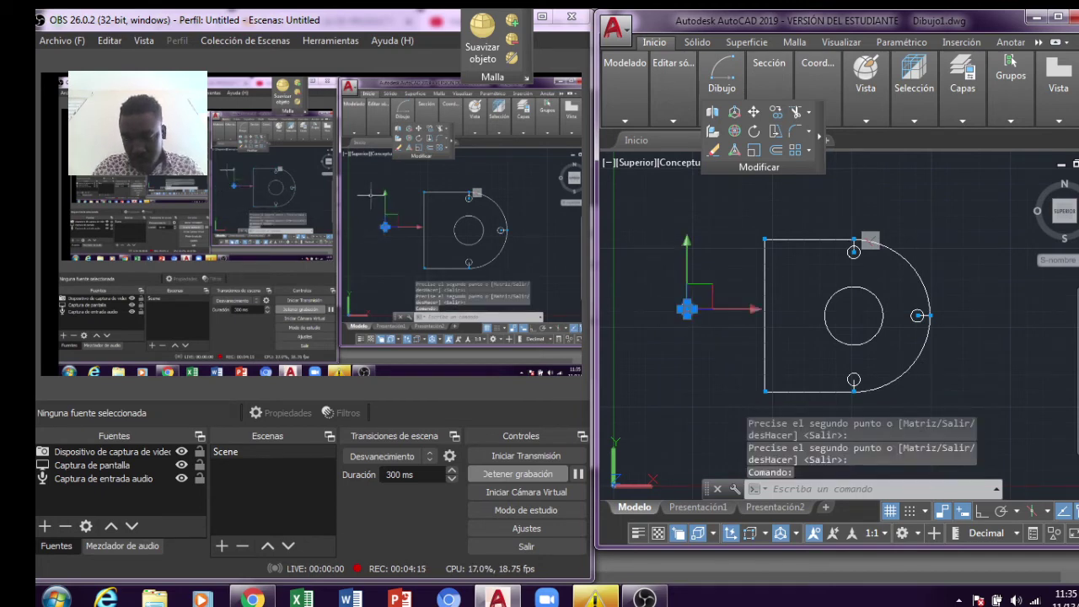
key(Delete)
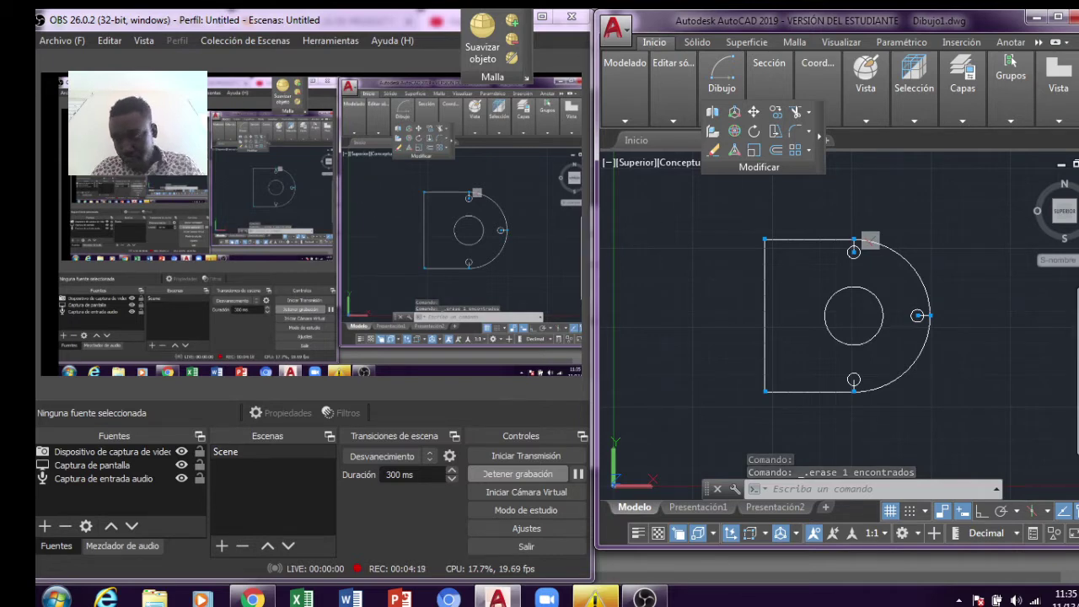
Select the small circle where it overlaps the short horizontal line at the arc's right quadrant.
click(1075, 390)
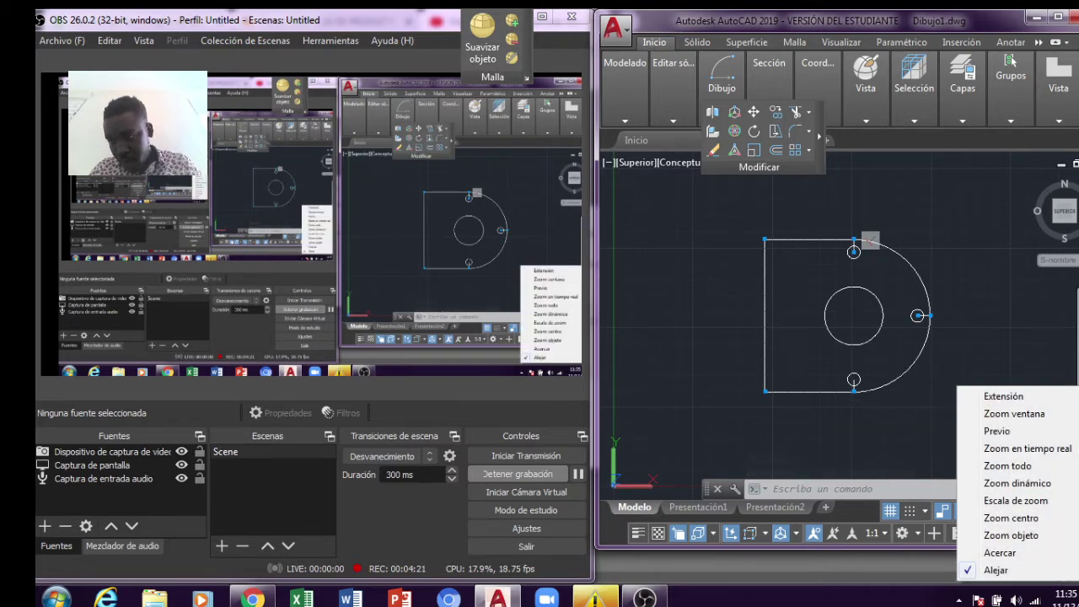
click(992, 467)
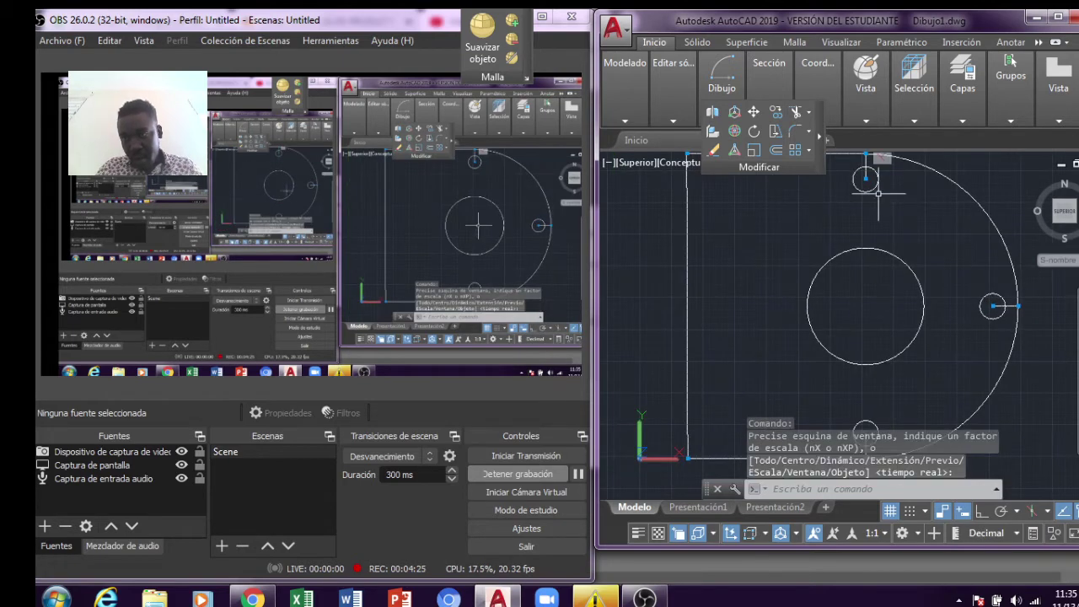
click(1010, 306)
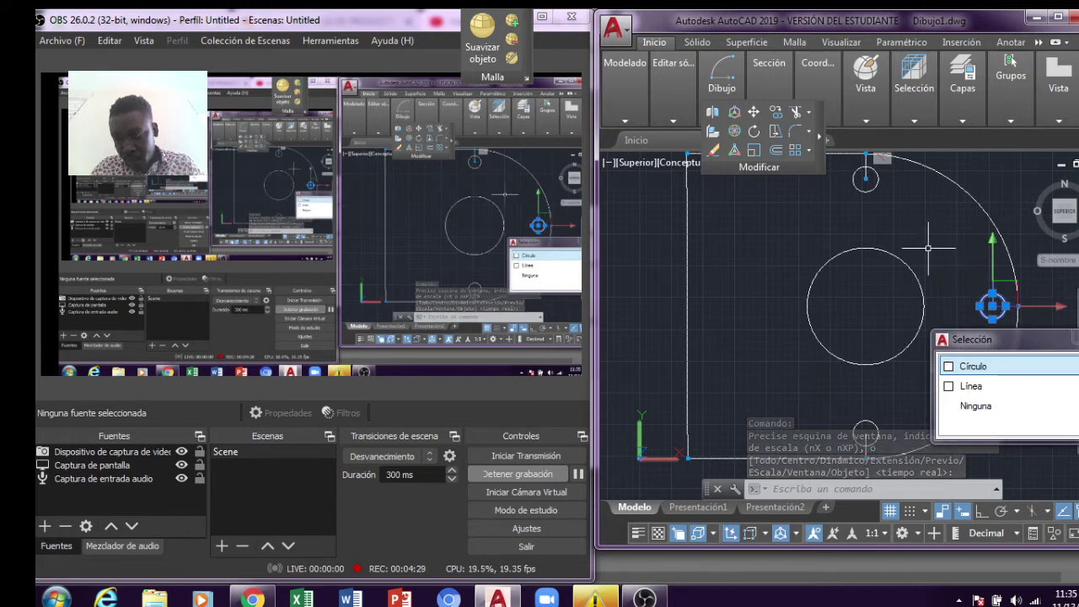
key(Escape)
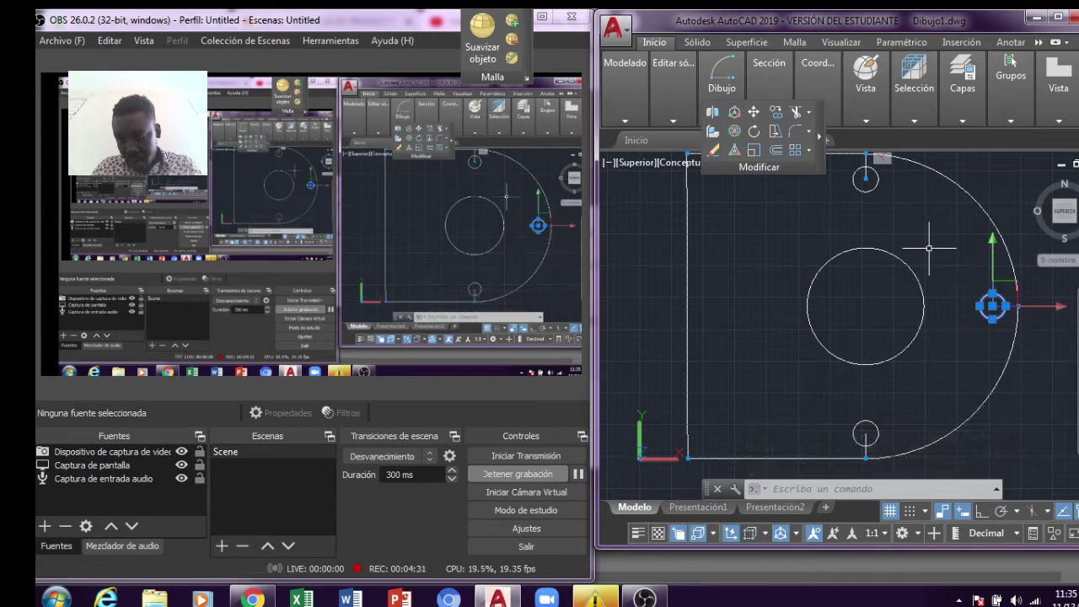
text(z)
key(Return)
click(932, 243)
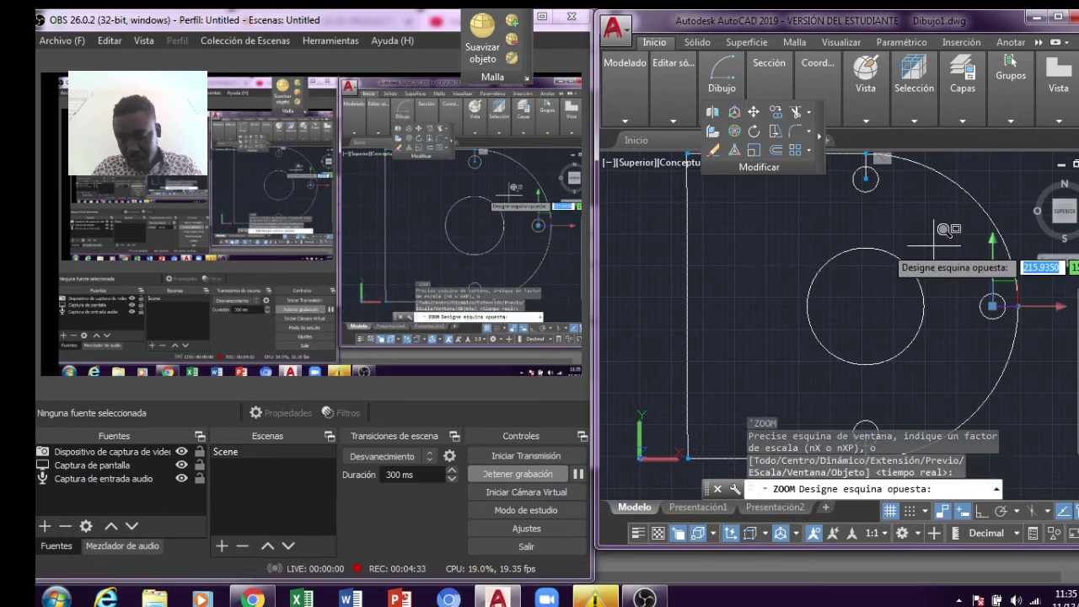
click(926, 246)
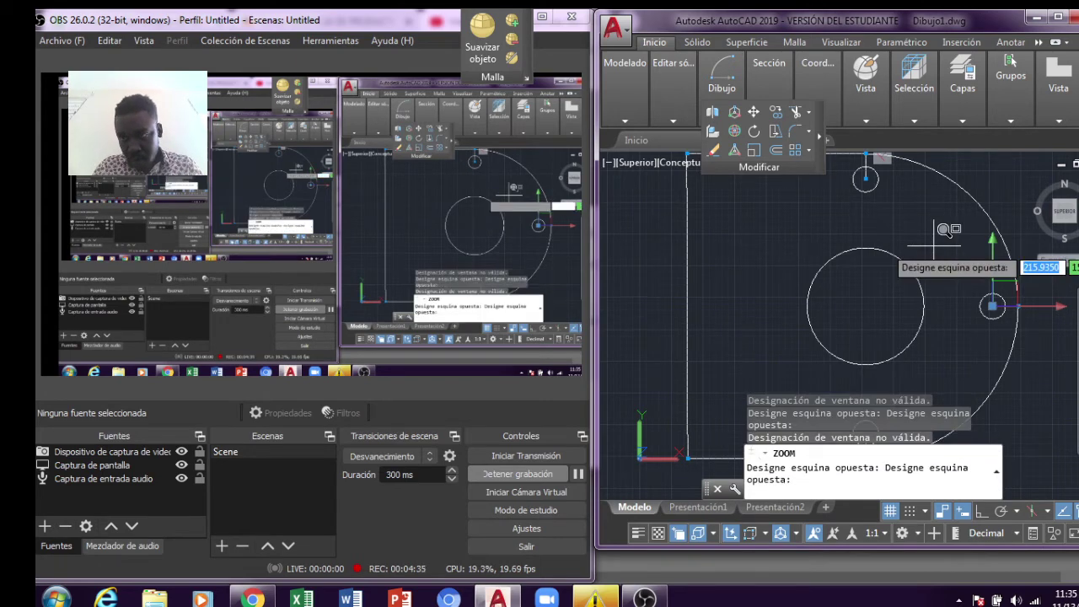
click(927, 246)
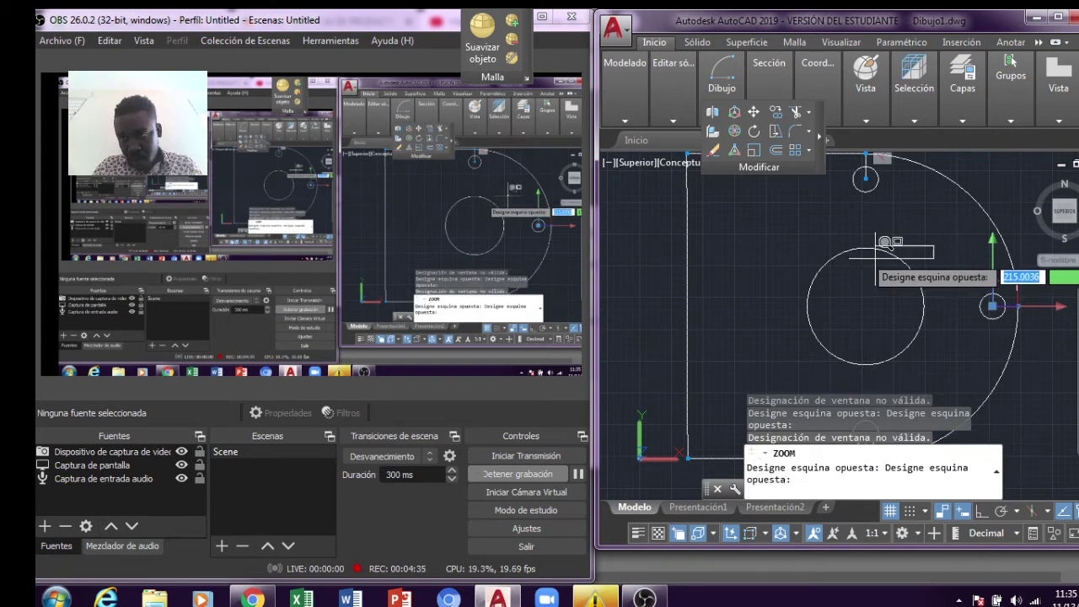
click(752, 205)
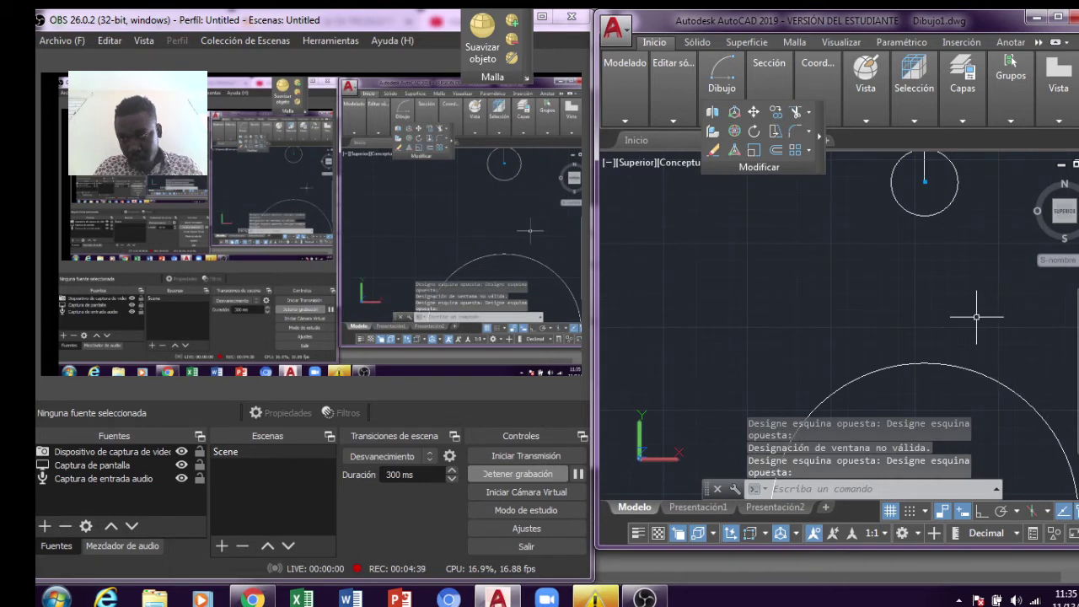
Erase the short construction lines running from the outline to the centres of the upper and right small circles.
click(1075, 392)
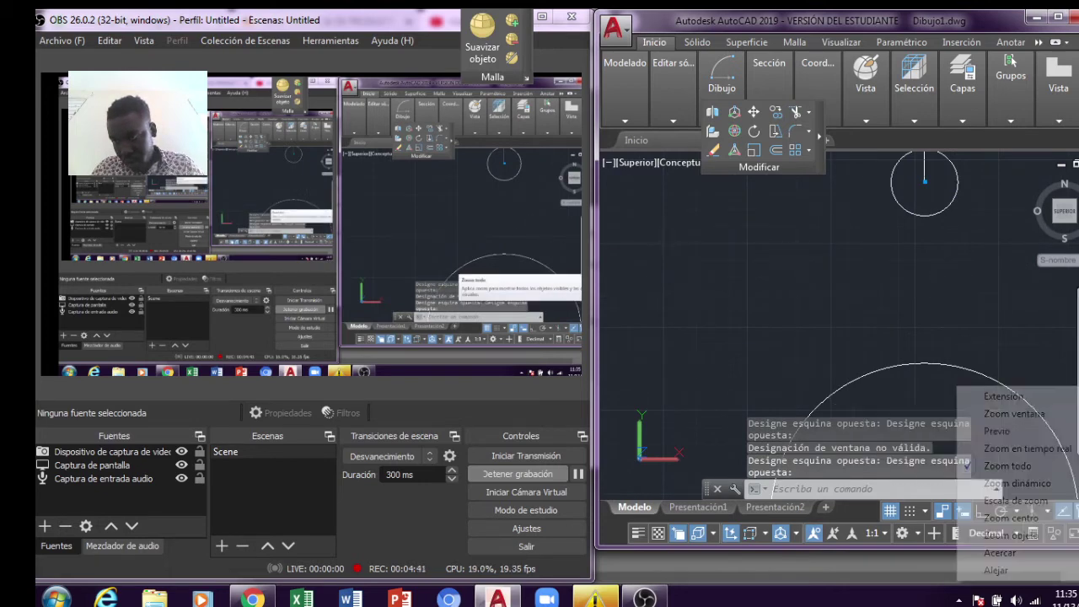
click(996, 568)
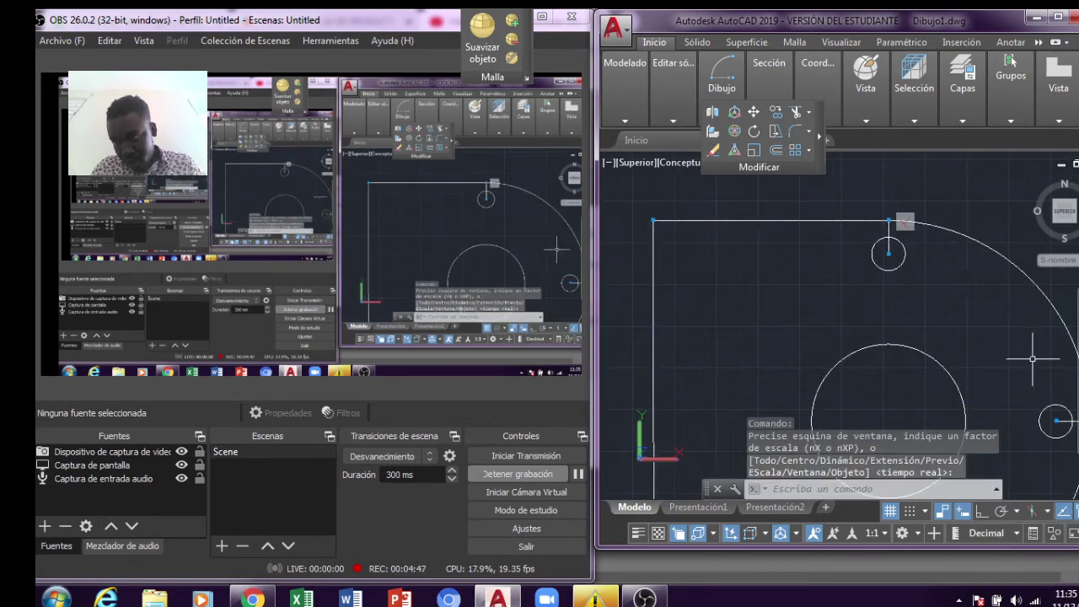
right_click(1076, 425)
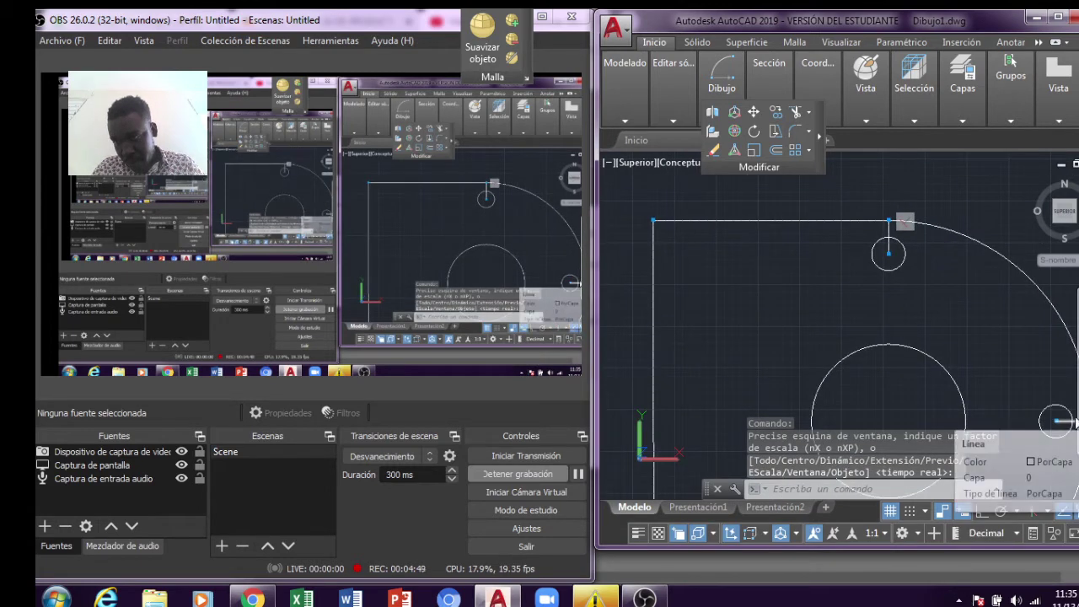
key(Escape)
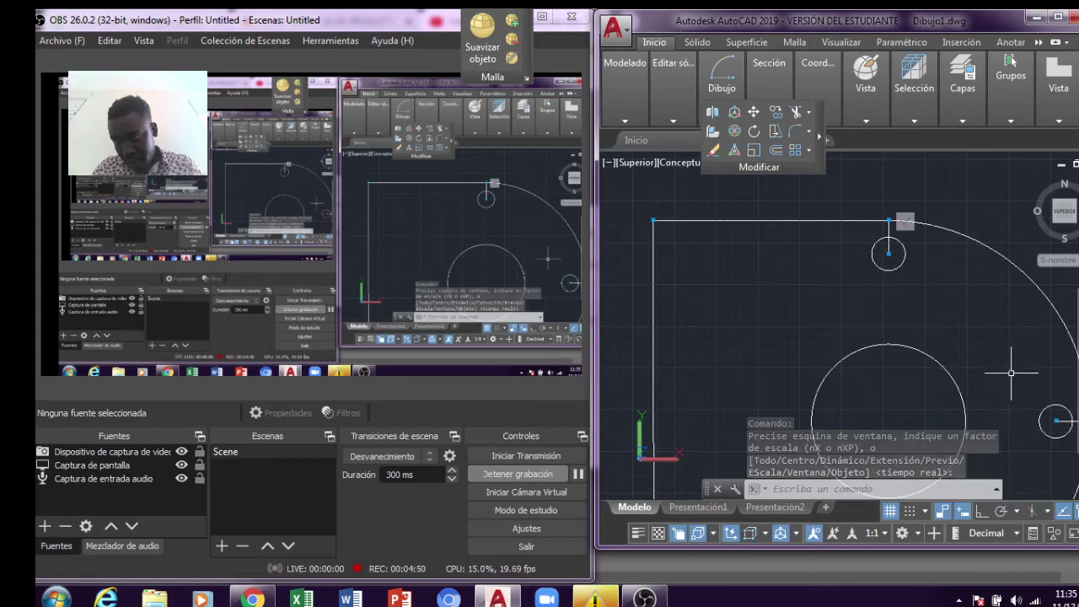
click(888, 224)
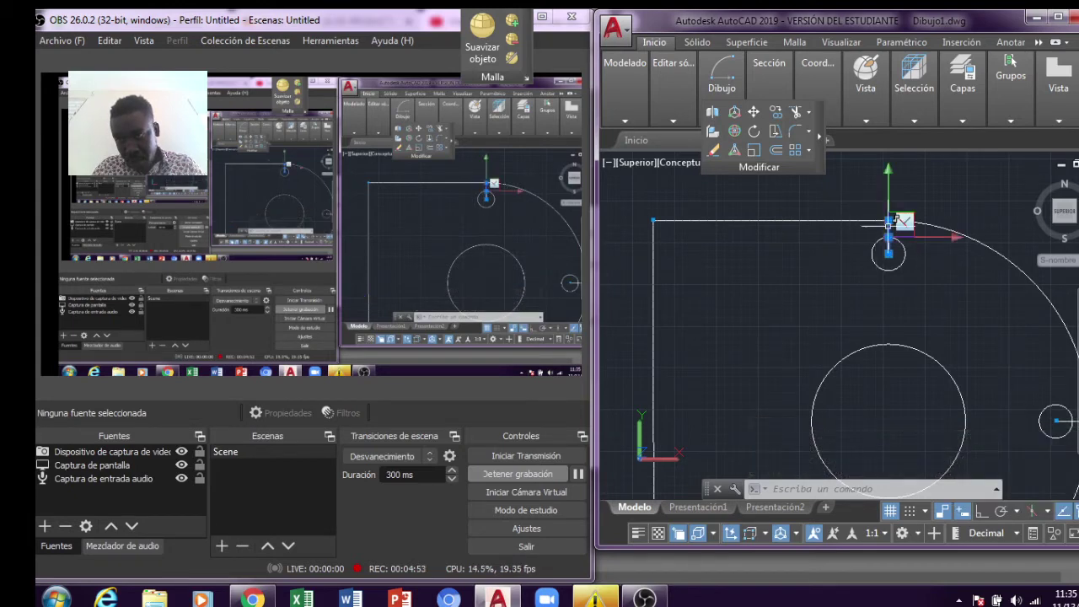
key(Delete)
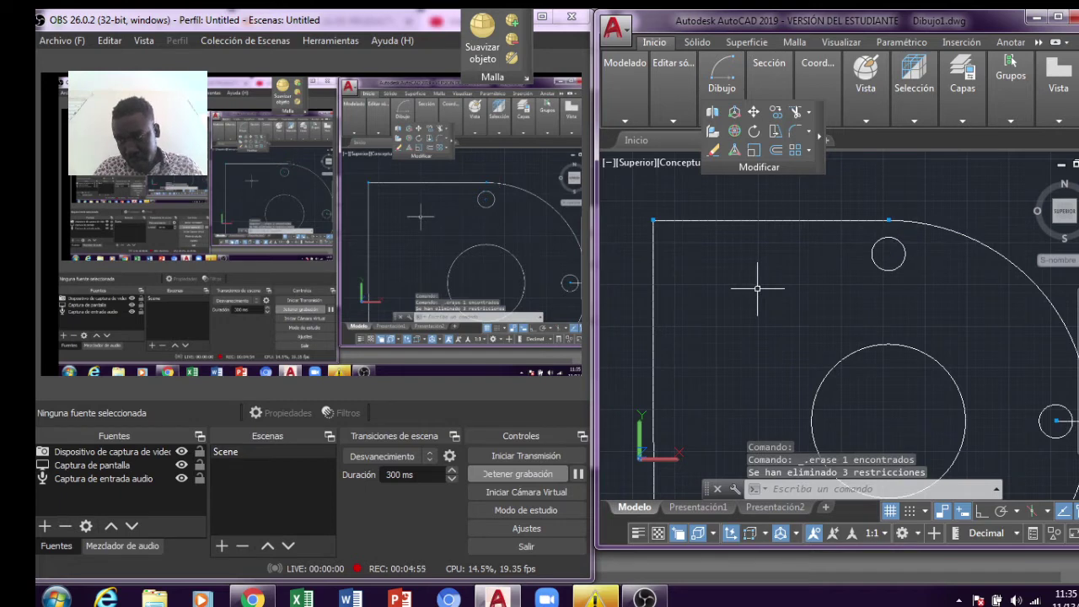
click(1064, 419)
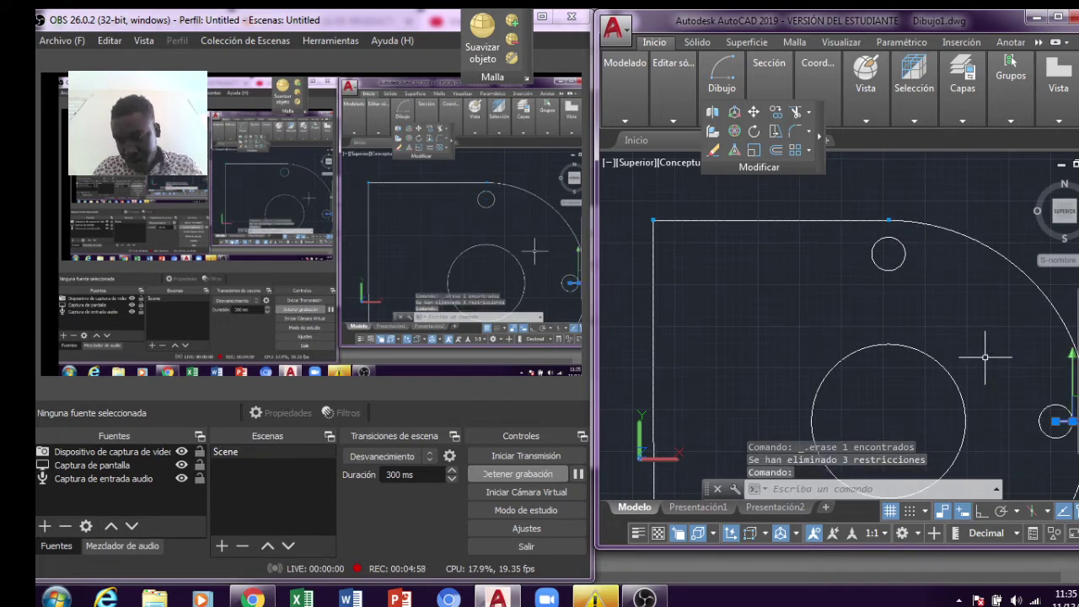
key(Delete)
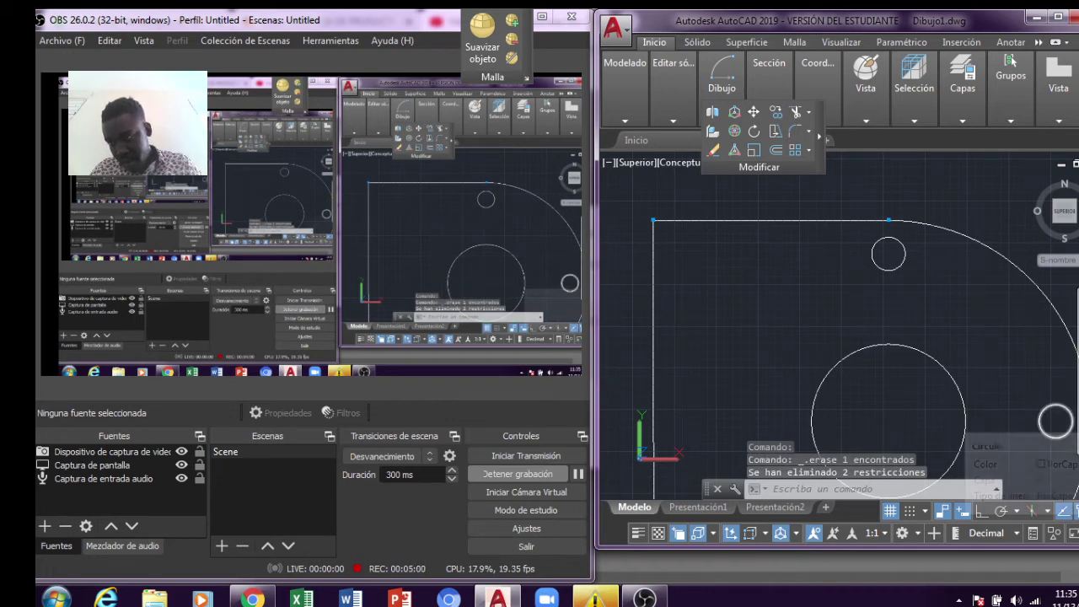
Erase the remaining short vertical line between the plate's lower edge and the centre of the lower small circle.
click(1071, 422)
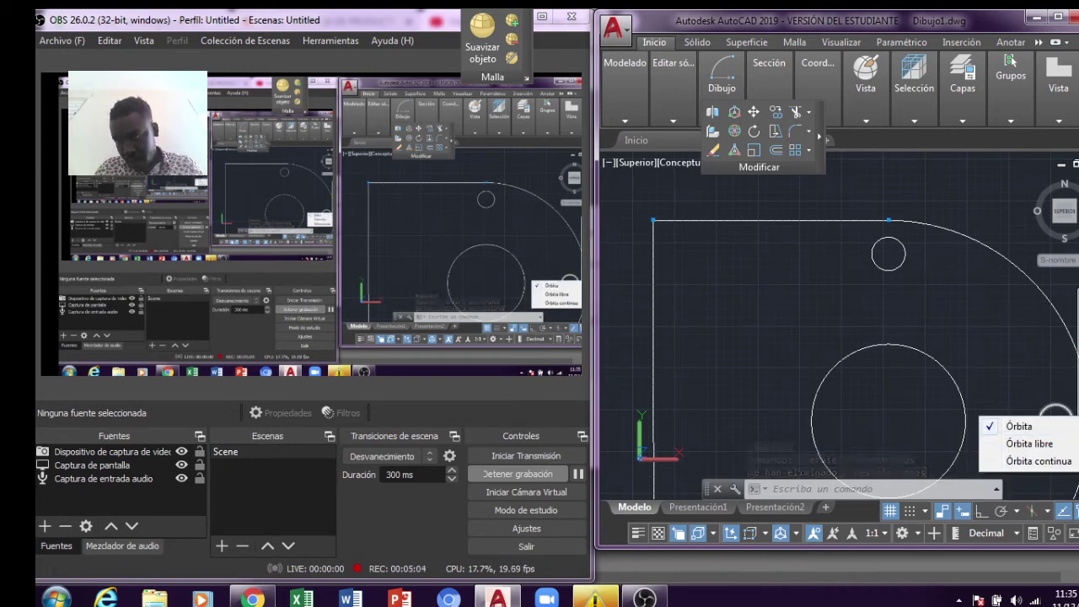
click(1067, 383)
mouse_move(958, 327)
mouse_down()
mouse_move(865, 291)
mouse_move(912, 243)
mouse_move(835, 134)
mouse_move(896, 104)
mouse_up()
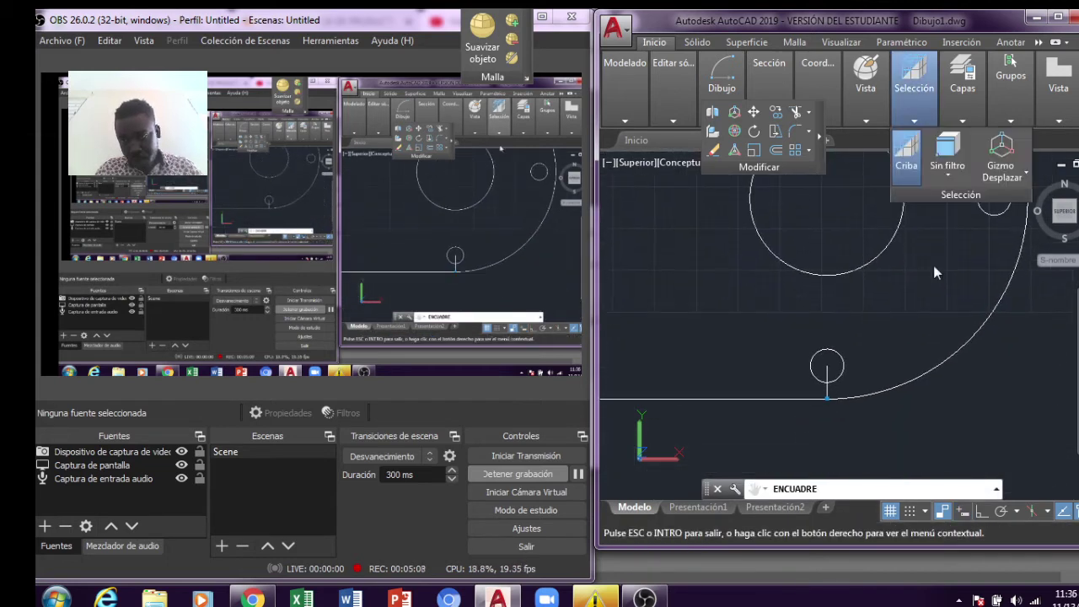
right_click(890, 343)
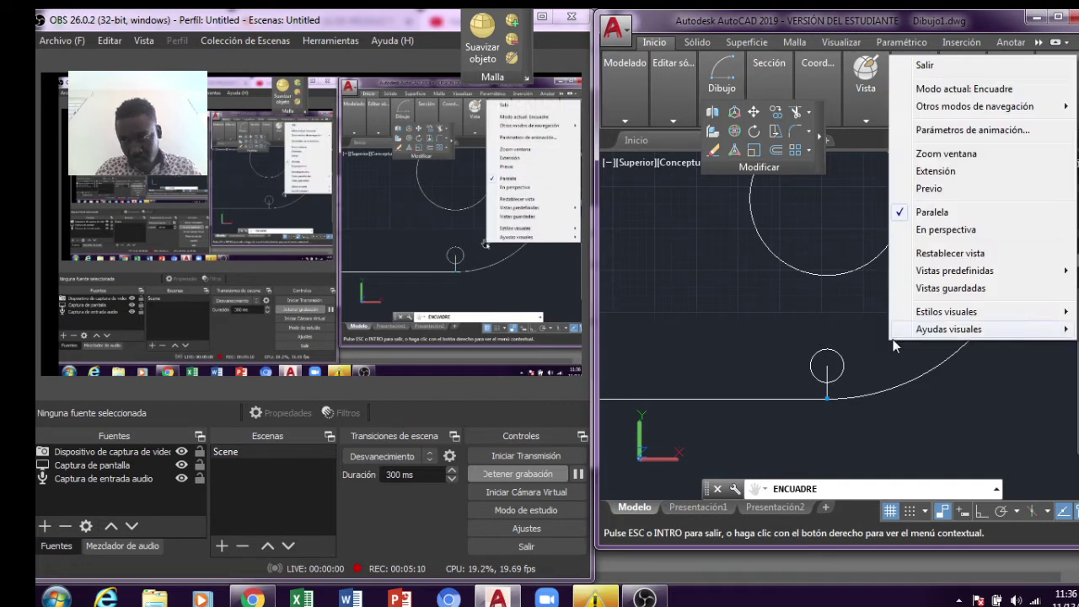
click(925, 66)
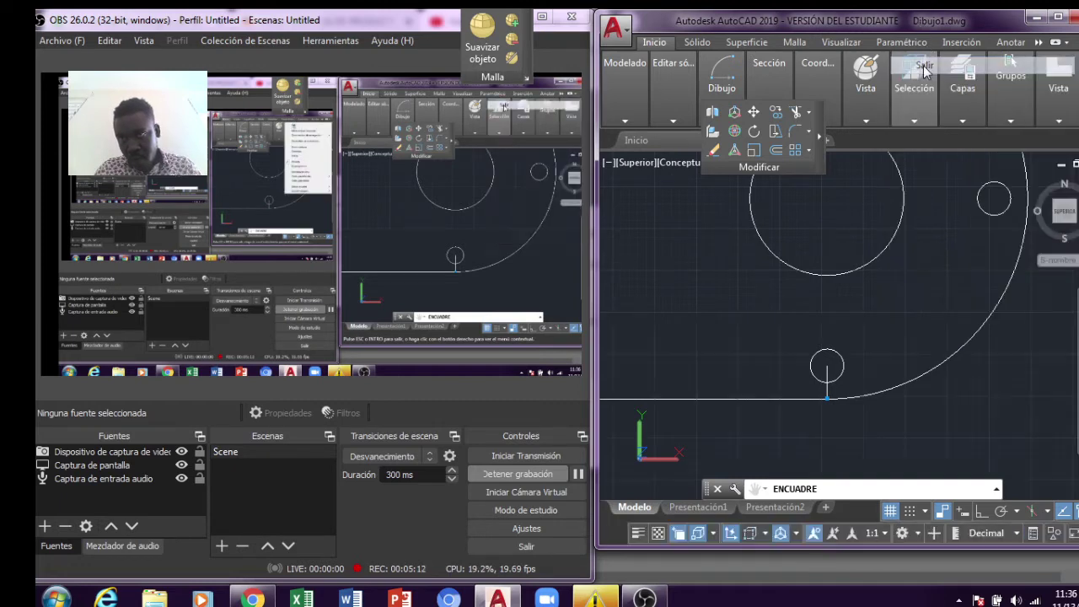
click(830, 356)
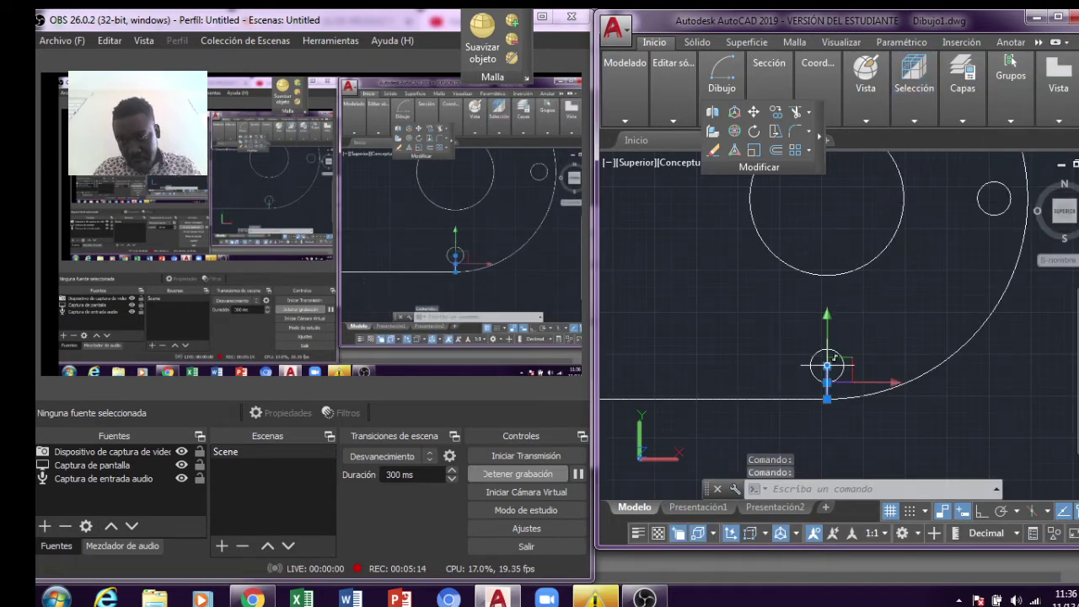
key(Delete)
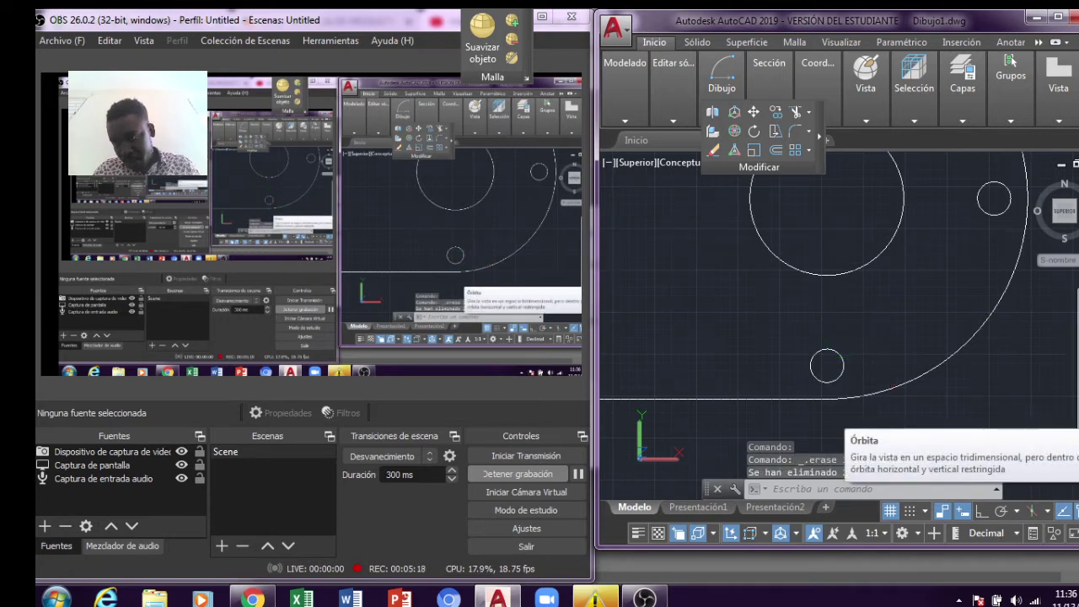
Bring the whole profile into view and switch from the top view to the SE Isometric view.
click(1076, 426)
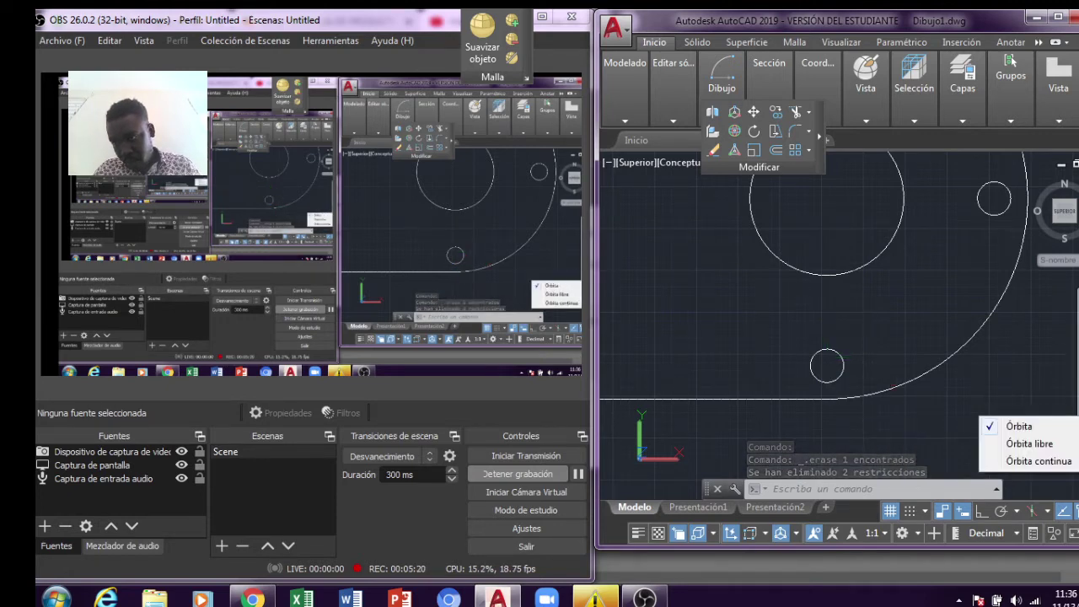
click(1076, 406)
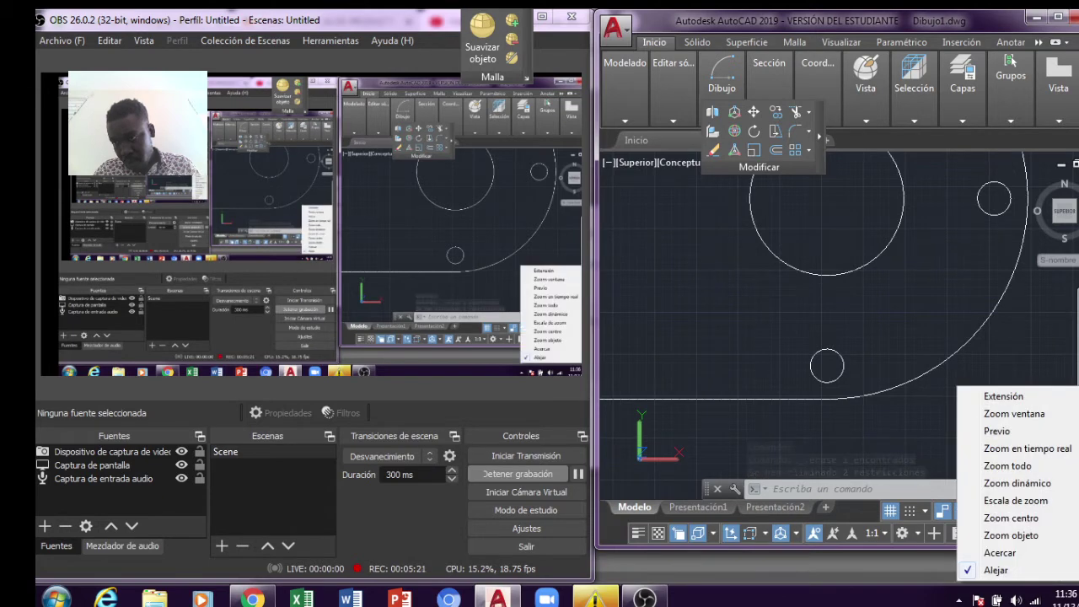
click(997, 570)
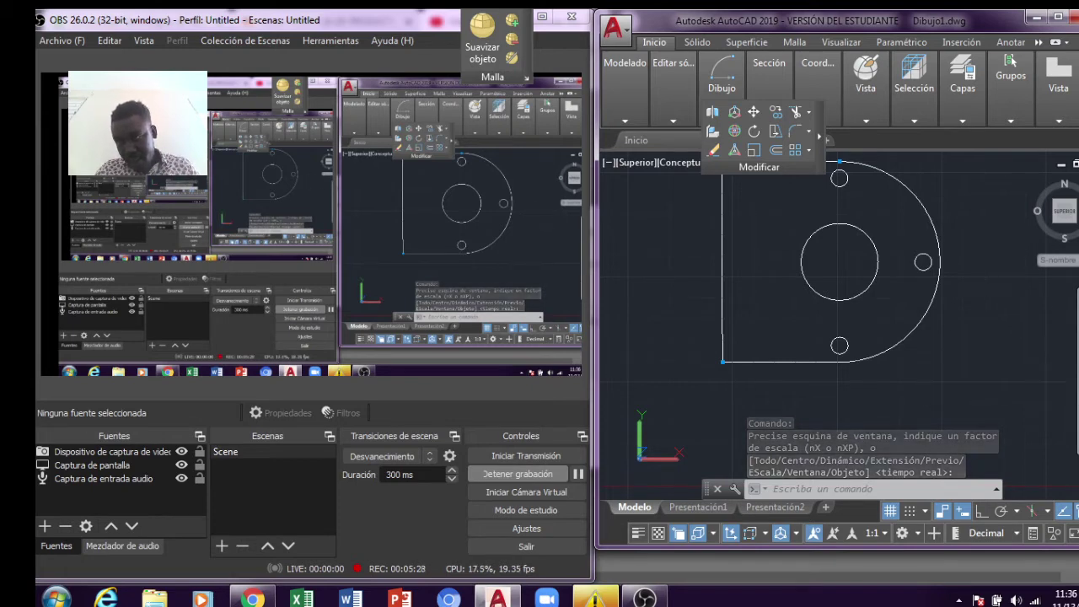
key(Return)
drag(961, 326, 958, 397)
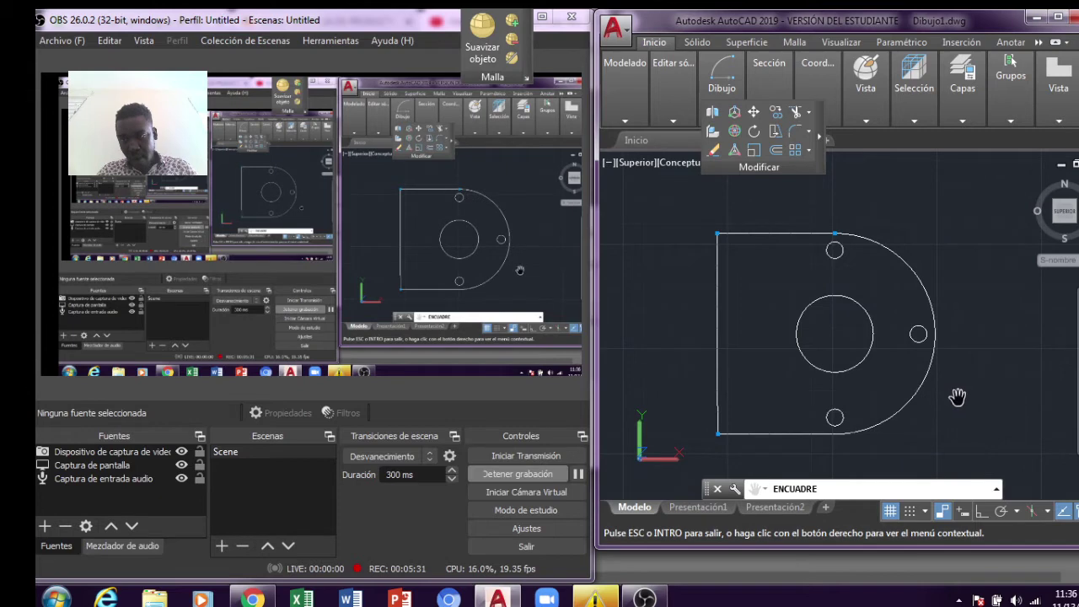
right_click(962, 294)
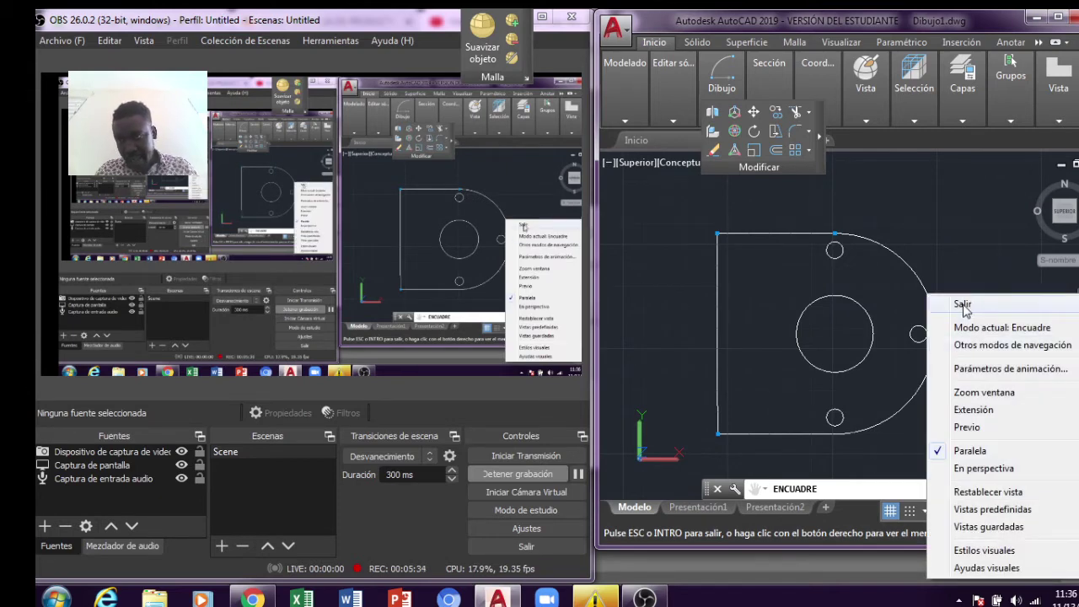
click(962, 305)
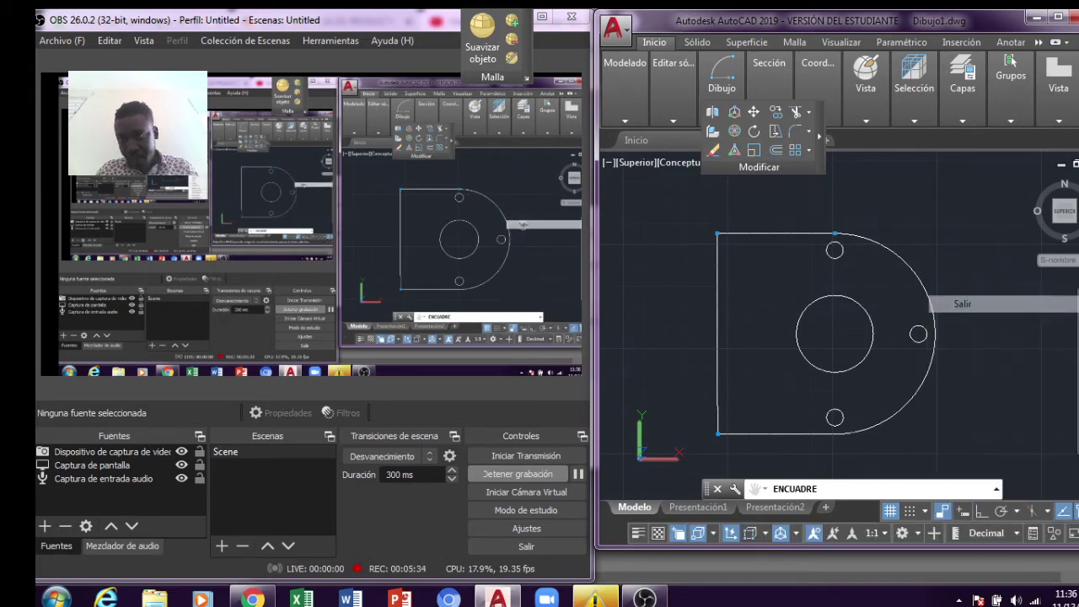
click(630, 164)
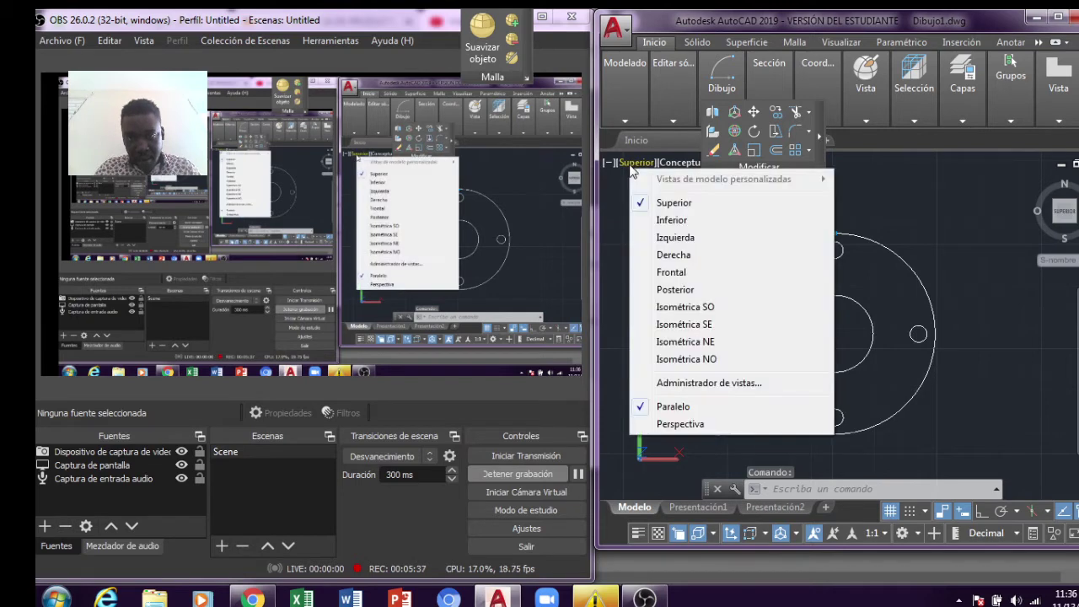
click(697, 327)
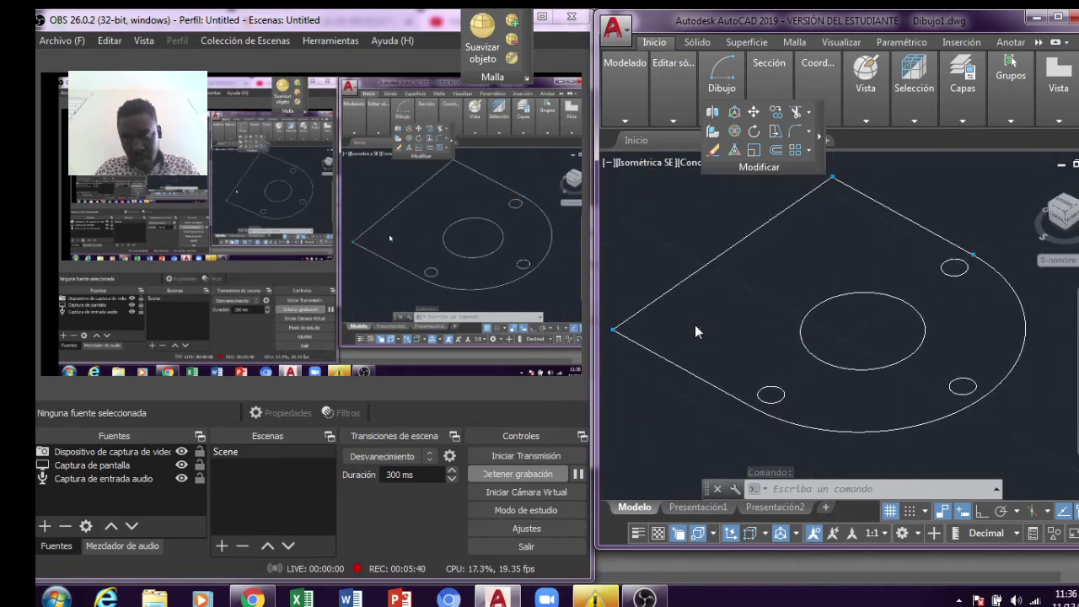
Use Presspull on the plate area between the outer outline and the four circles to extrude it upward by 25.
click(674, 123)
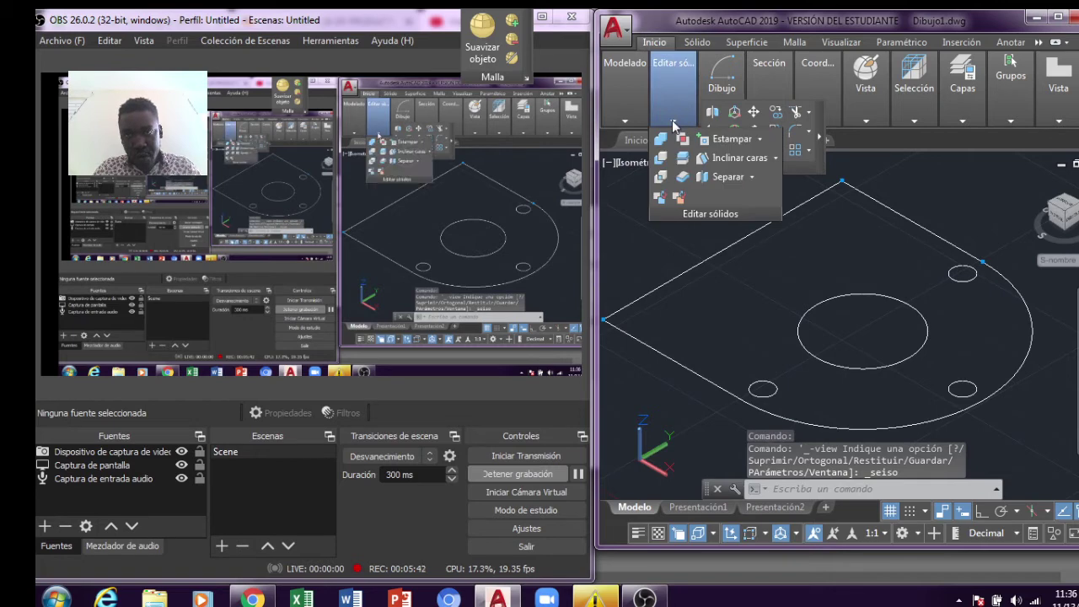
click(625, 122)
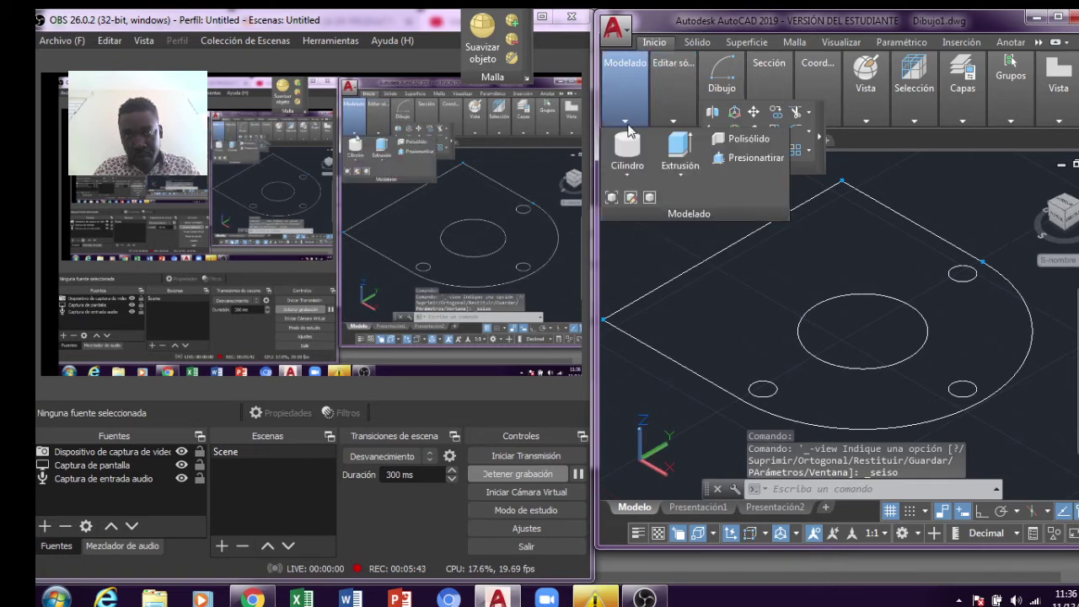
click(742, 158)
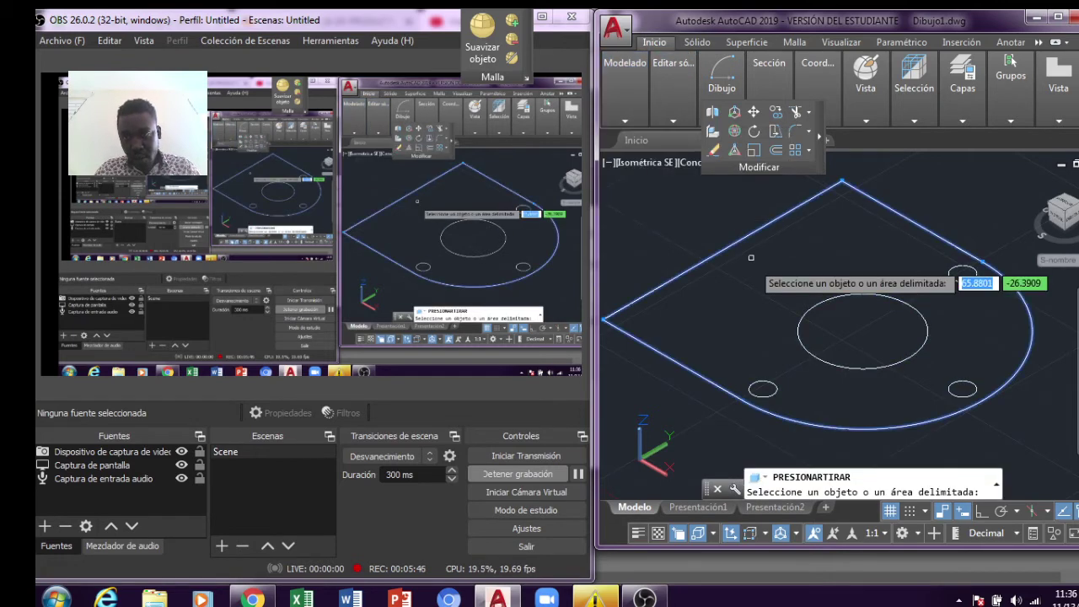
click(745, 250)
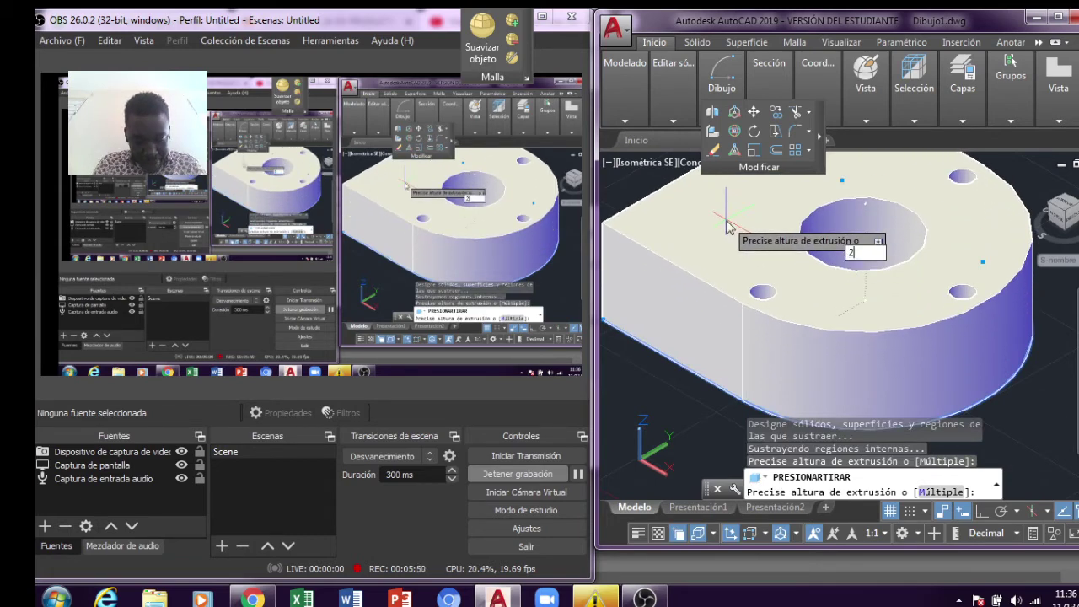
text(25)
key(Return)
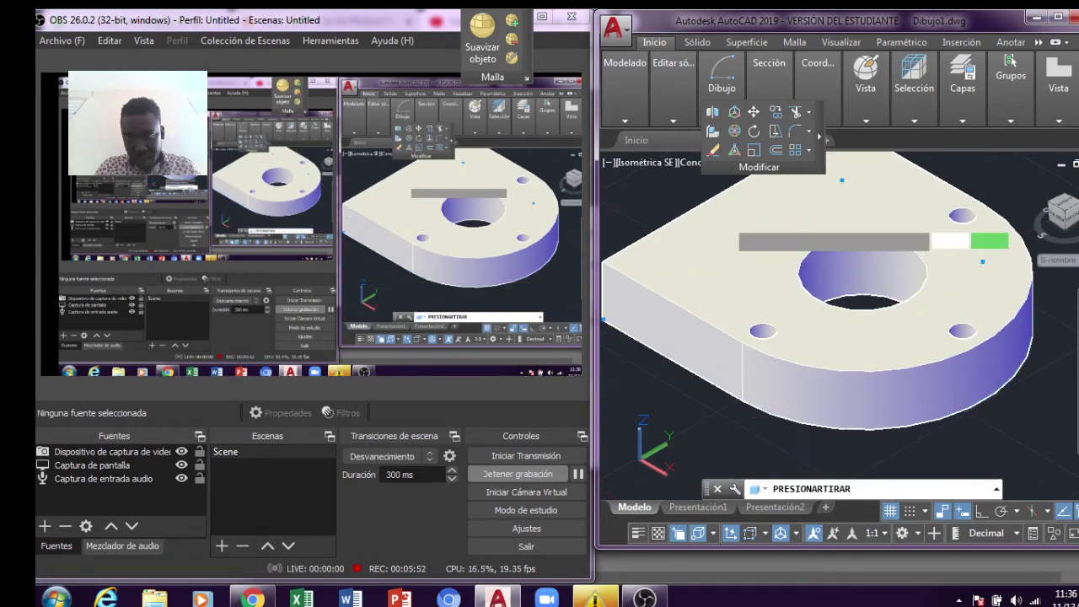
key(Return)
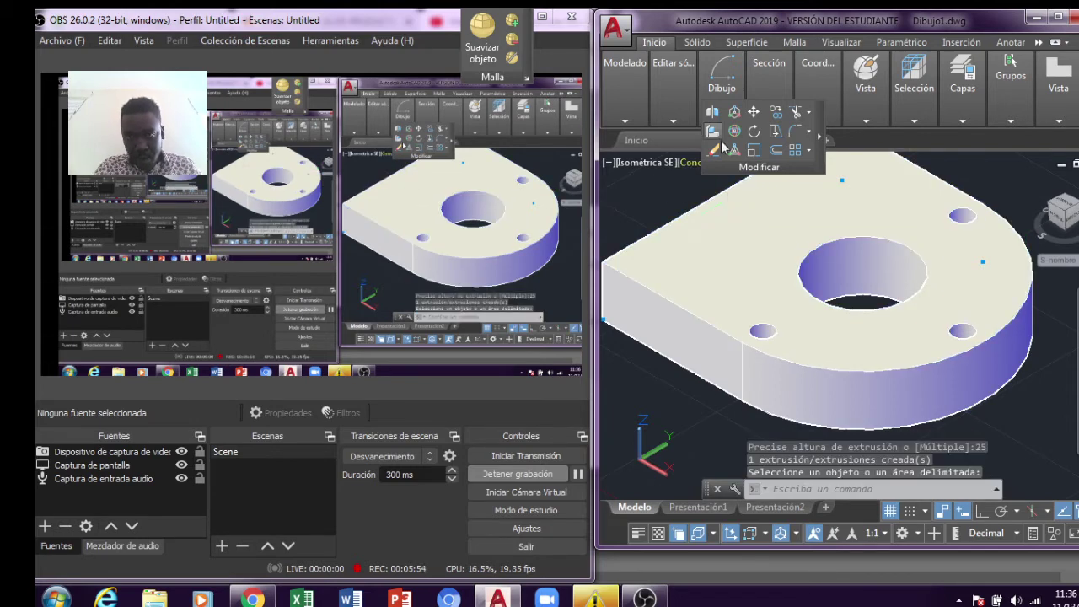
Change the visual style of the extruded plate's view to 2D Wireframe.
click(689, 163)
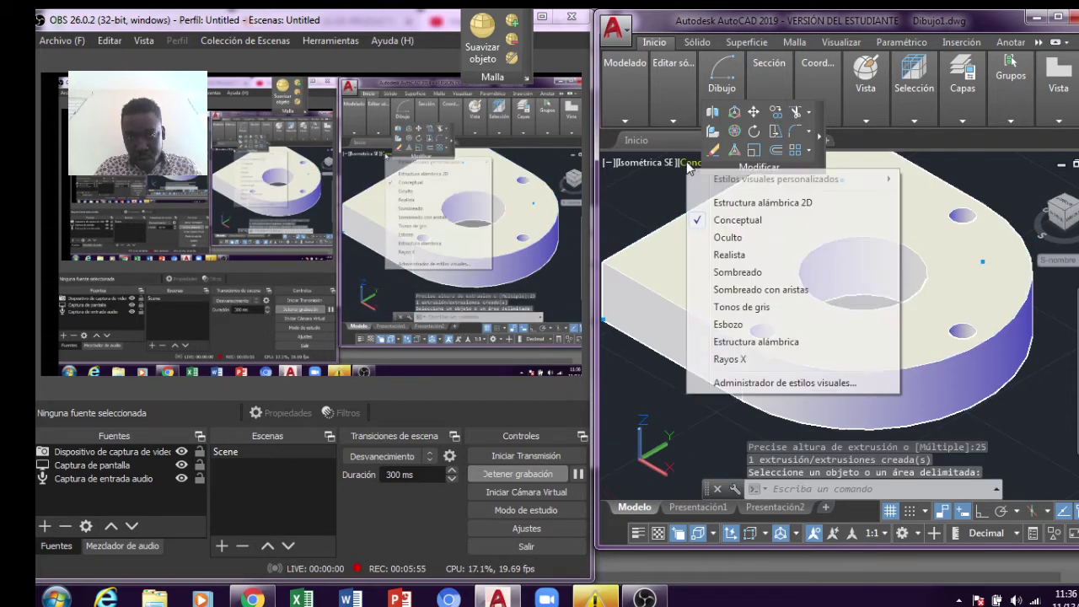
click(762, 205)
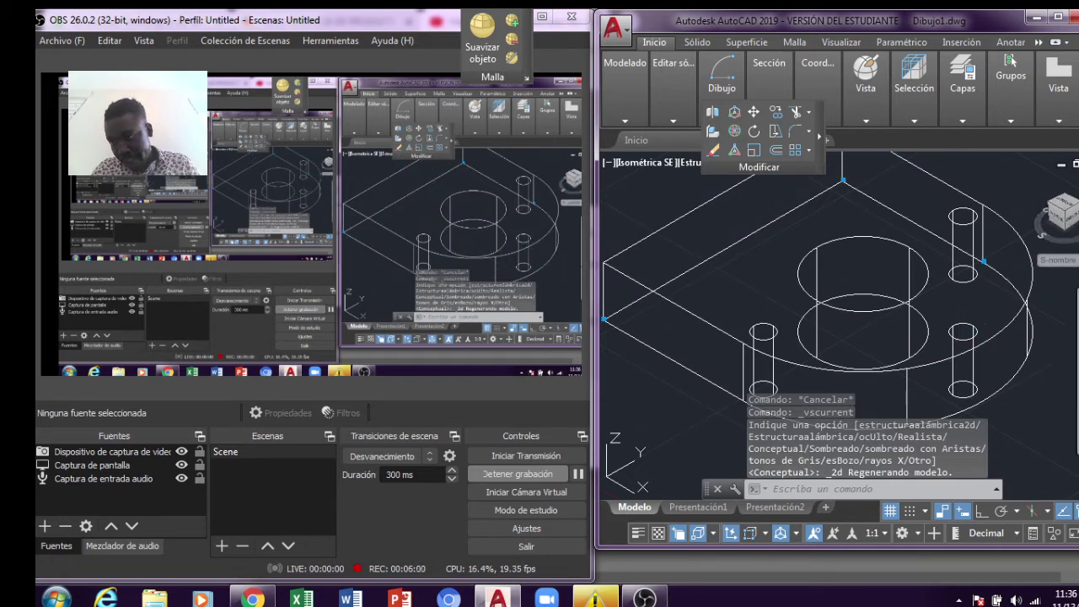
Erase the leftover 2D profile lines and circles under the extruded plate, keeping the solid.
click(1069, 390)
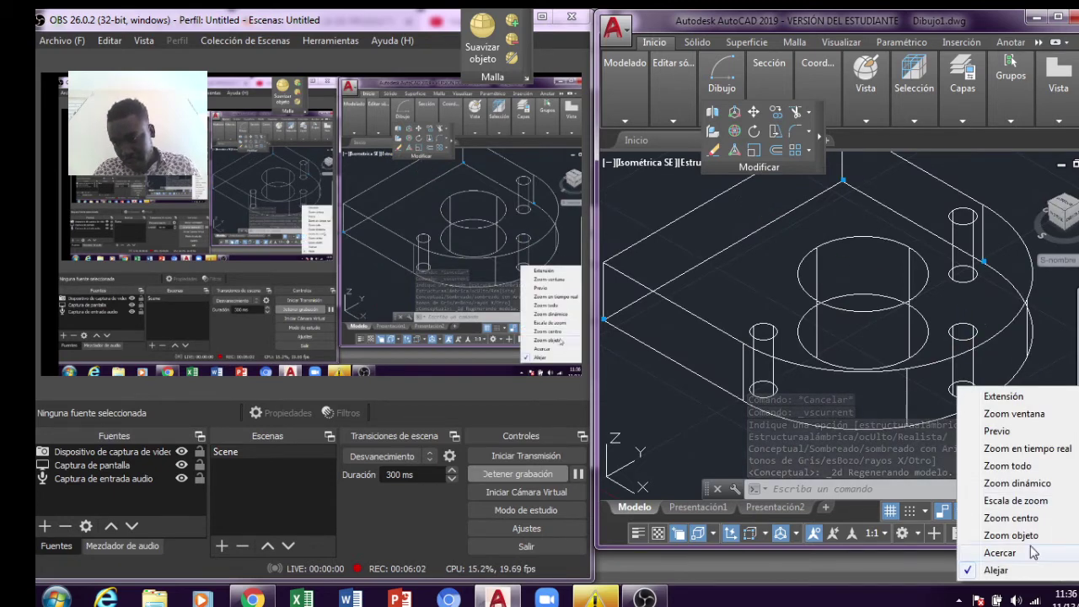
click(996, 570)
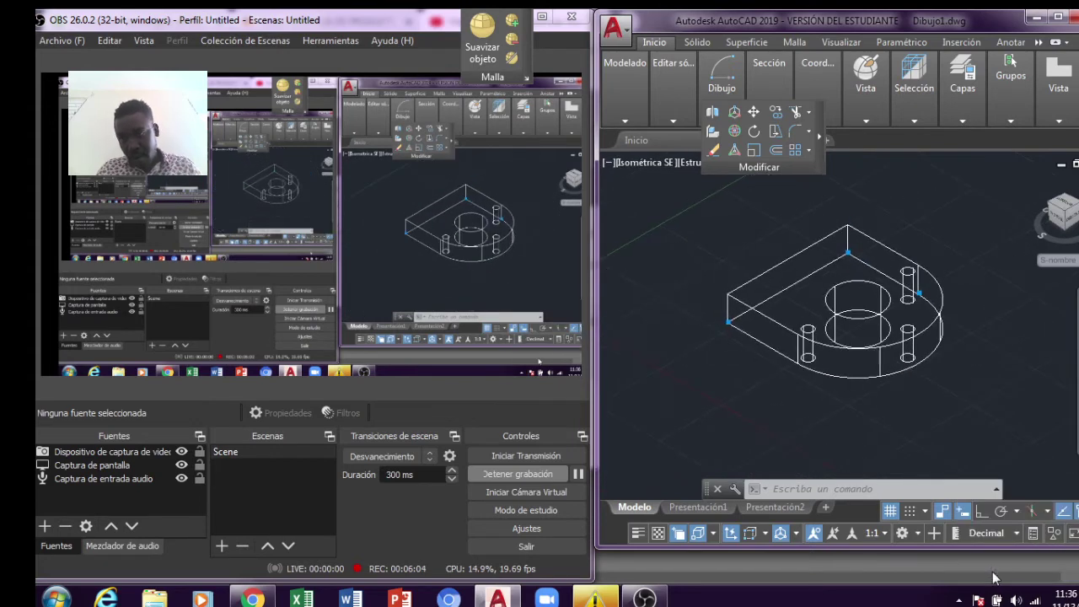
key(Return)
click(698, 242)
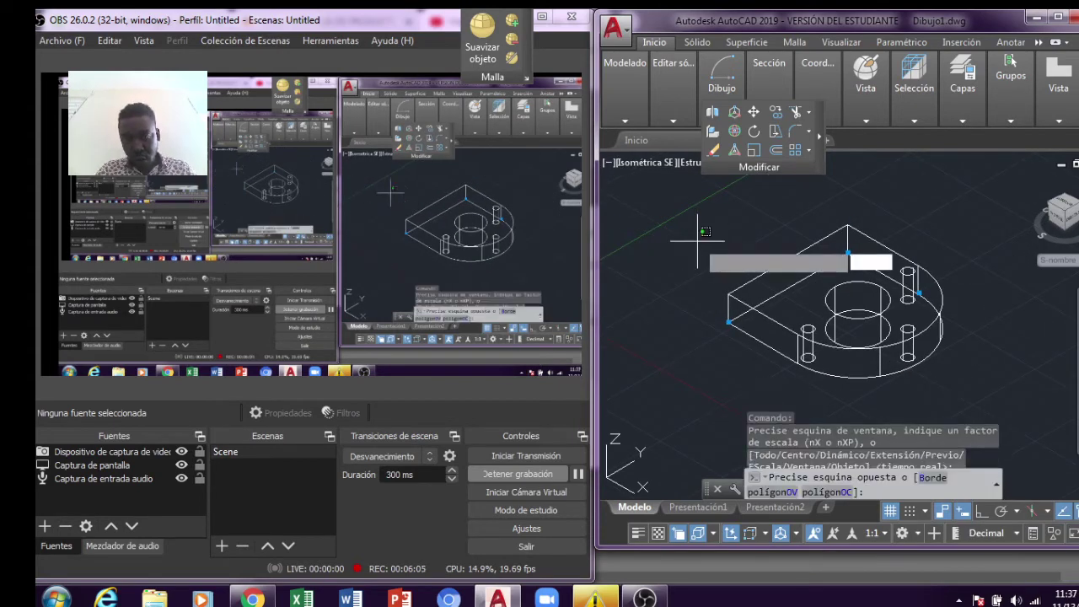
click(934, 386)
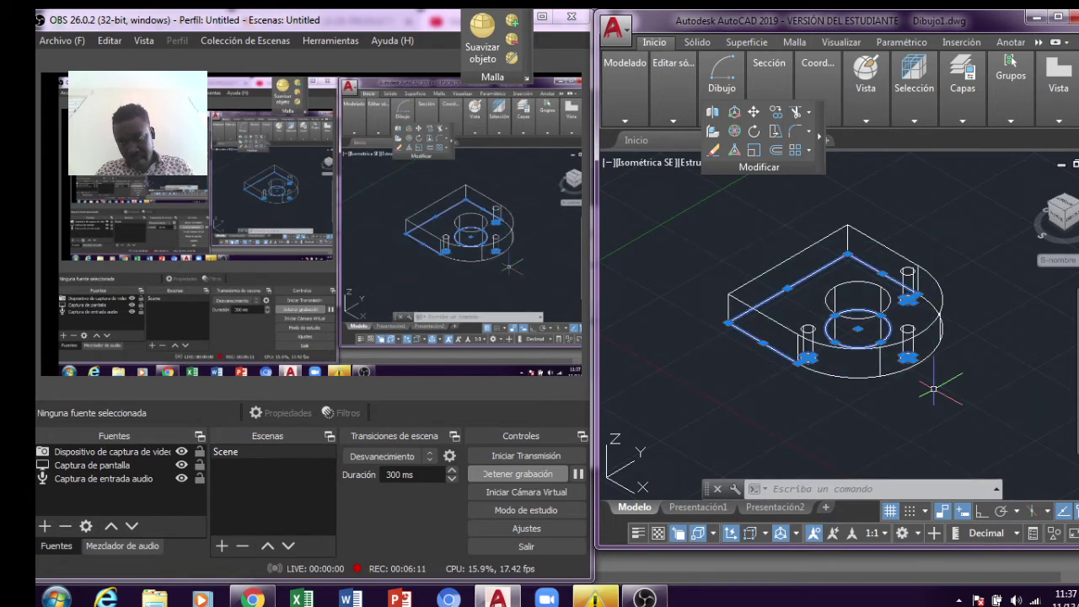
key(Delete)
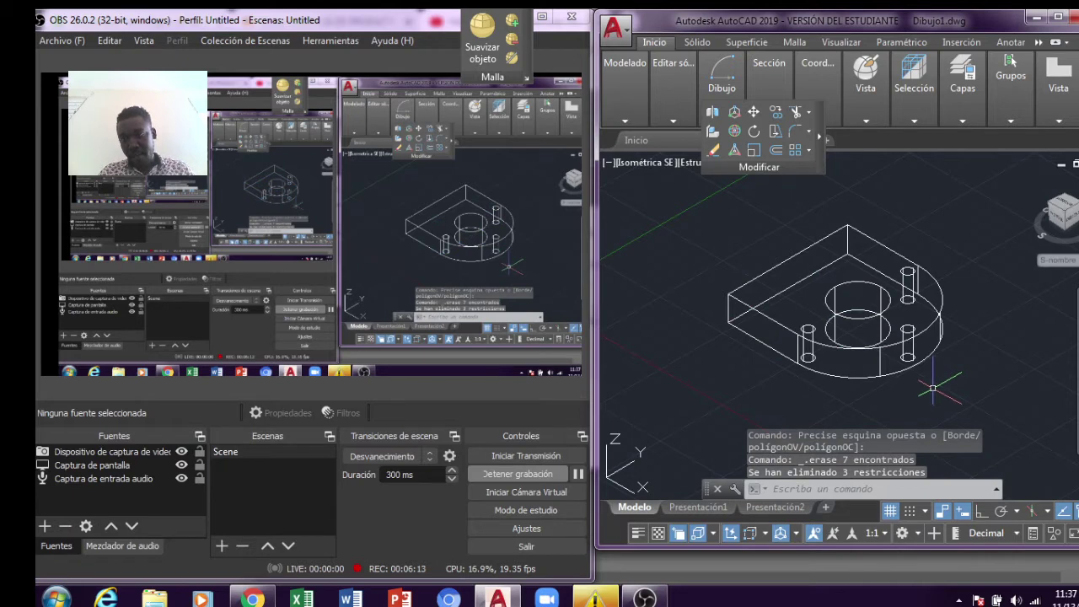
Create a solid box beside the plate with length 40, width 85 and height 15.
text(p)
key(Return)
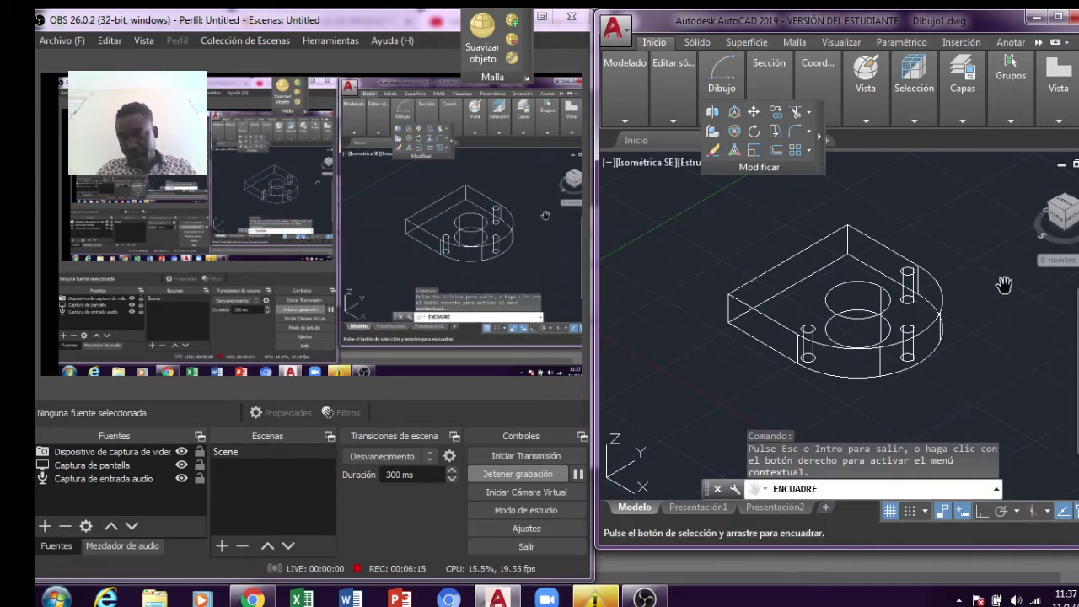
drag(993, 275, 855, 268)
right_click(855, 267)
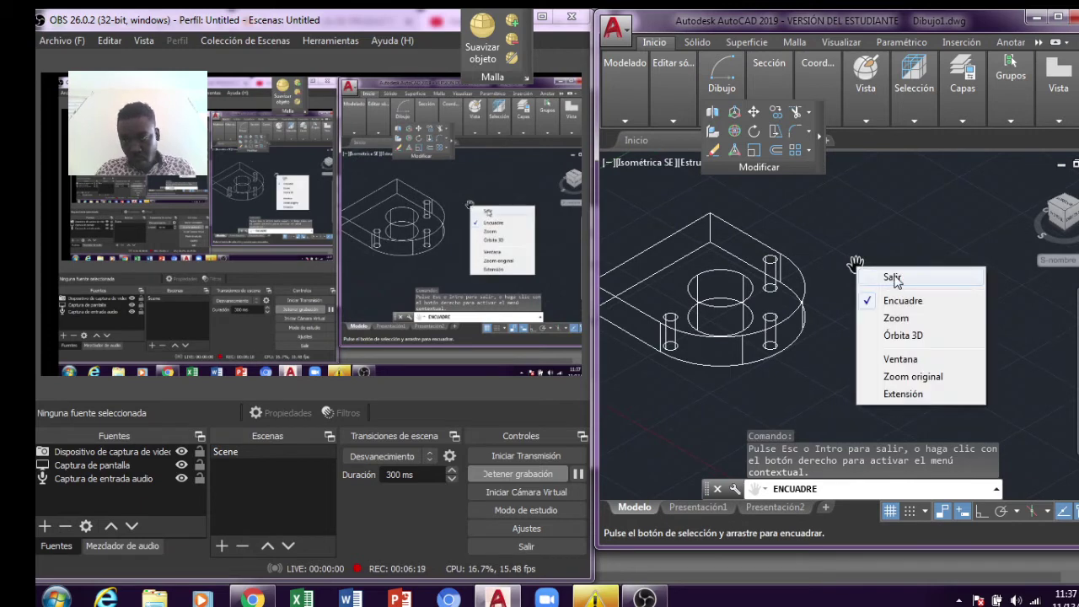
click(894, 278)
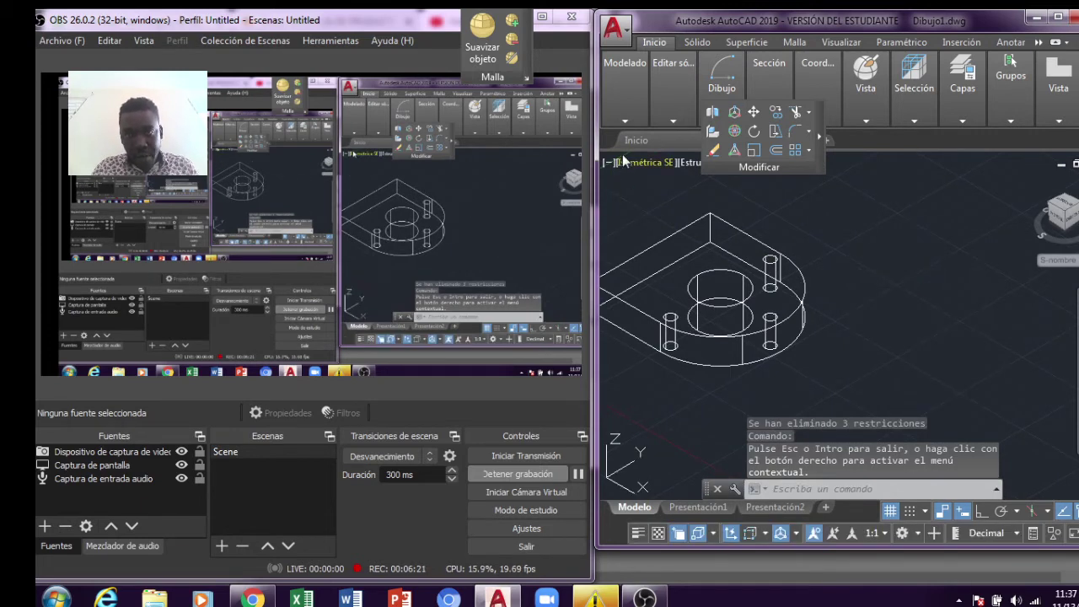
mouse_move(625, 125)
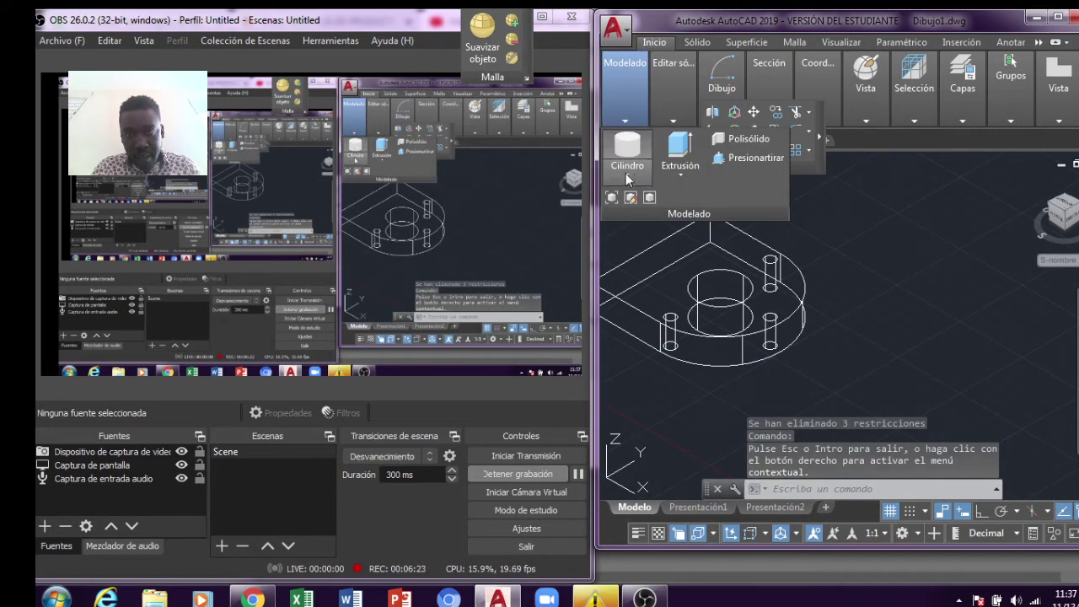
click(627, 175)
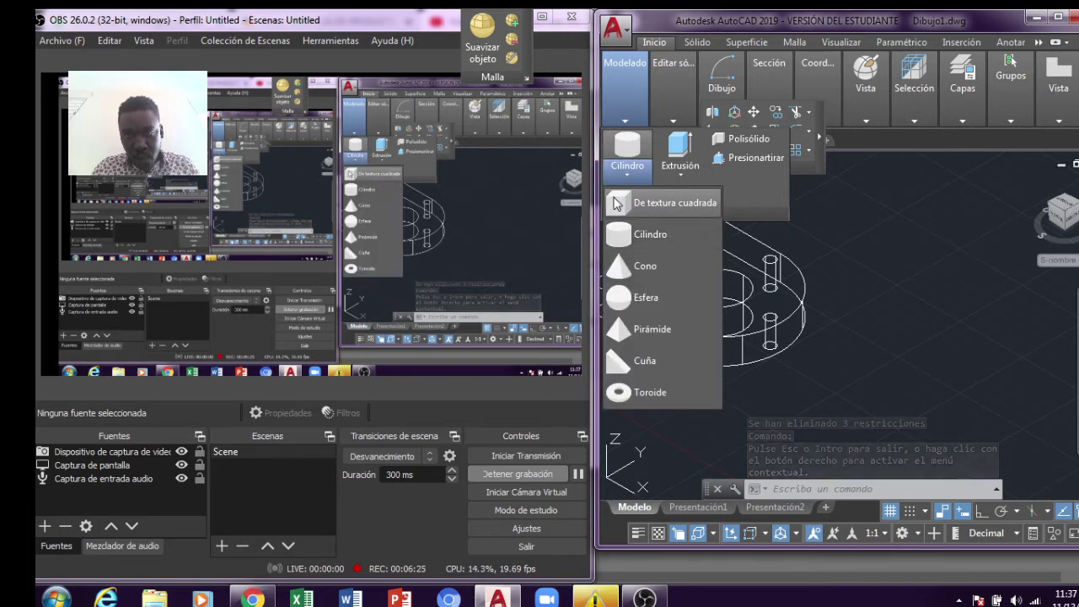
click(613, 198)
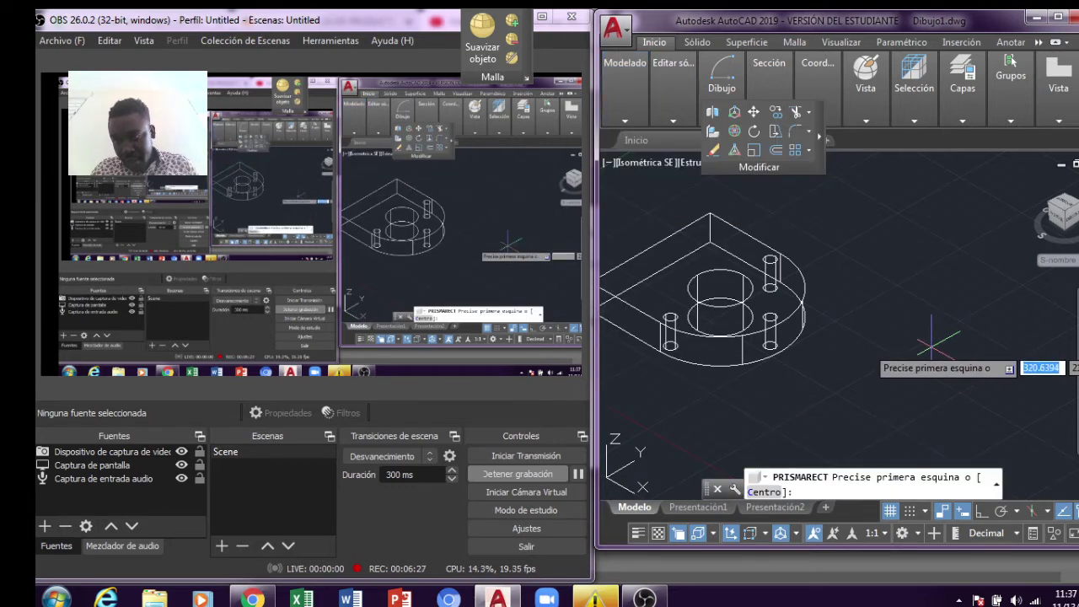
click(913, 357)
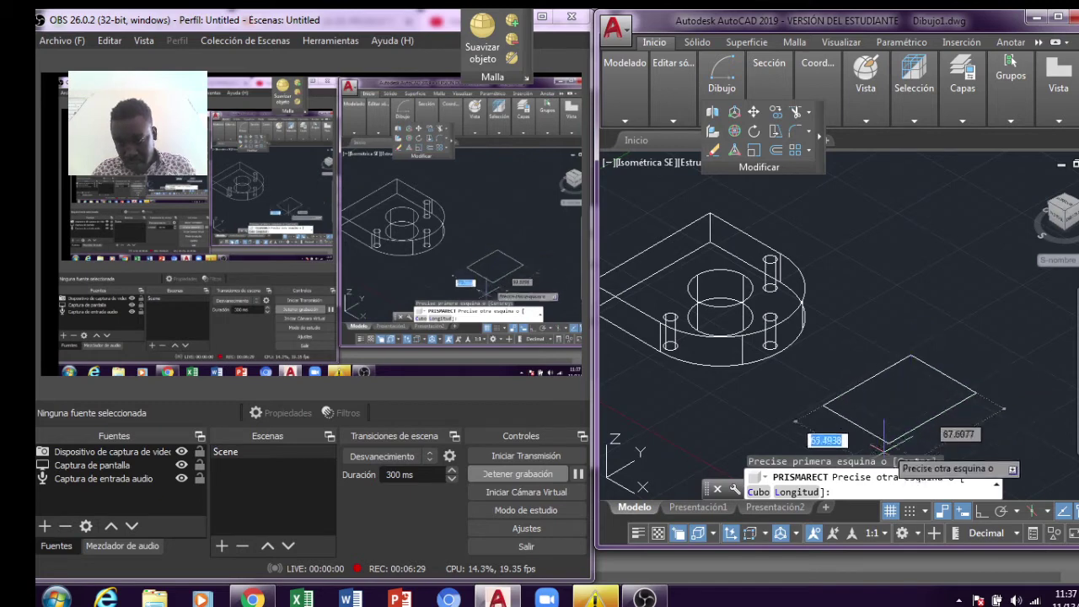
click(801, 494)
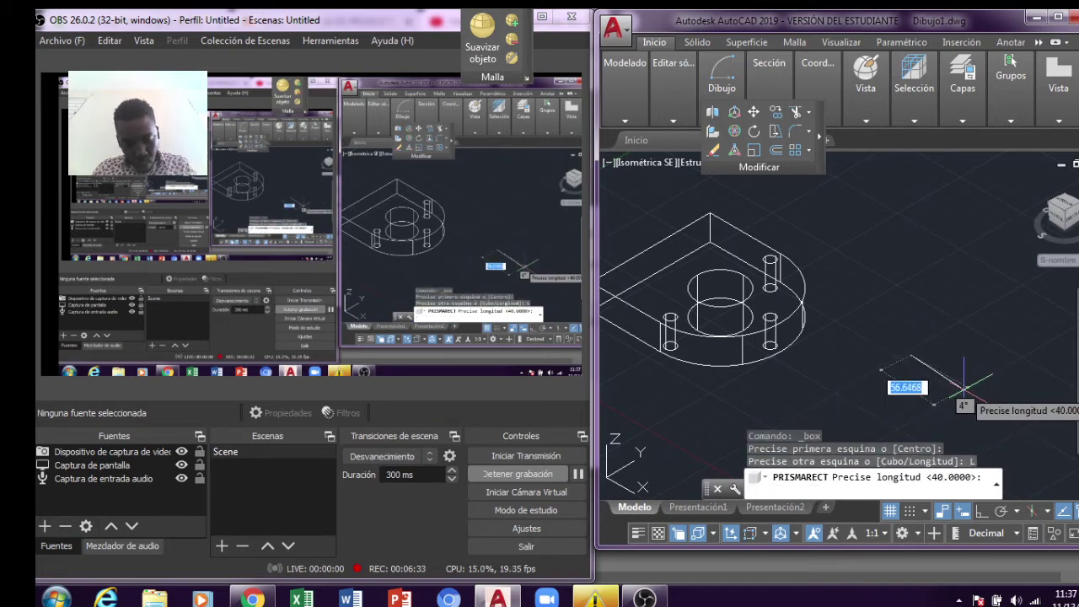
key(Return)
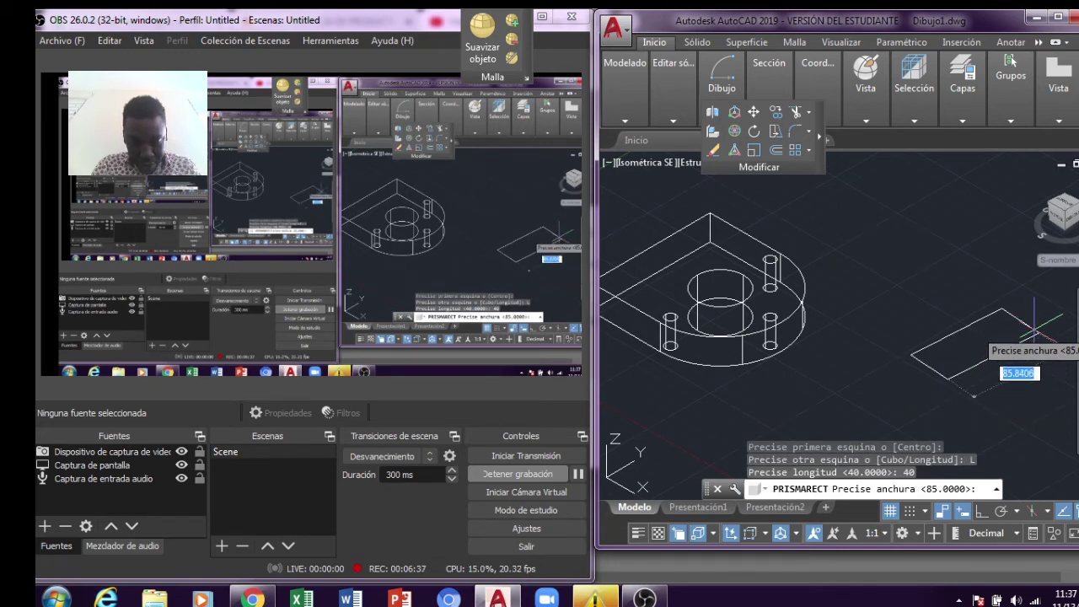
text(85)
key(Return)
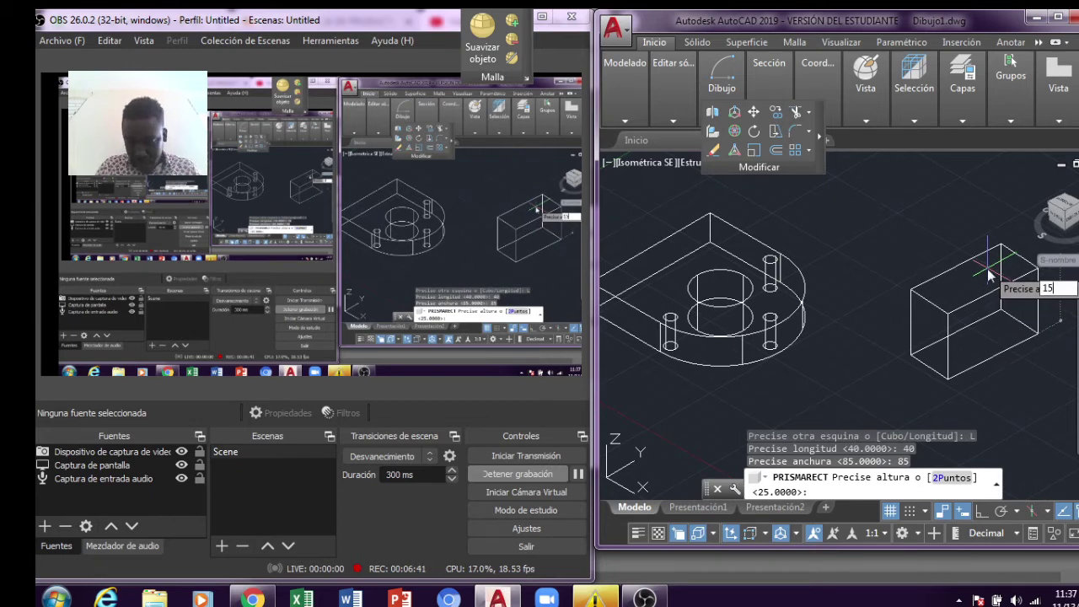
key(Return)
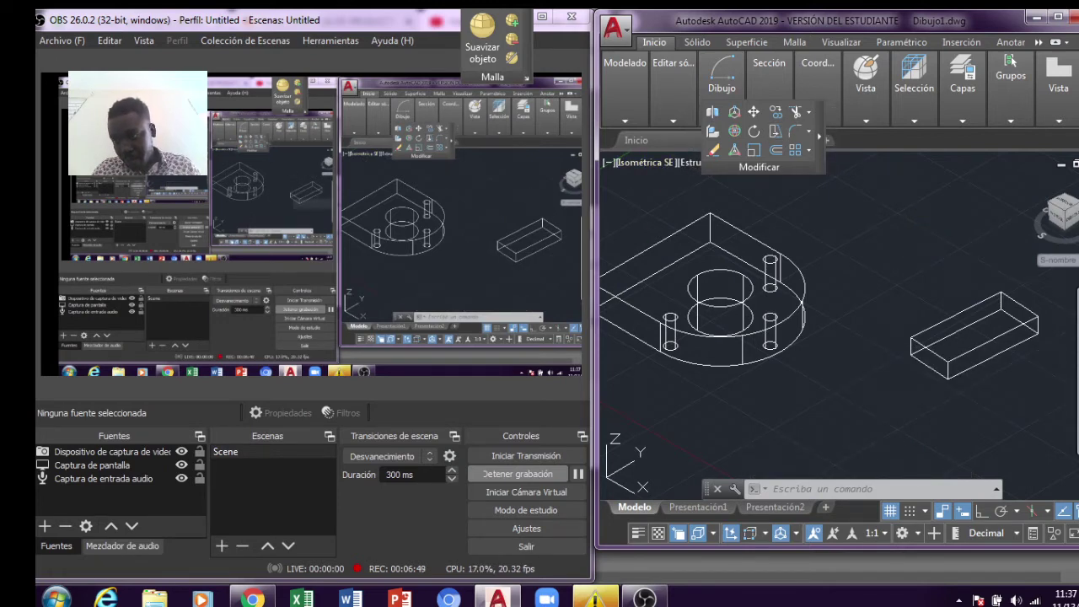
Try to move the box by its bottom corner nearest the plate to a point 17.5 along the plate's upper straight edge.
text(p)
key(Return)
drag(877, 253, 927, 262)
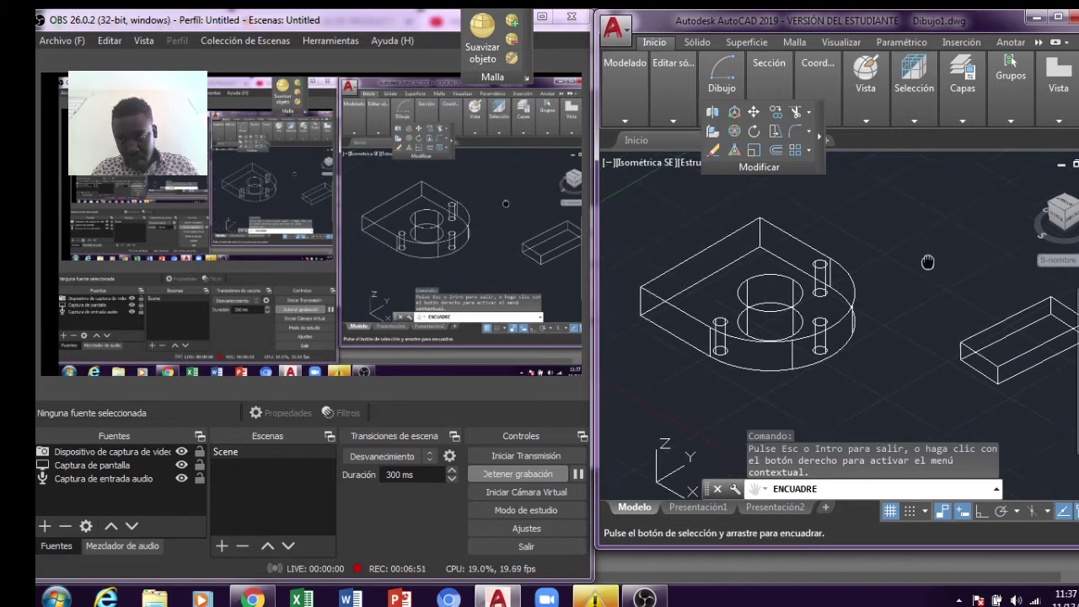
right_click(928, 260)
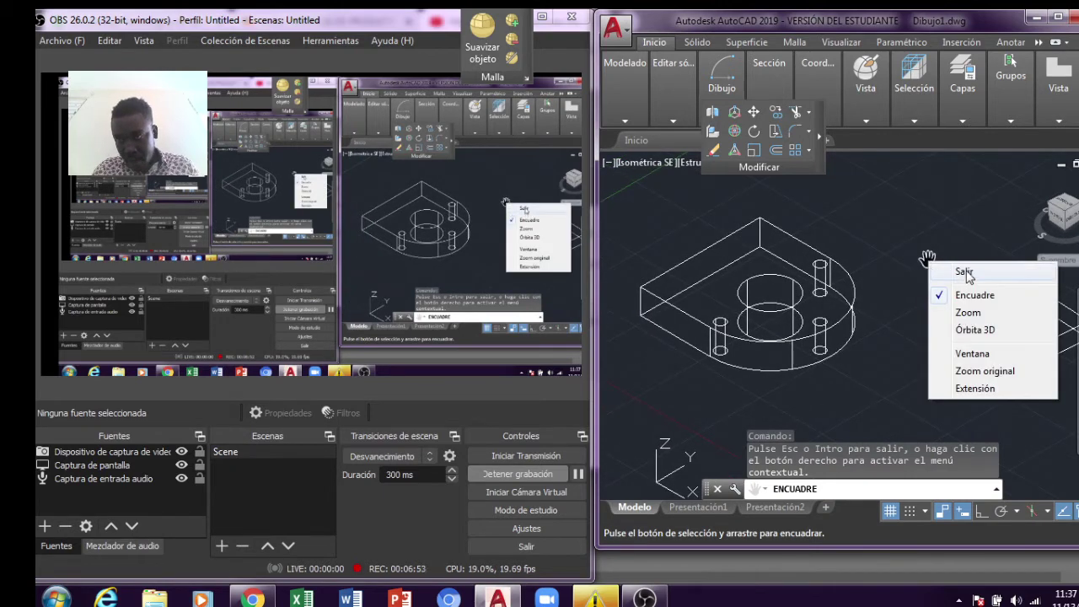
click(966, 273)
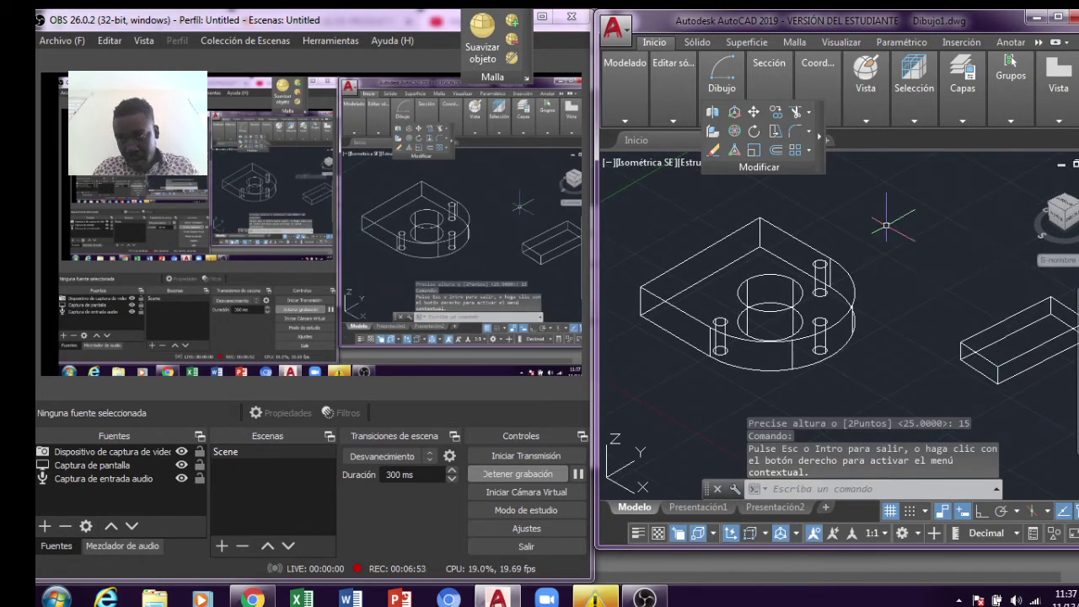
click(754, 113)
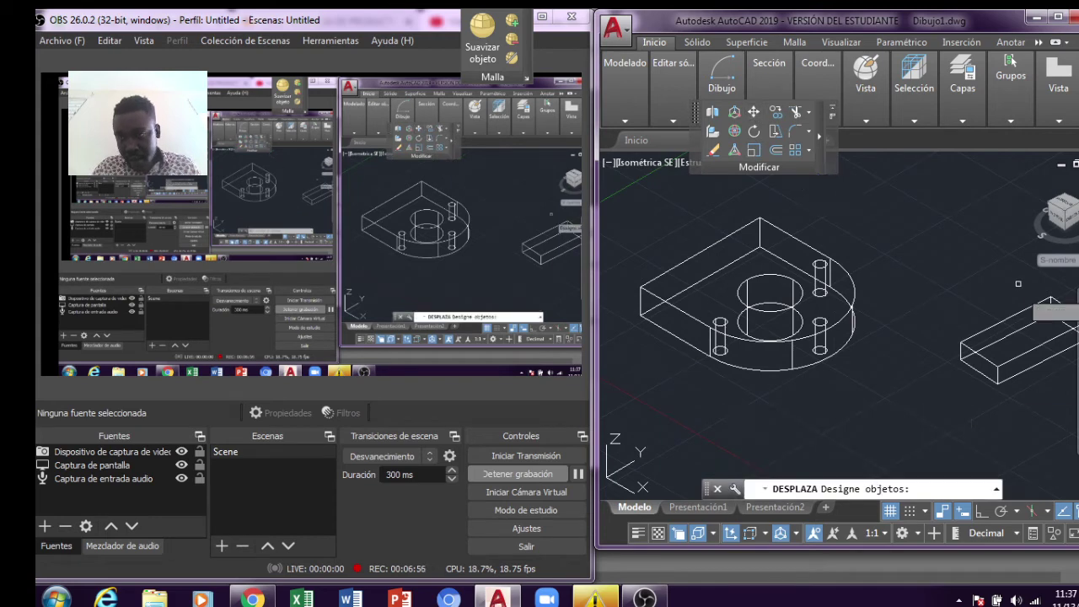
click(1000, 369)
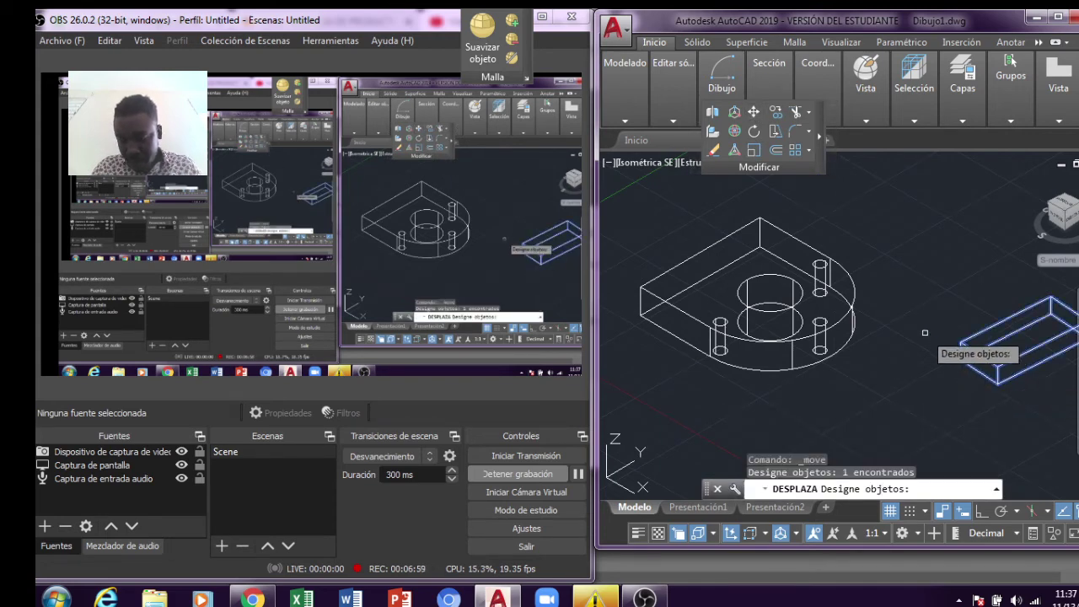
key(Return)
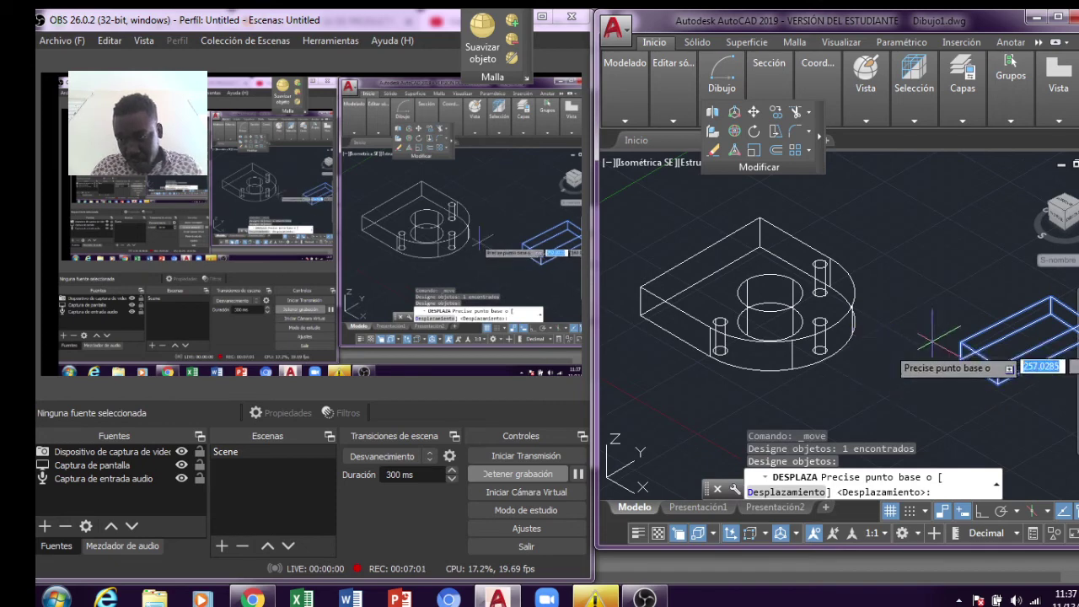
click(960, 359)
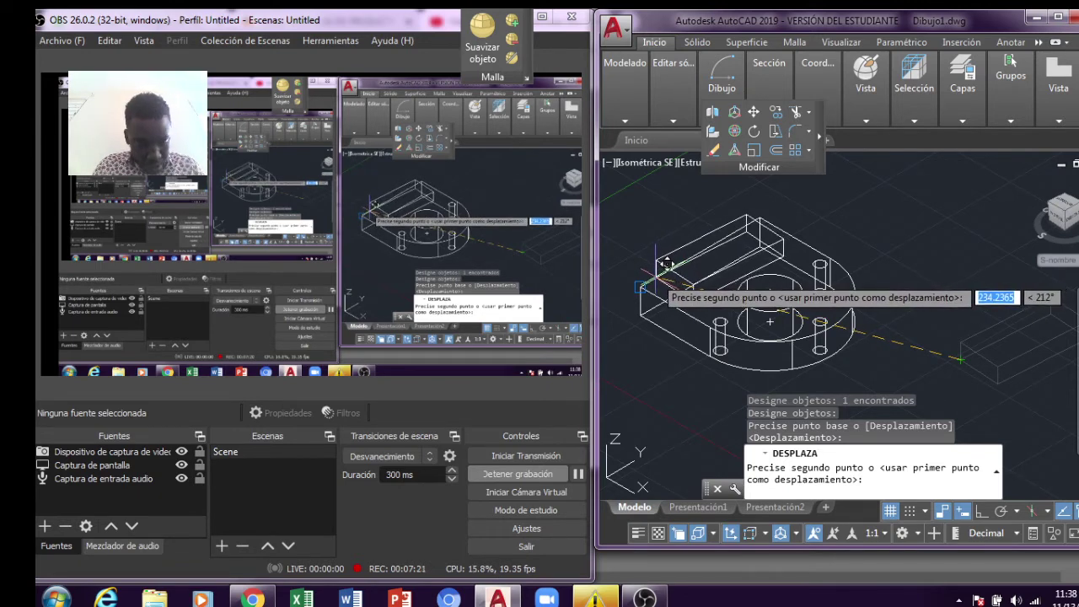
text(17.5)
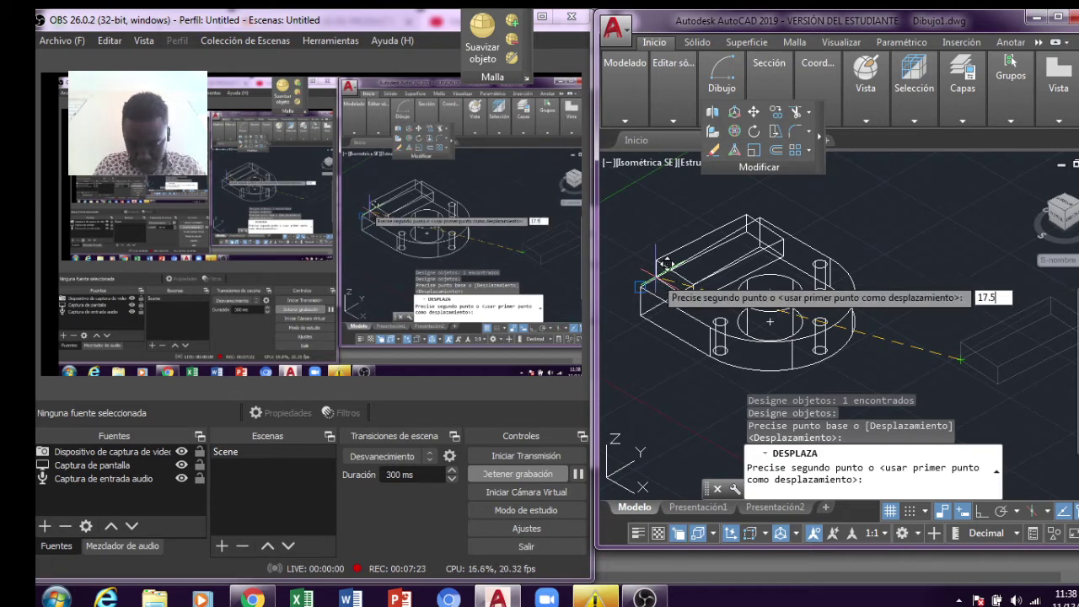
key(Return)
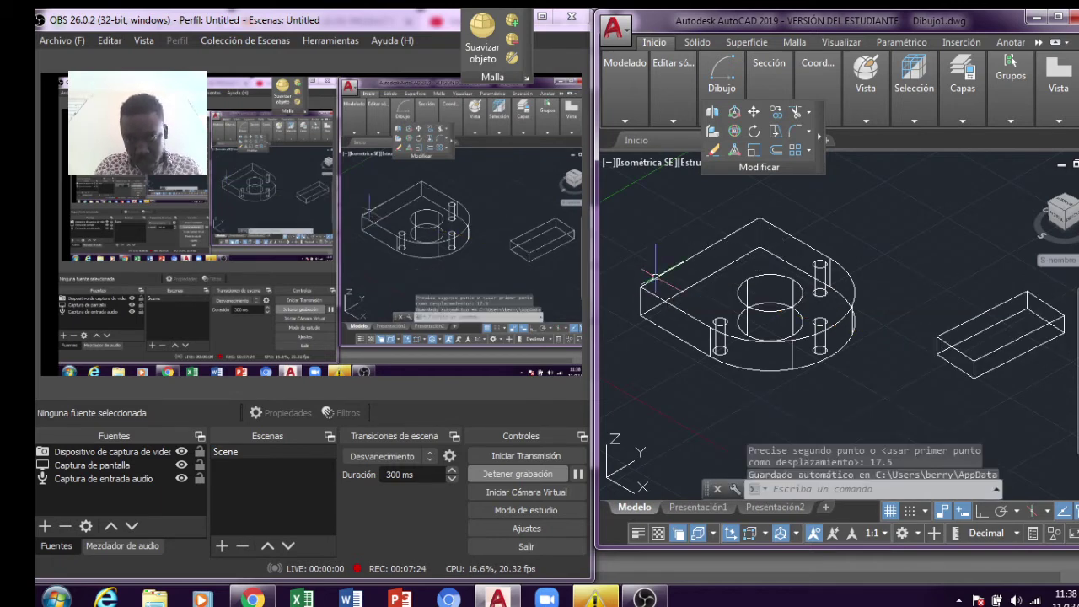
Move the box by its bottom corner nearest the plate onto the plate's upper straight edge, 17.5 from the plate corner at 90°.
click(769, 68)
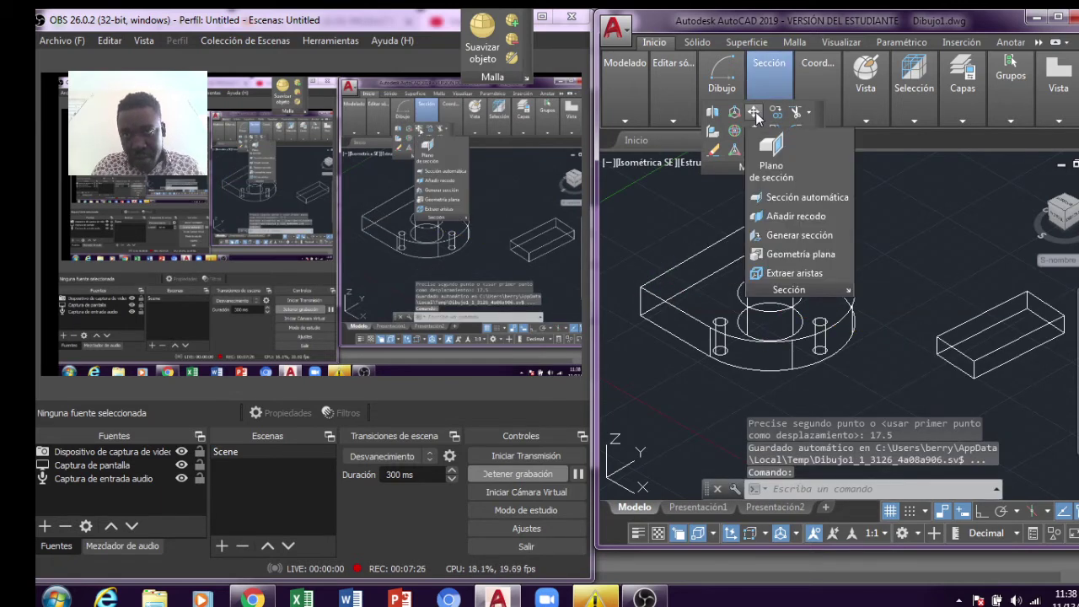
click(754, 112)
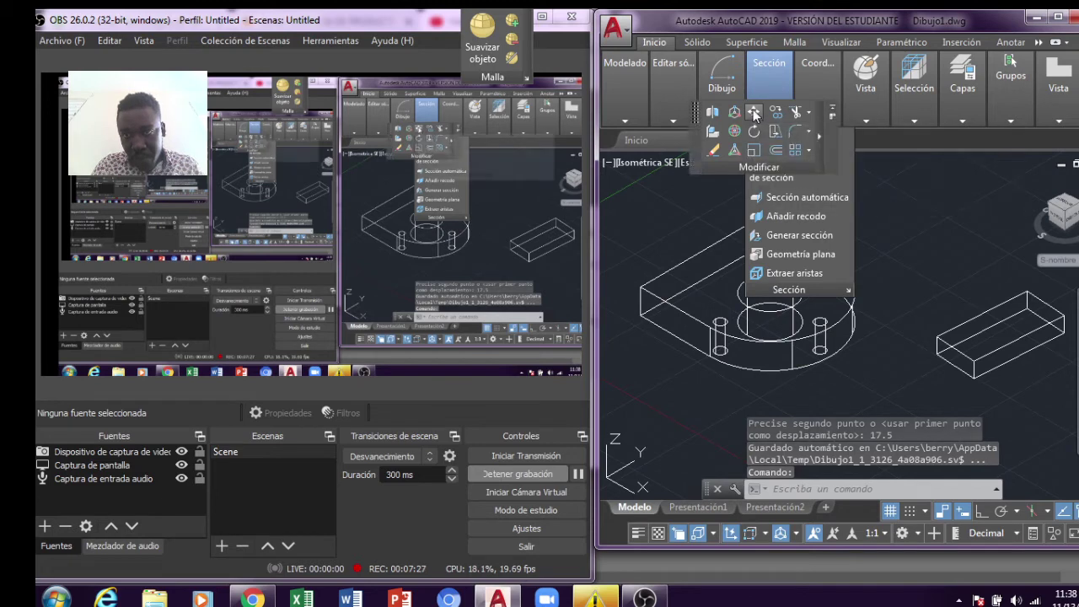
click(970, 357)
key(Return)
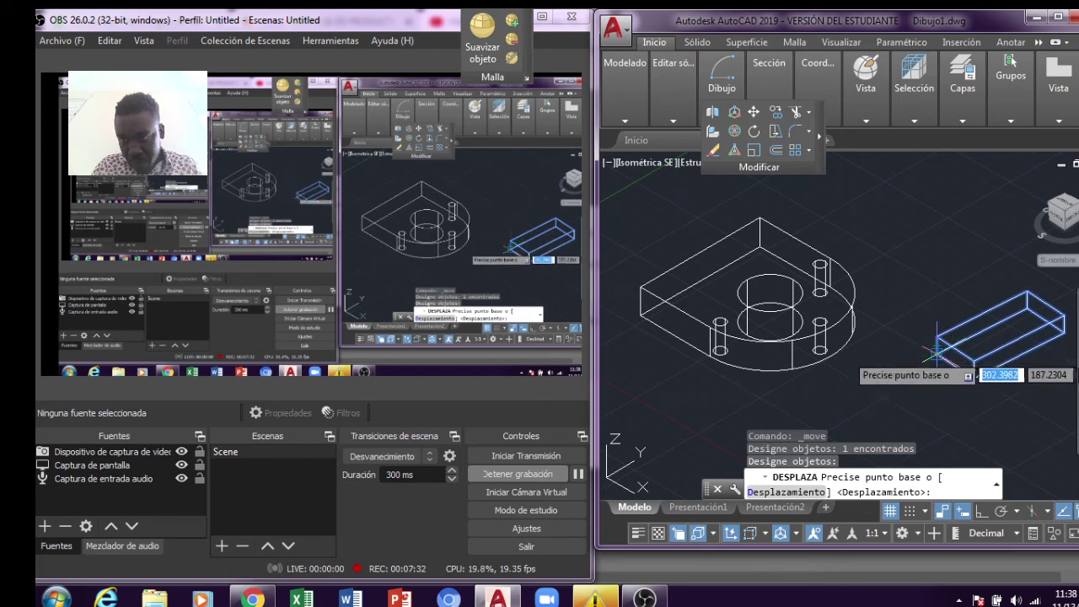
click(938, 349)
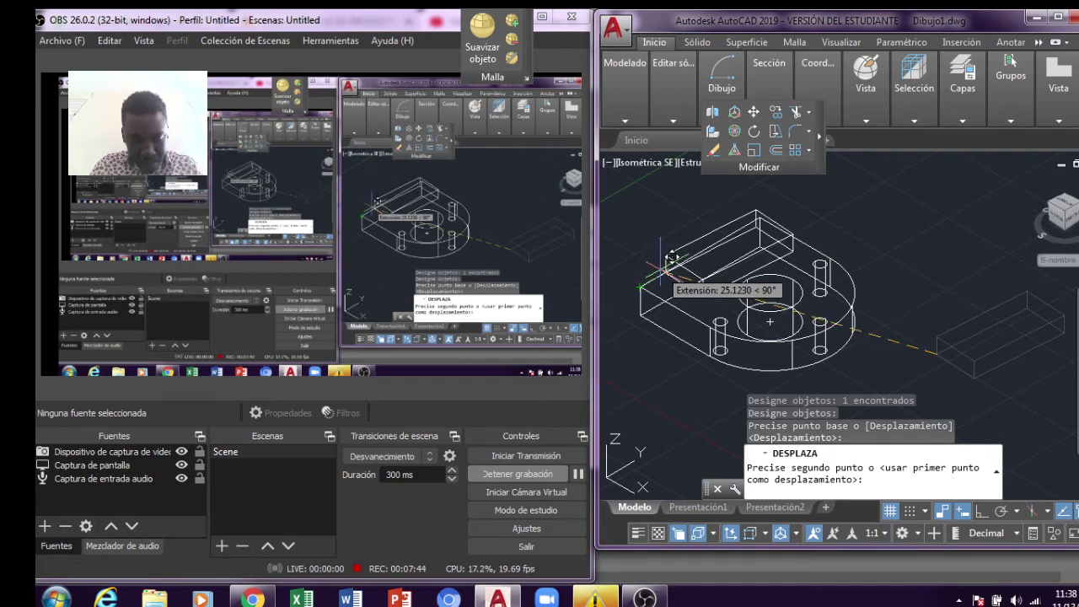
text(17)
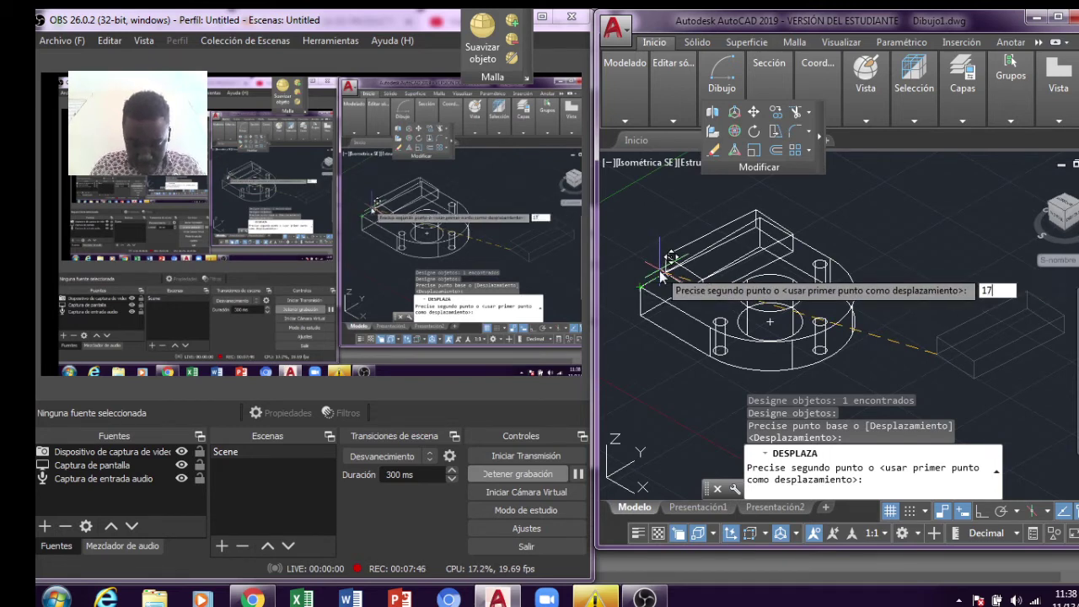
text(.5)
key(Return)
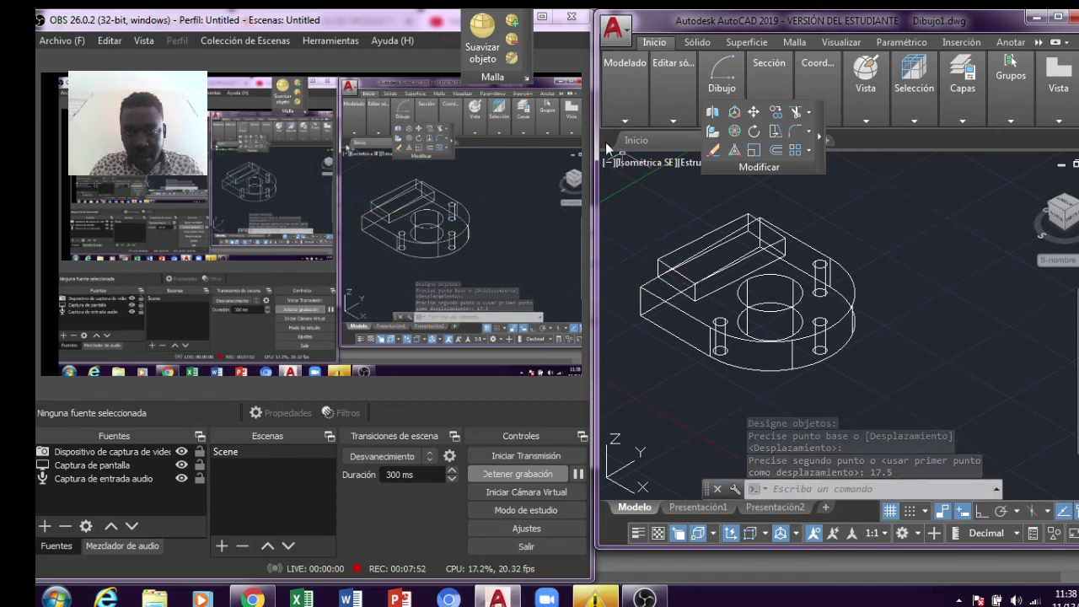
Join the box and the round-ended plate into one solid with Union.
click(626, 122)
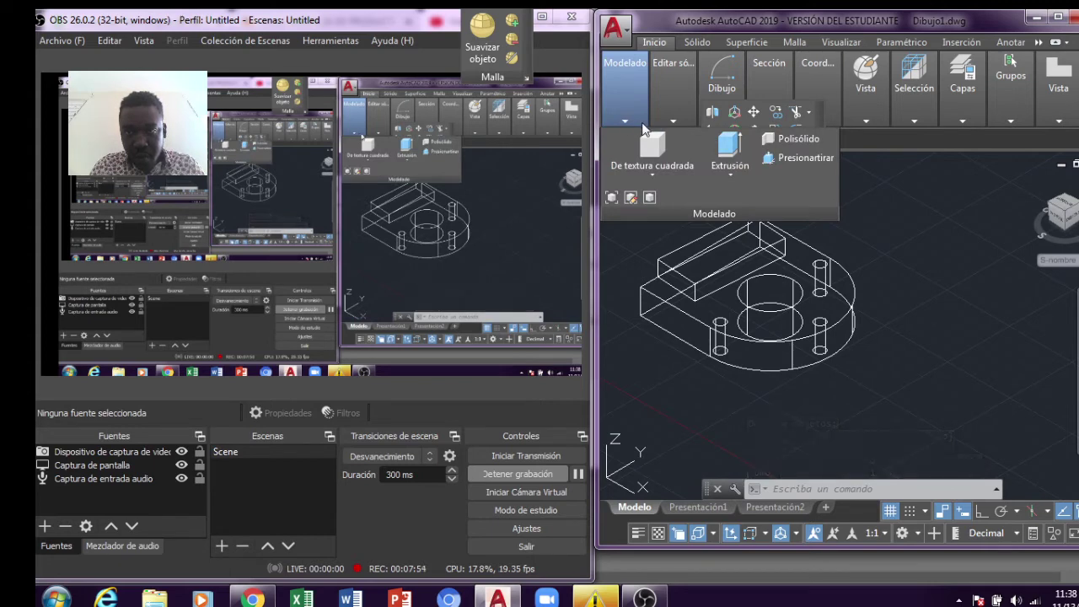
click(673, 121)
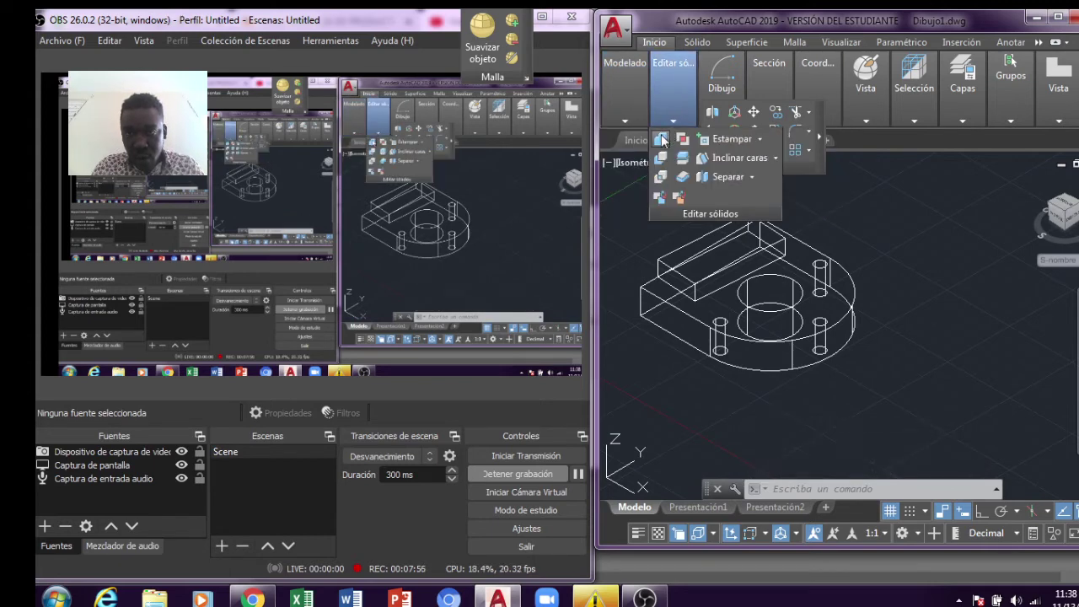
click(662, 140)
click(777, 240)
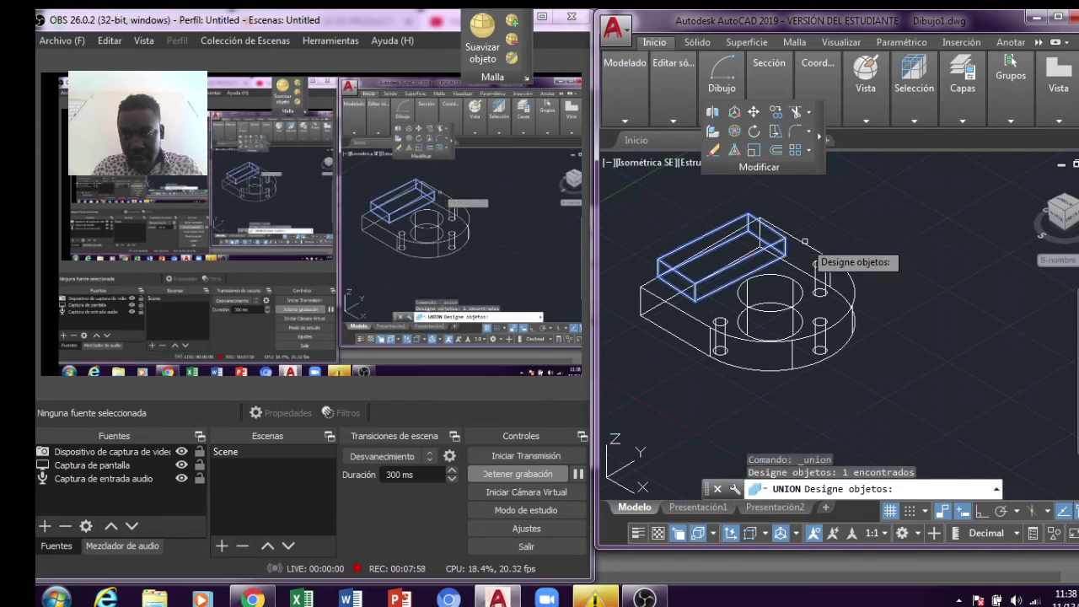
click(820, 247)
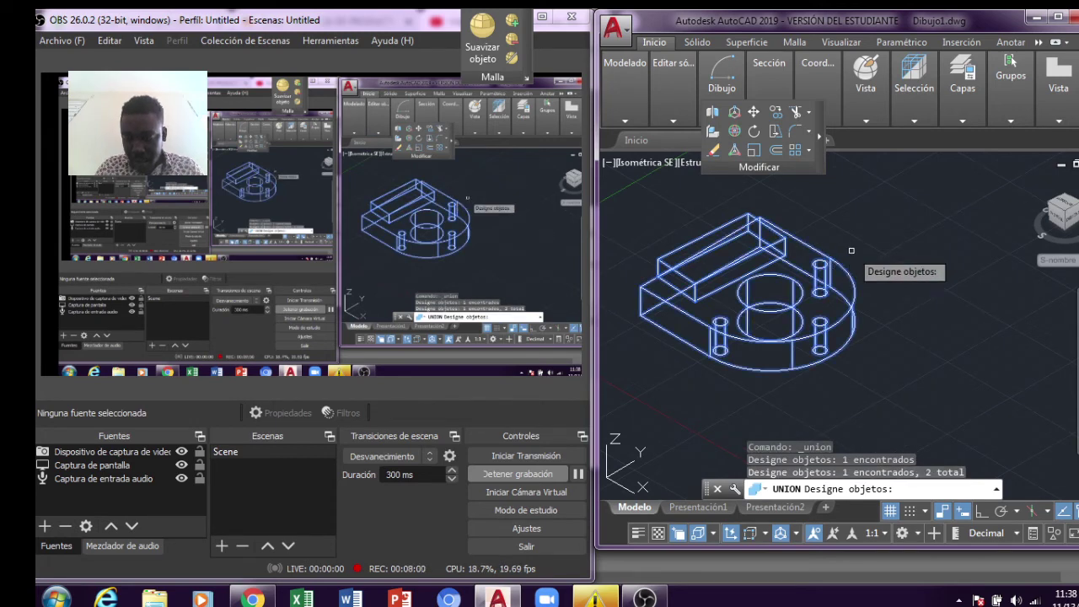
key(Return)
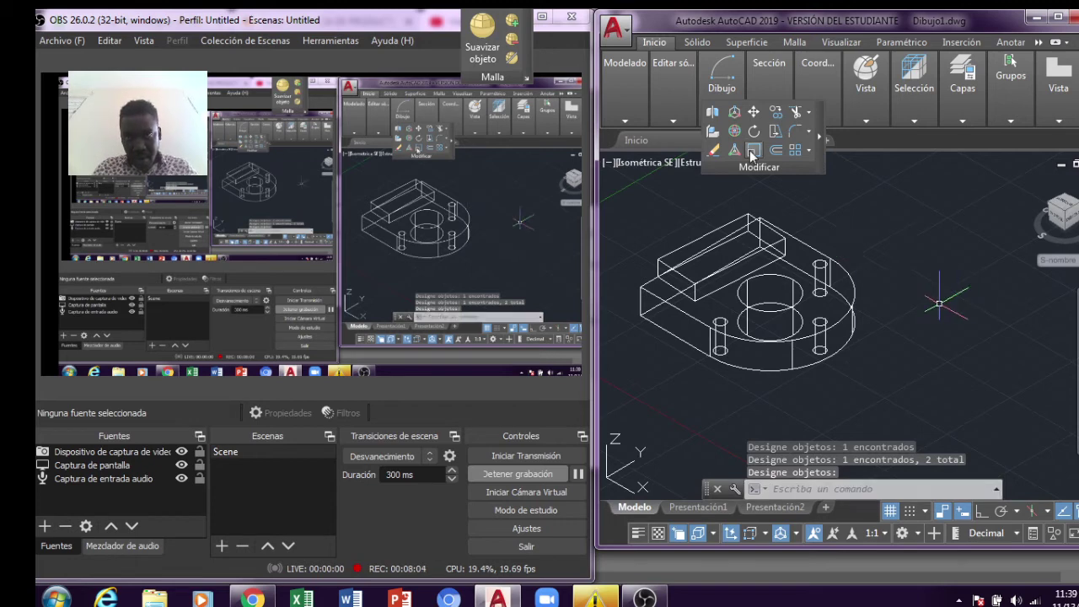
Create a solid cylinder centred on the bottom of the plate's large hole, with radius 34 and height 25.
click(624, 122)
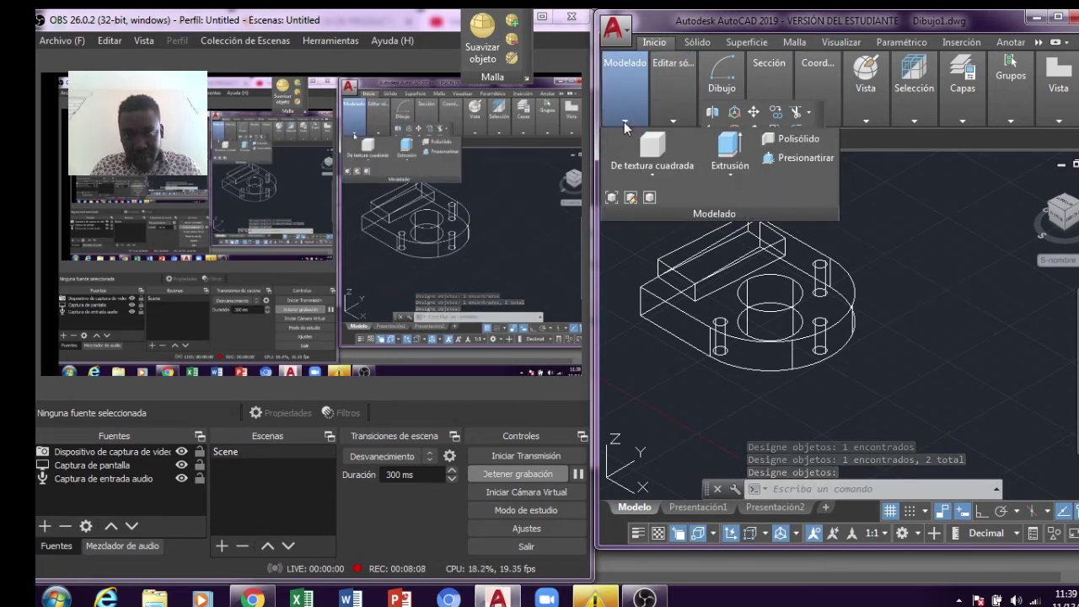
click(654, 176)
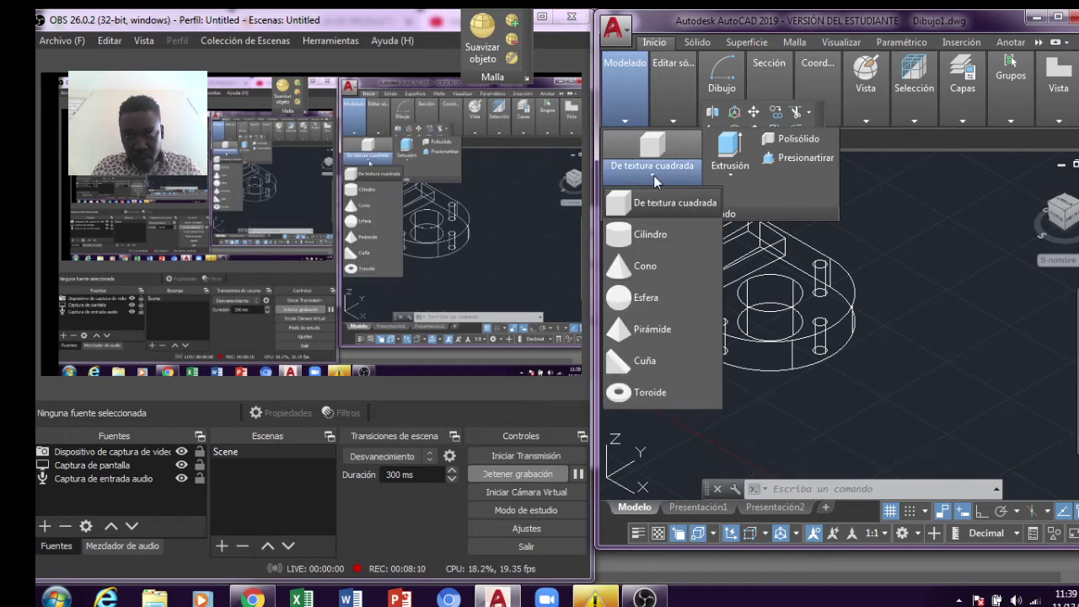
click(658, 236)
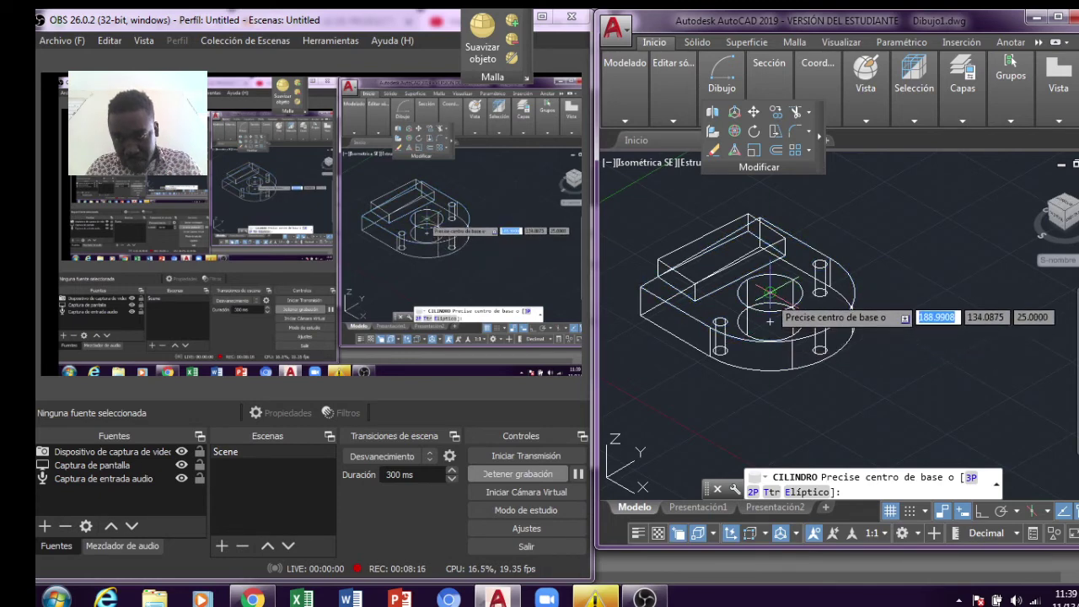
click(770, 337)
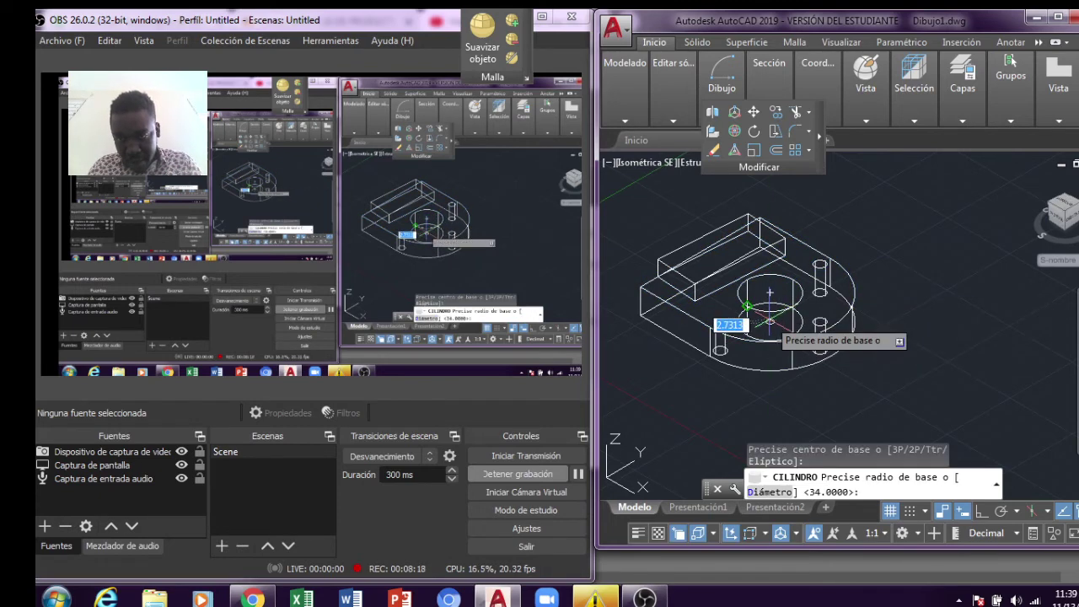
text(34)
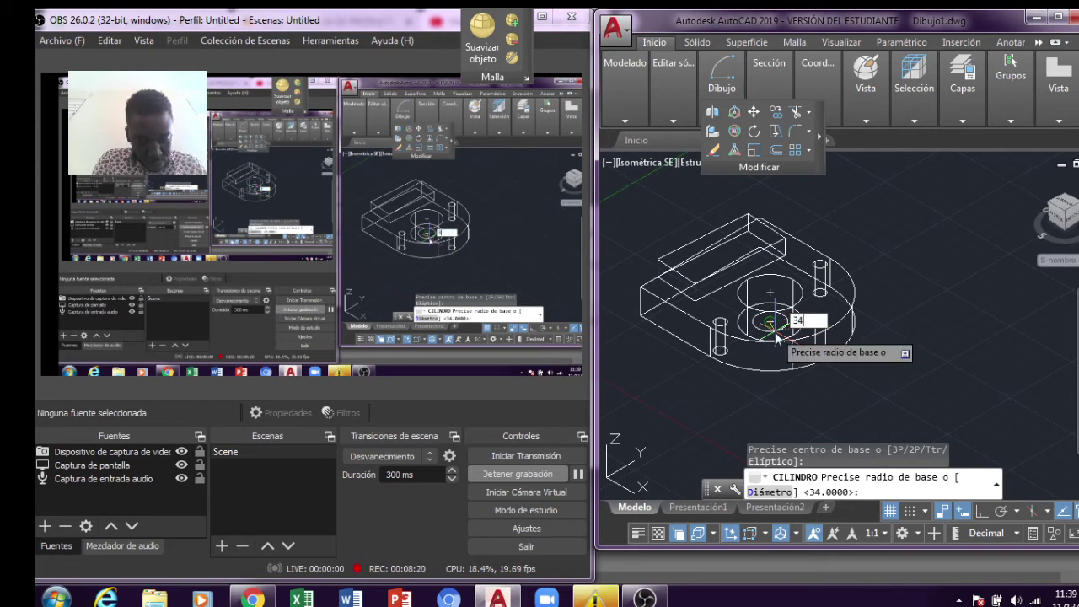
key(Return)
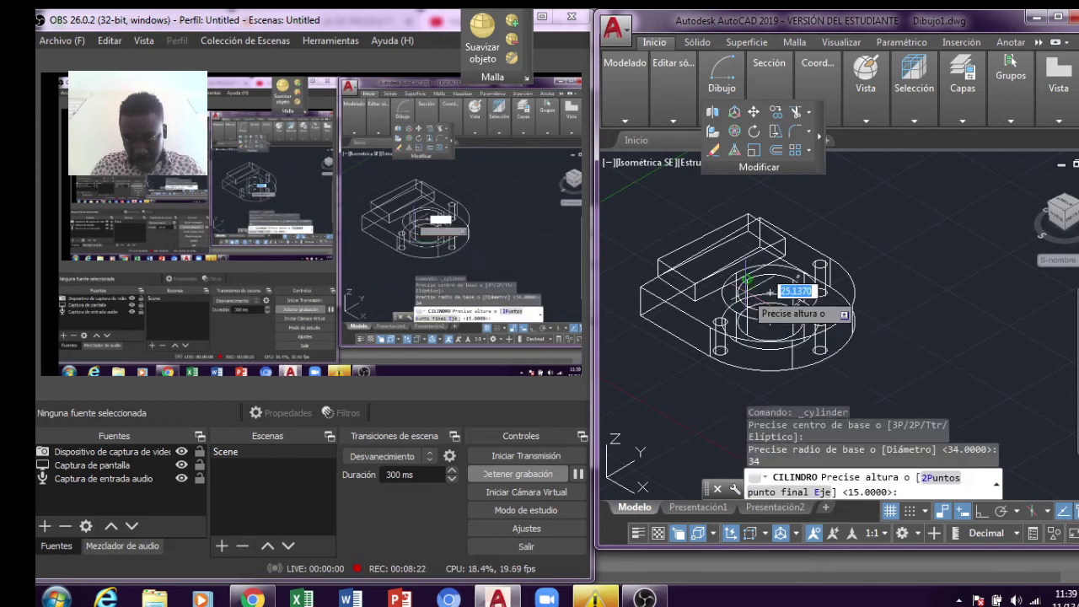
text(2)
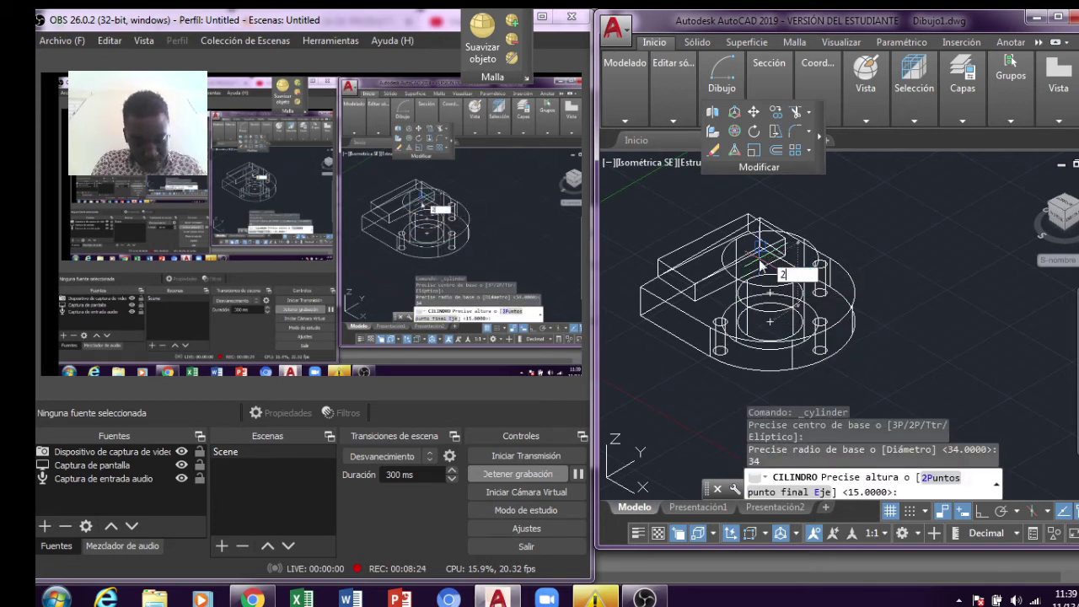
text(5)
key(Return)
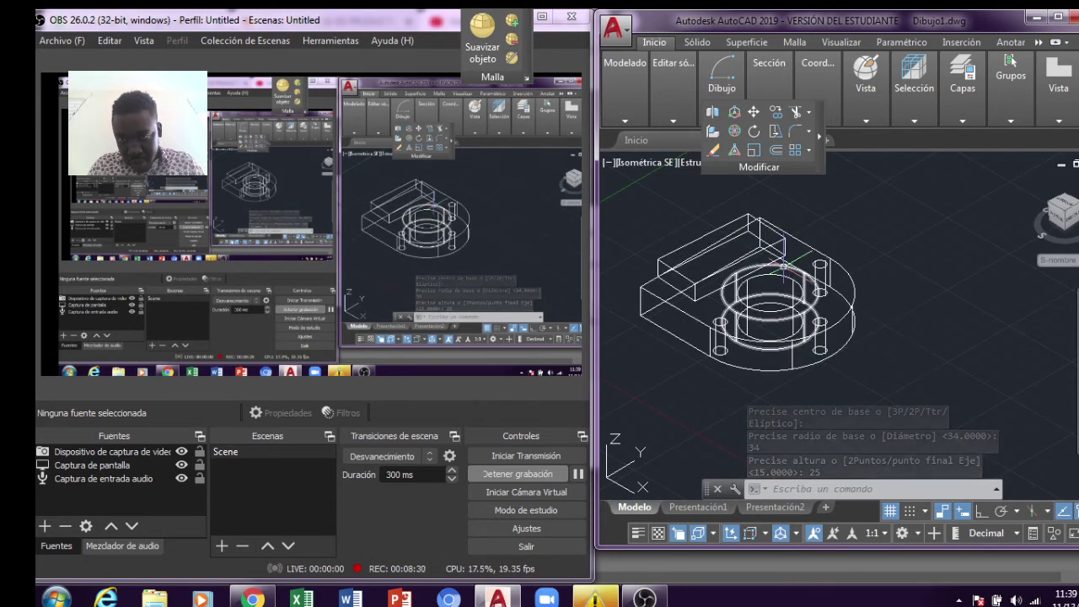
Switch the visual style to Estructura alámbrica and move the new cylinder 15 upward along the Z axis.
click(784, 264)
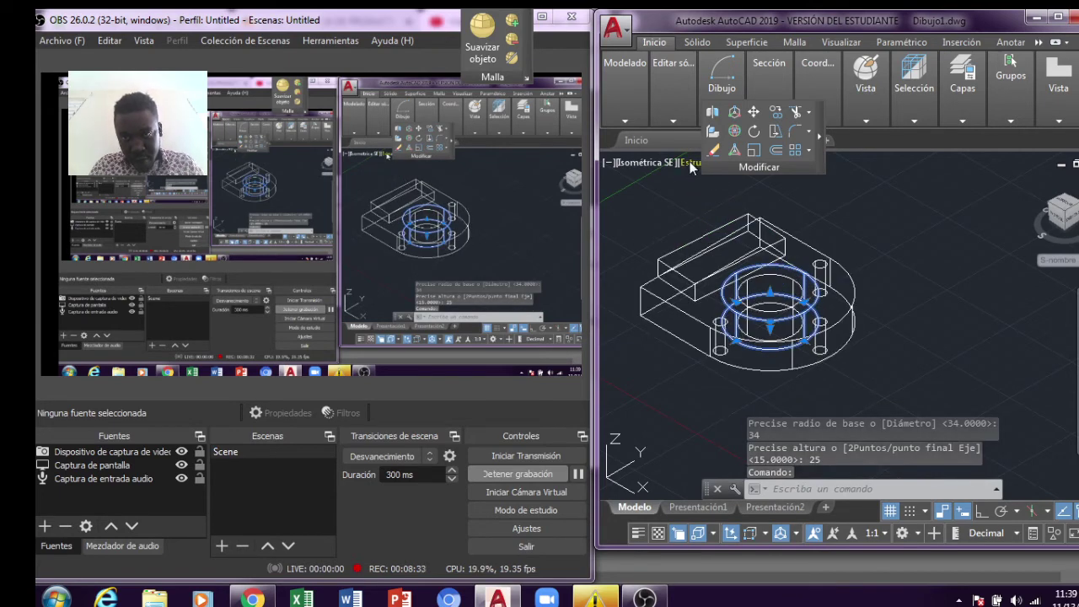
click(690, 161)
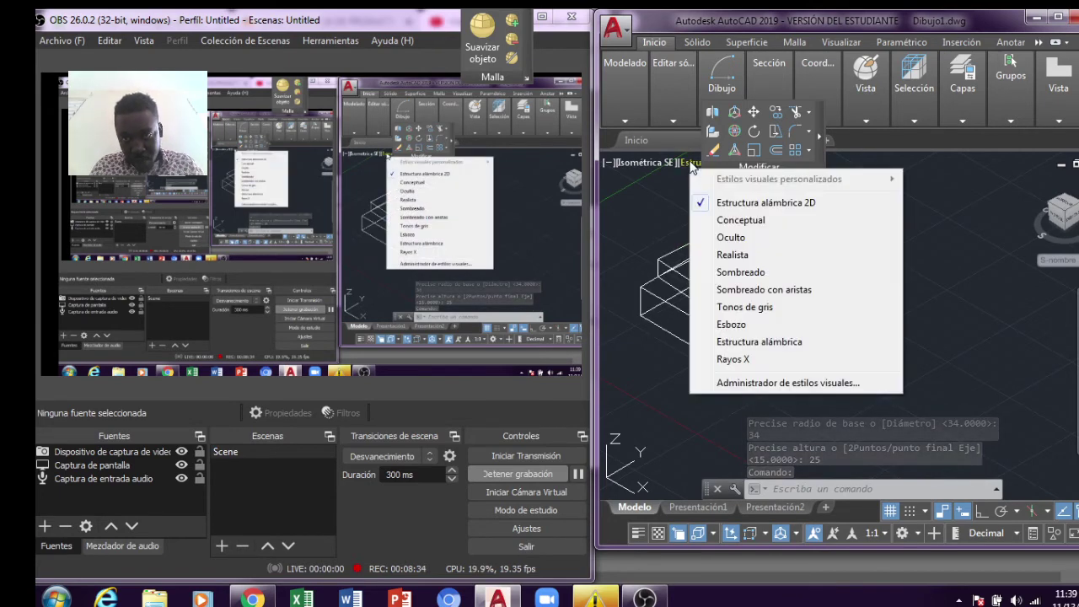
click(759, 342)
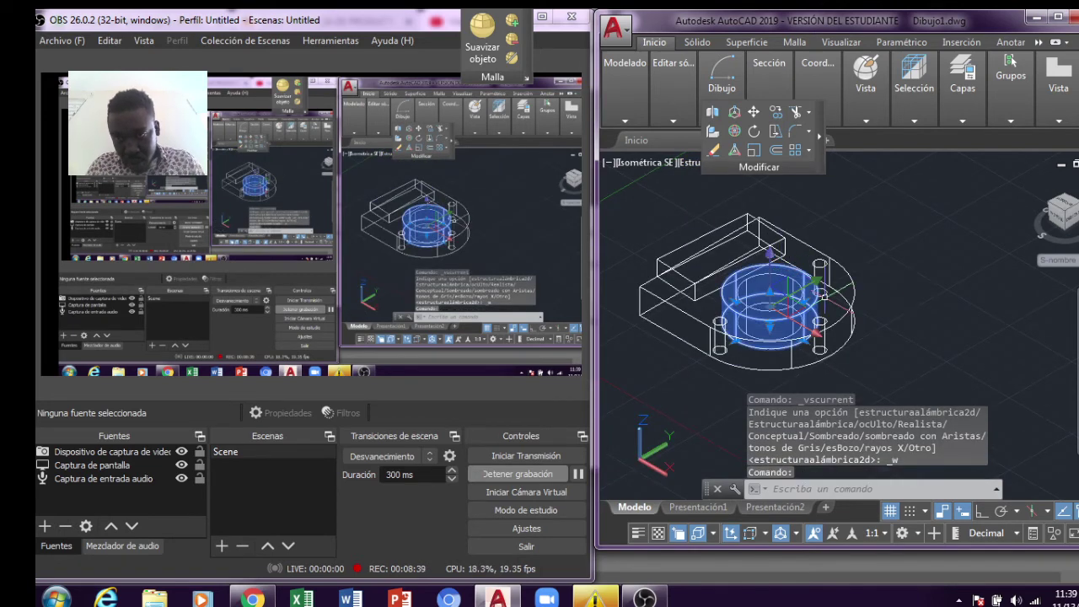
click(769, 251)
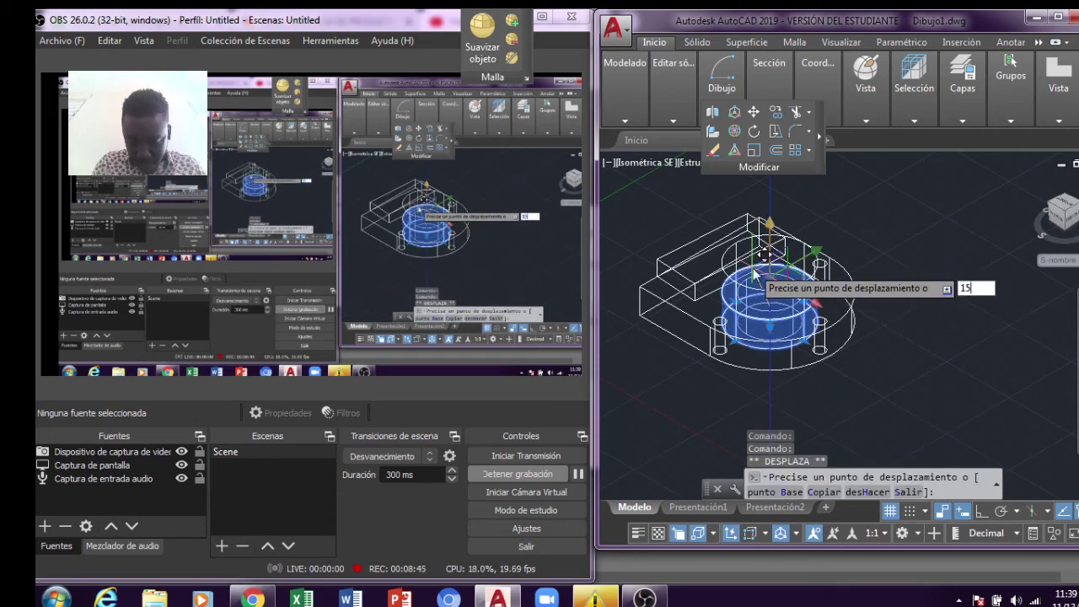
key(Return)
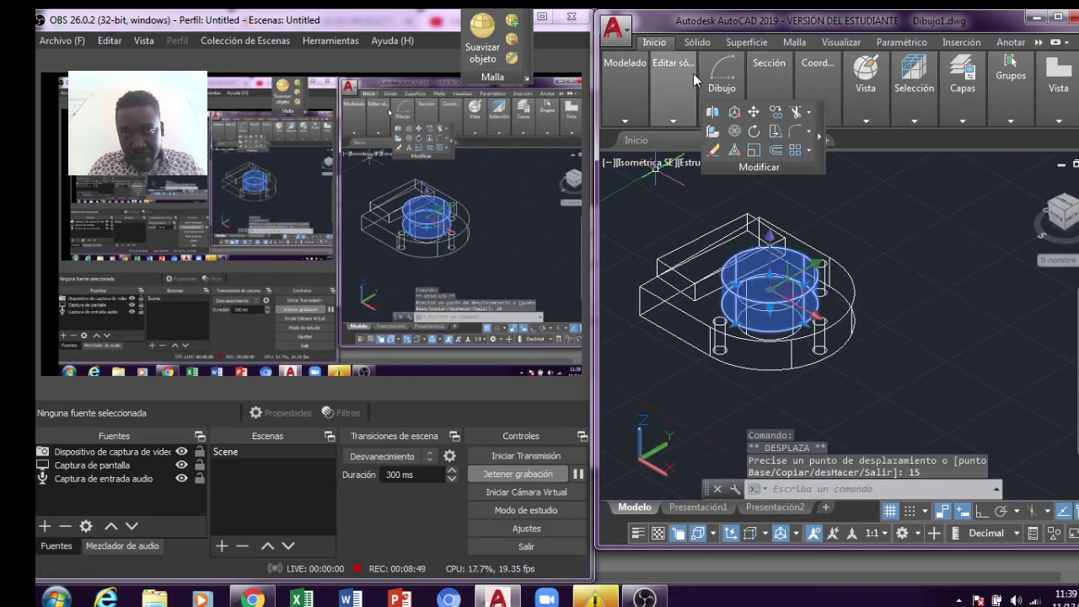
Subtract the raised cylinder from the joined plate and box solid.
mouse_move(683, 78)
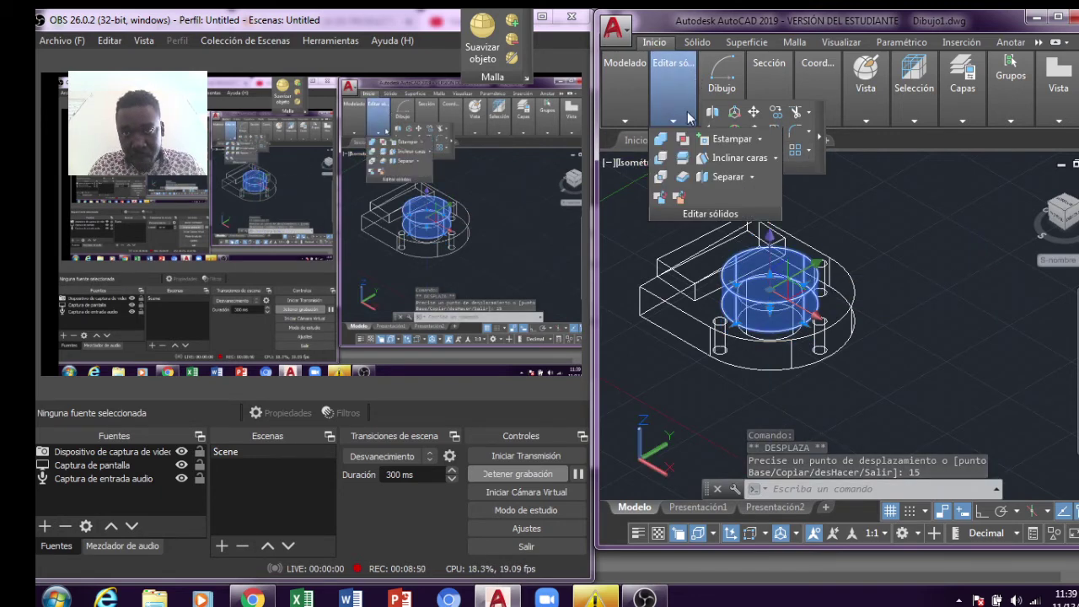
click(662, 158)
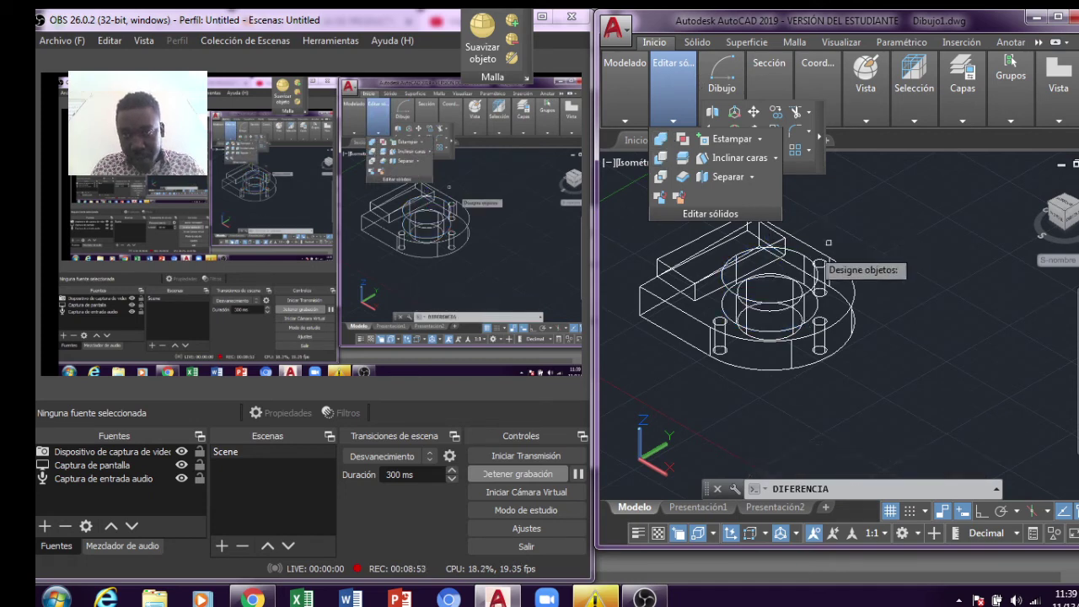
click(786, 233)
key(Return)
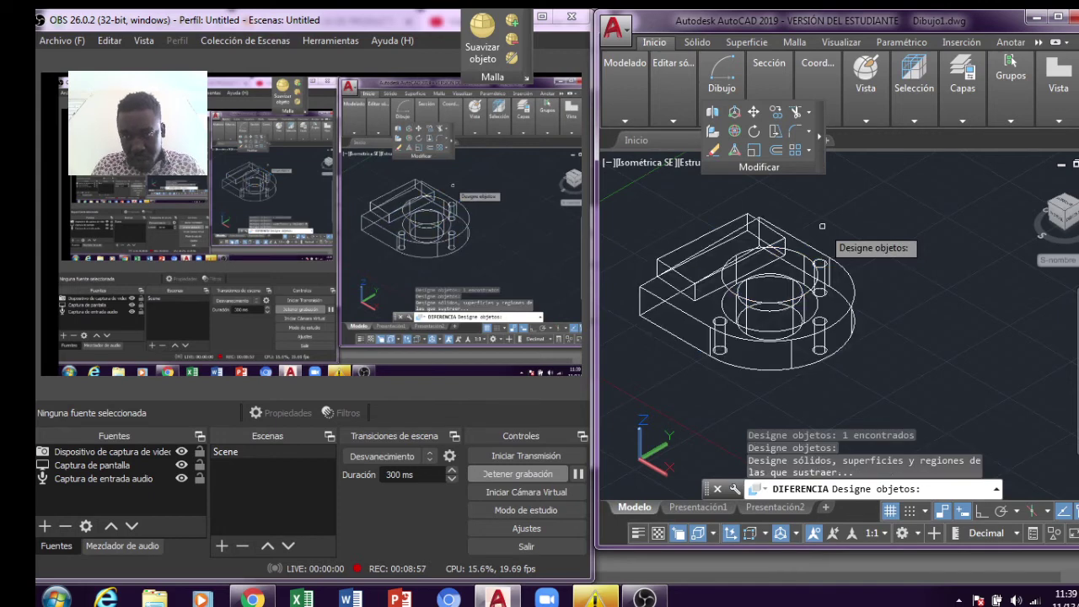
click(800, 253)
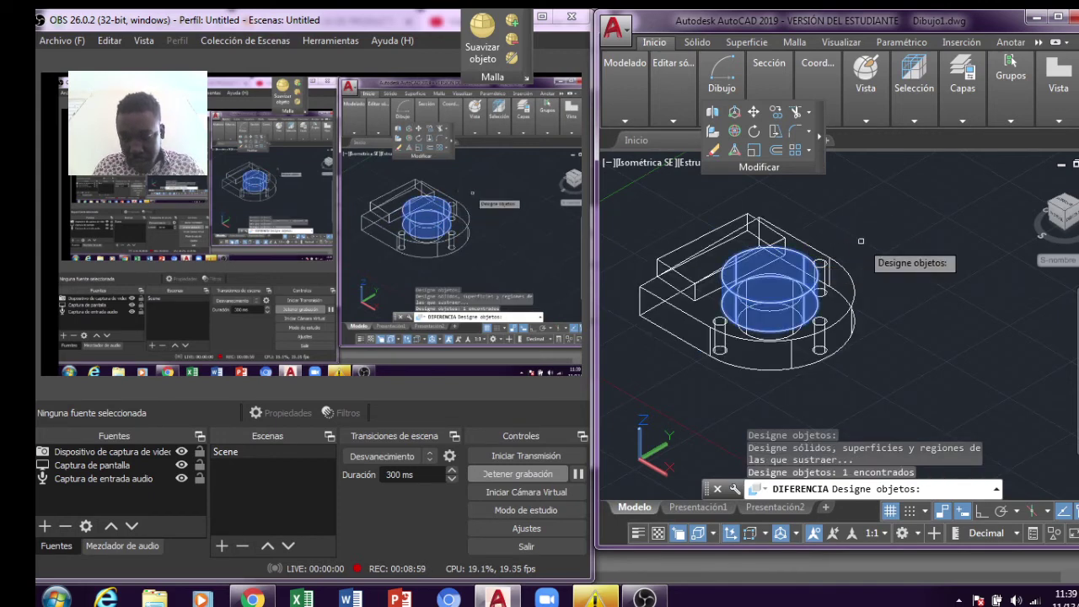
key(Return)
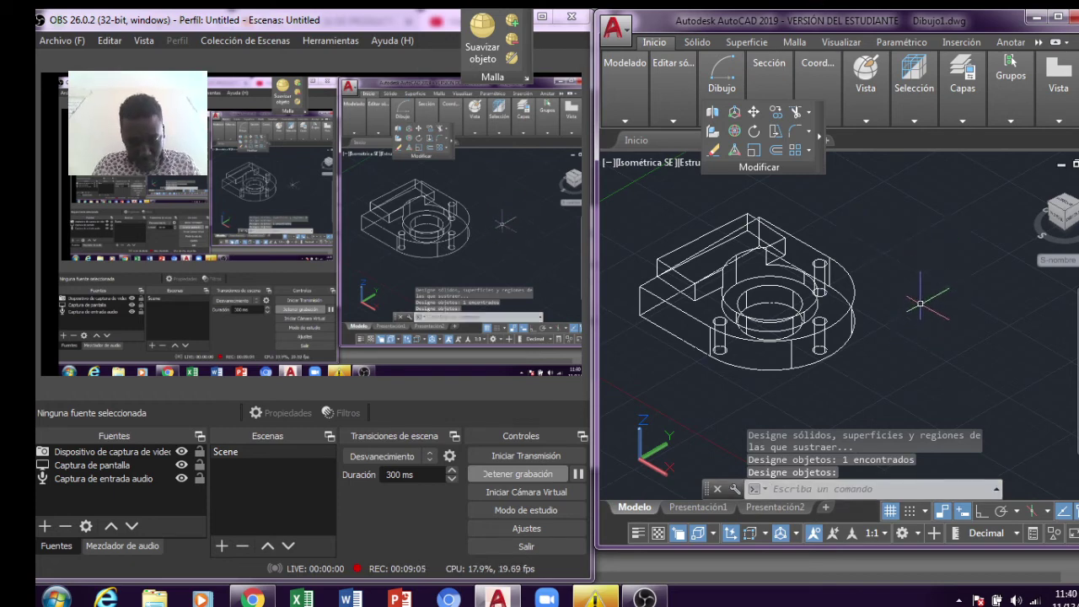
Draw a circle of radius 5 on the box's top face, centred 24 from the midpoint of its outer long edge at 270°.
key(Return)
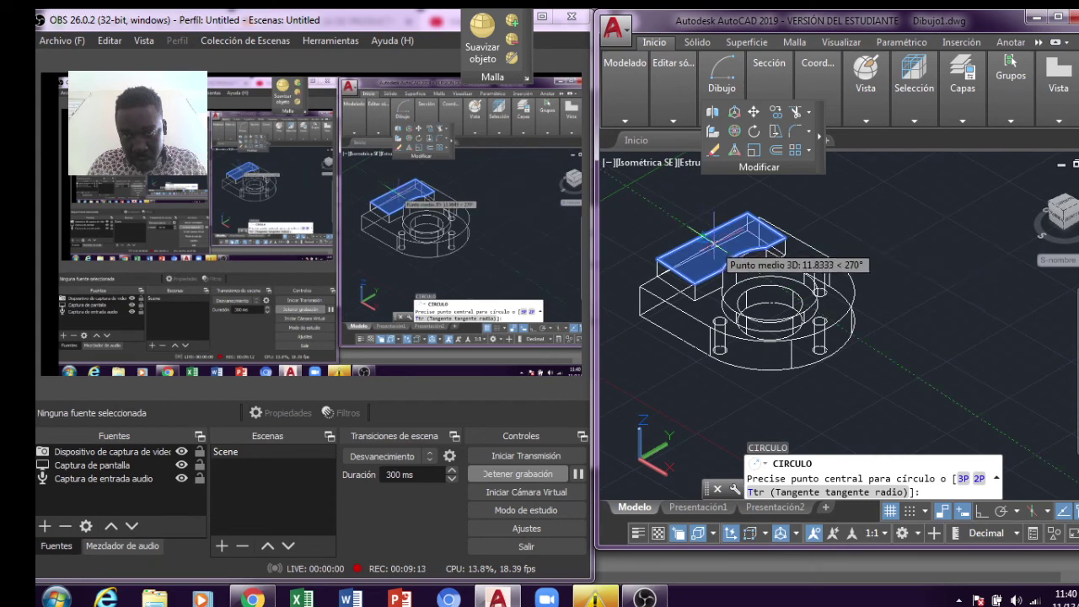
text(24)
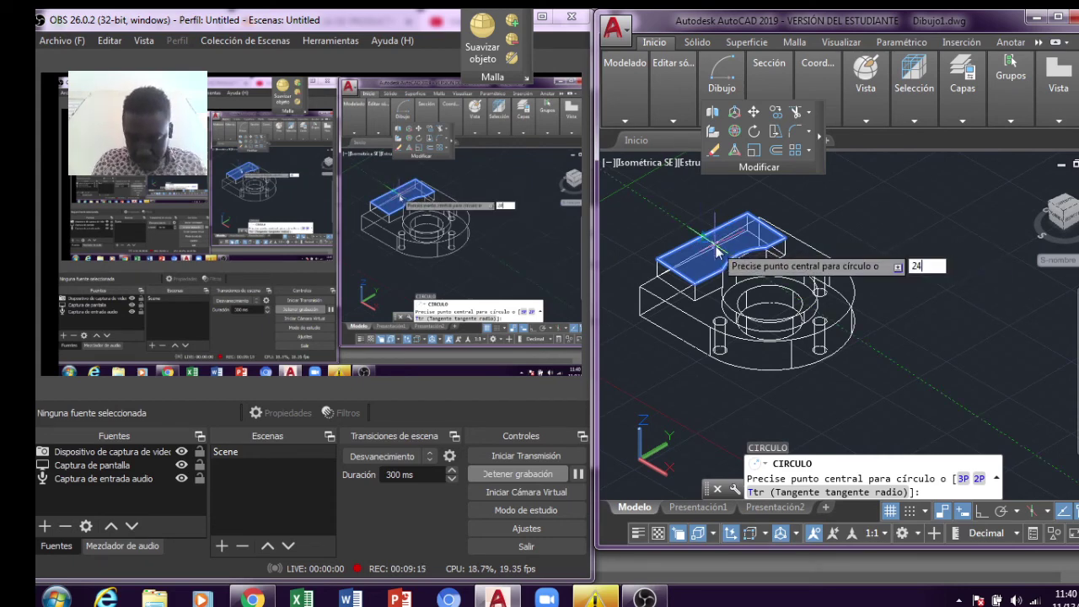
key(Return)
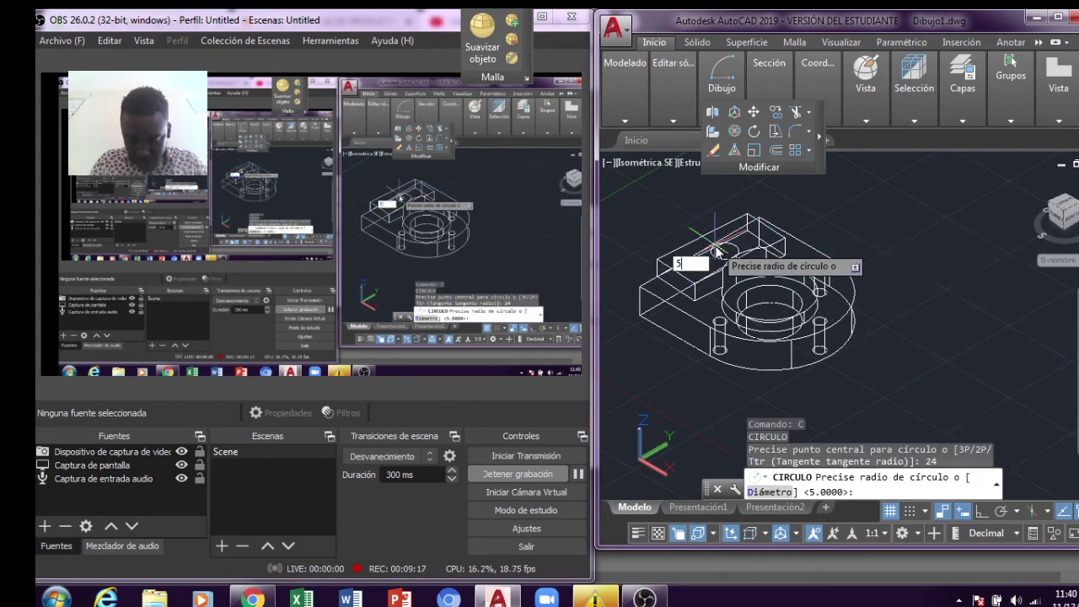
key(Return)
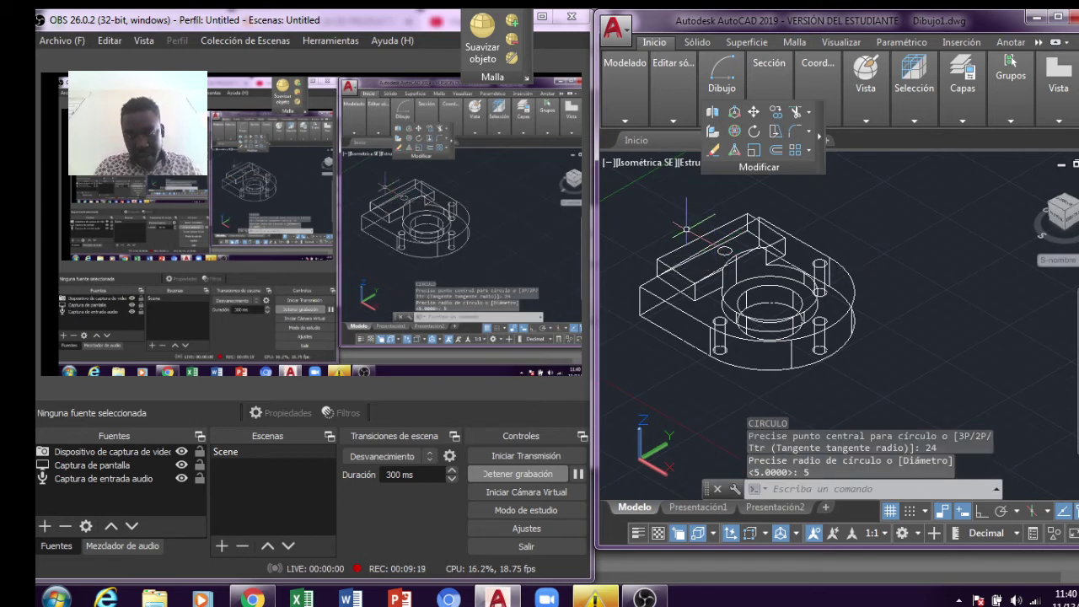
Press-pull the small circle on the box's top face down to the plate's bottom corner to cut a through hole.
mouse_move(625, 80)
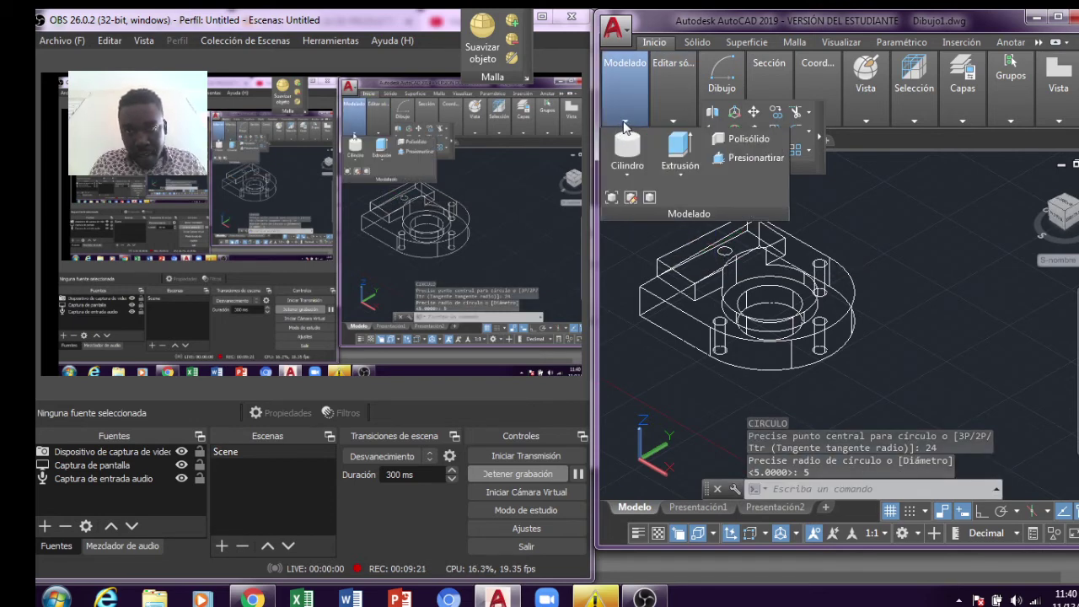
click(722, 161)
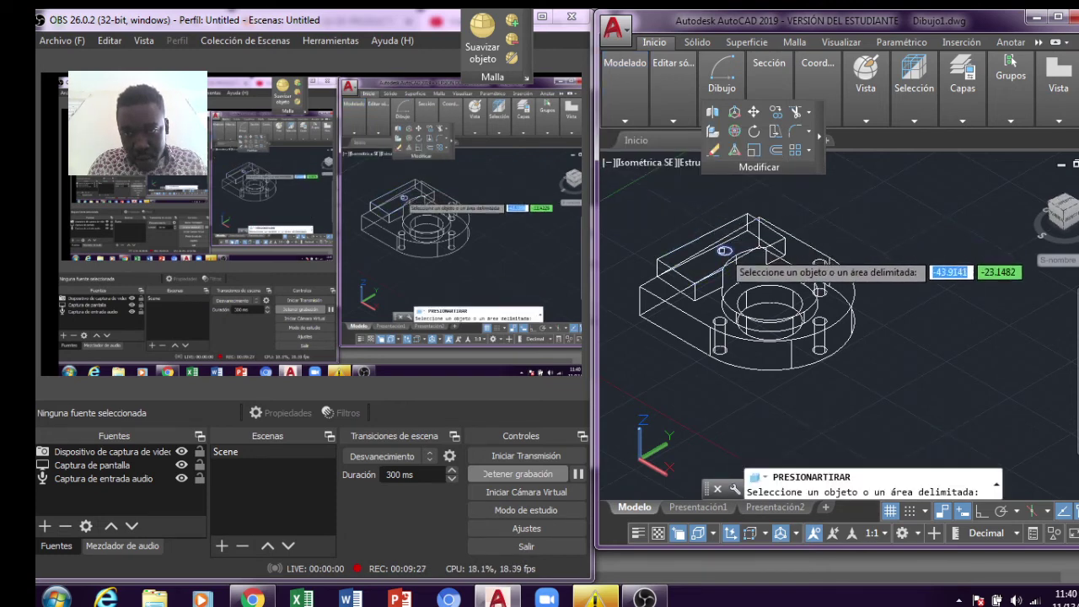
click(725, 251)
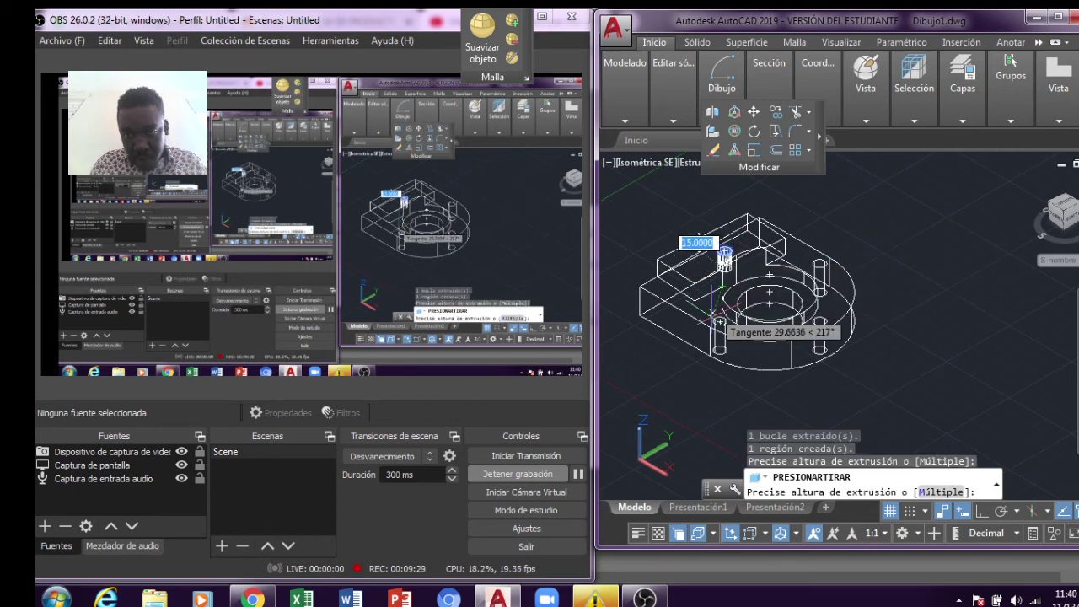
click(642, 313)
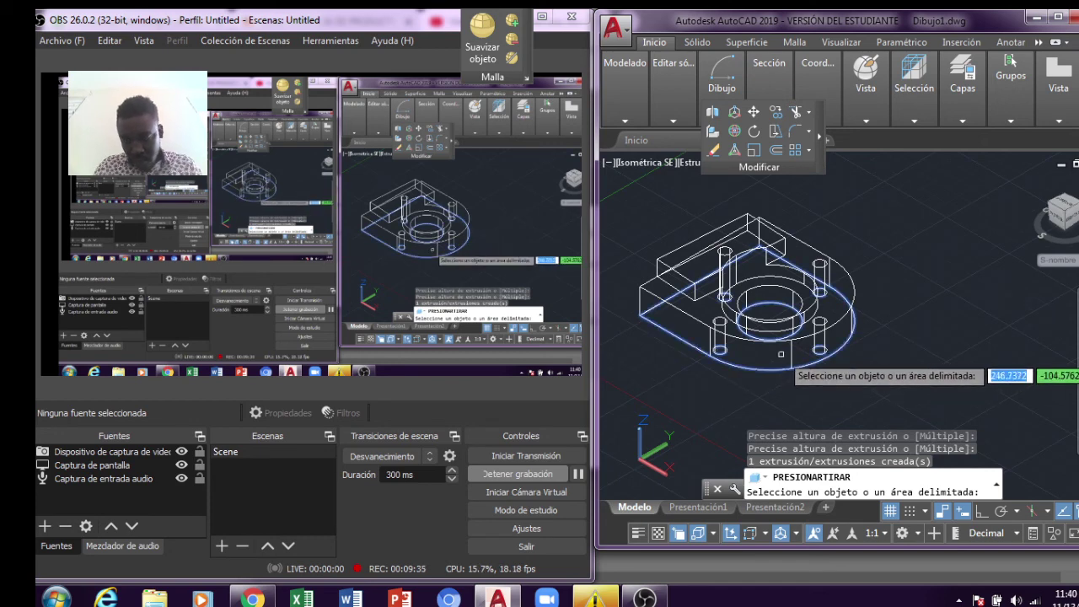
key(Return)
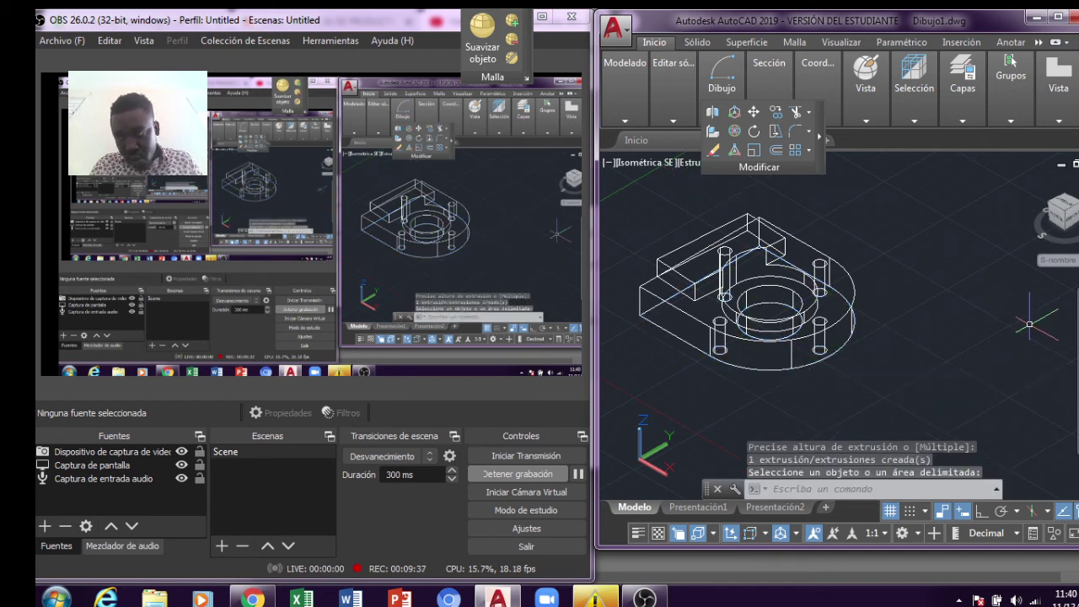
Fit the whole model in the viewport with the Zoom todo option.
click(1073, 443)
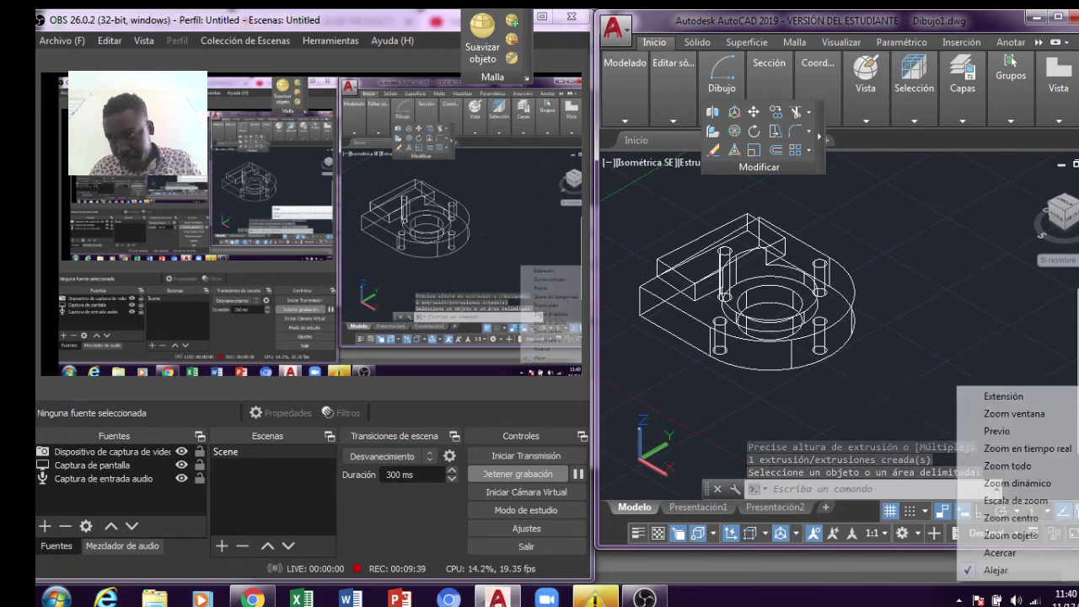
click(1017, 467)
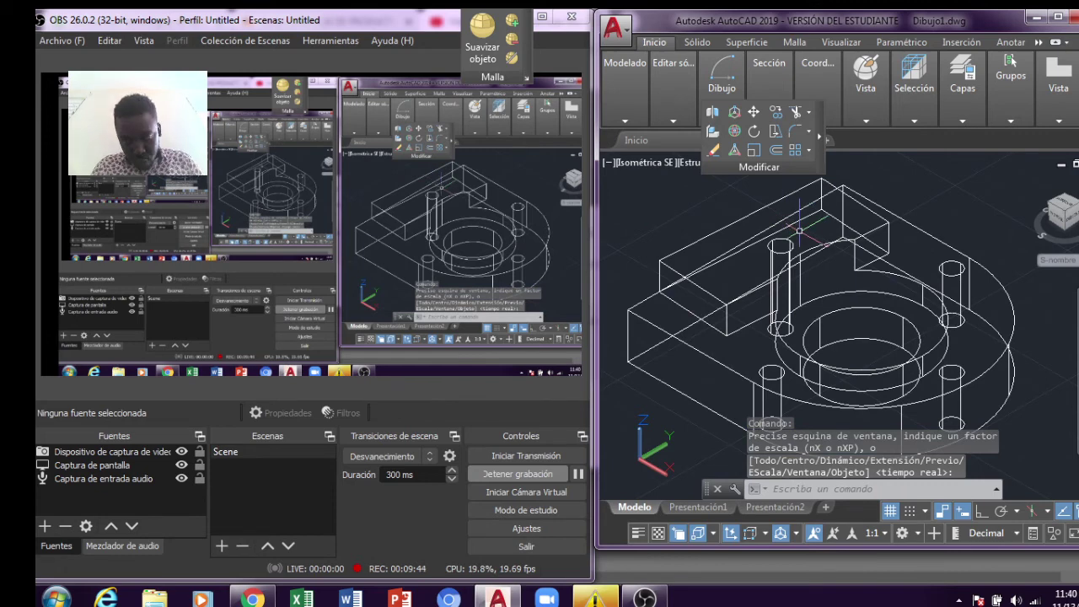
mouse_move(799, 229)
mouse_down()
mouse_move(773, 241)
mouse_move(784, 231)
mouse_move(772, 242)
mouse_move(790, 182)
mouse_up()
text(z)
key(Return)
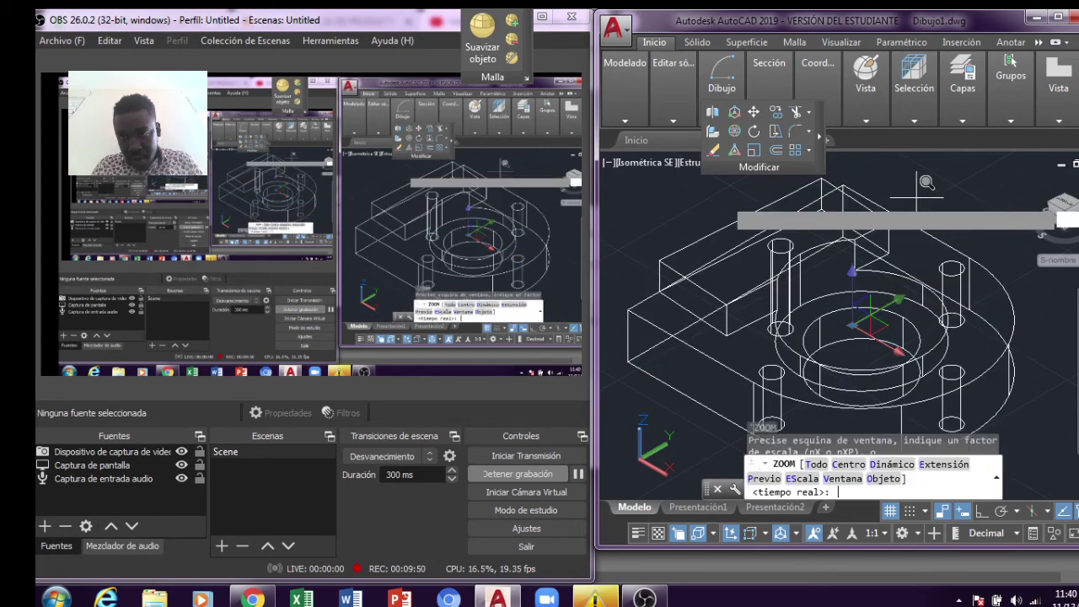
key(Return)
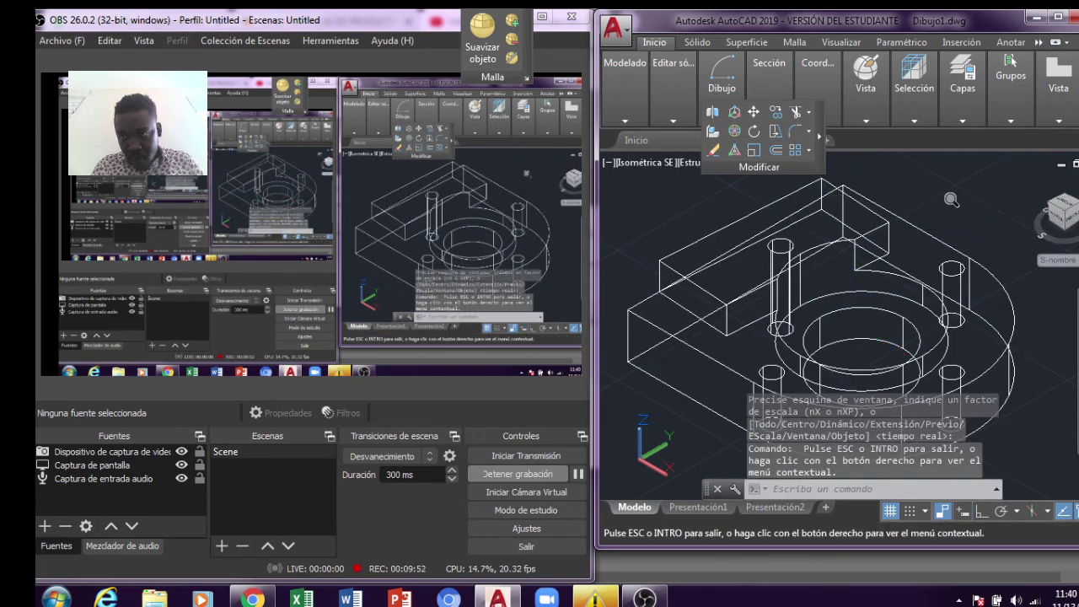
right_click(948, 197)
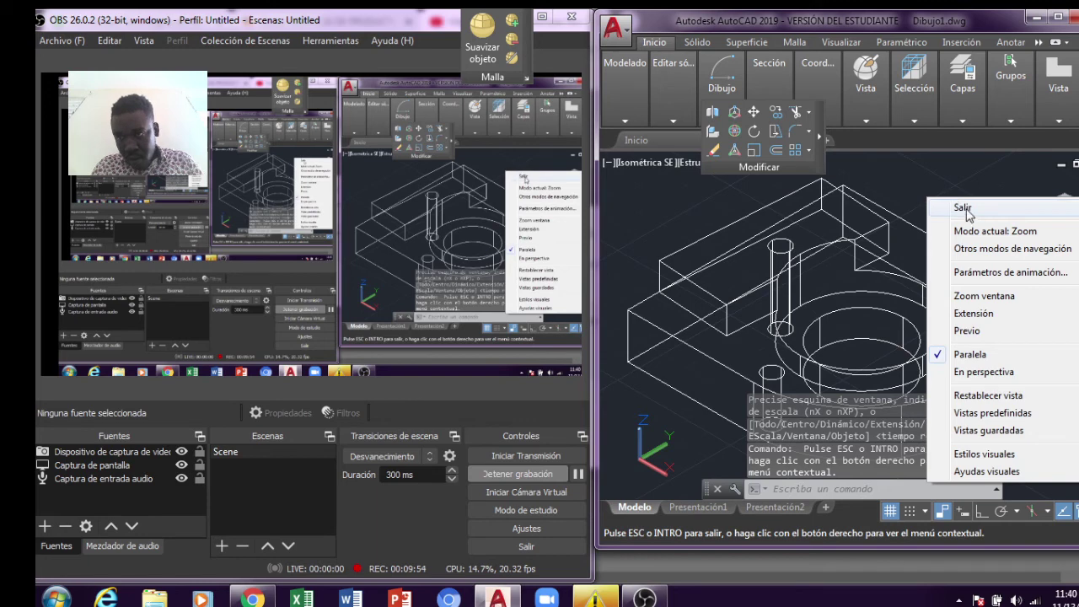
click(964, 209)
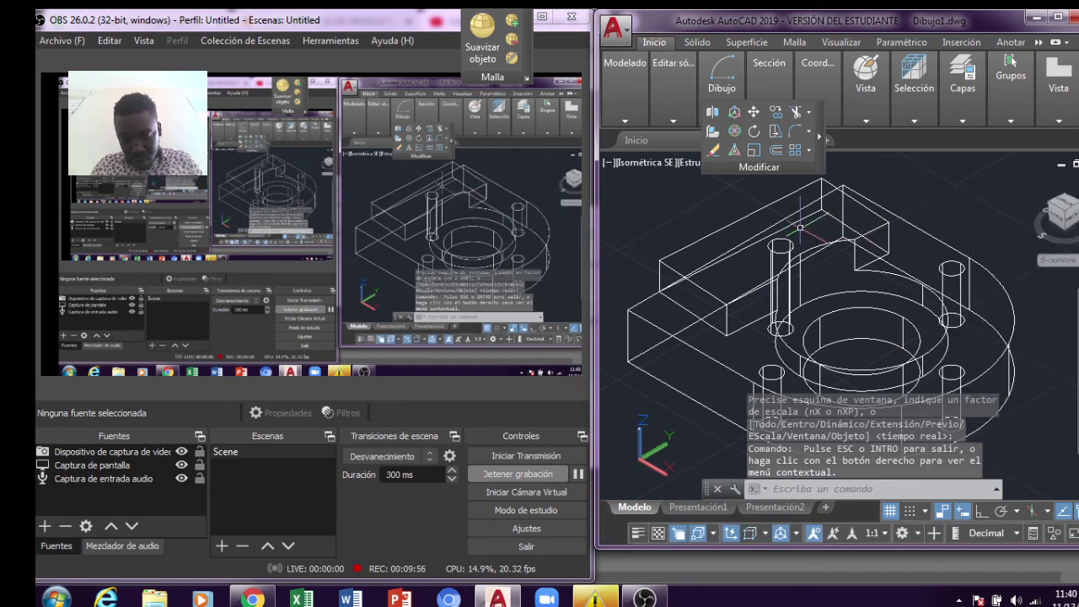
mouse_move(799, 226)
mouse_down()
mouse_move(790, 240)
mouse_move(796, 231)
mouse_up()
text(z)
key(Return)
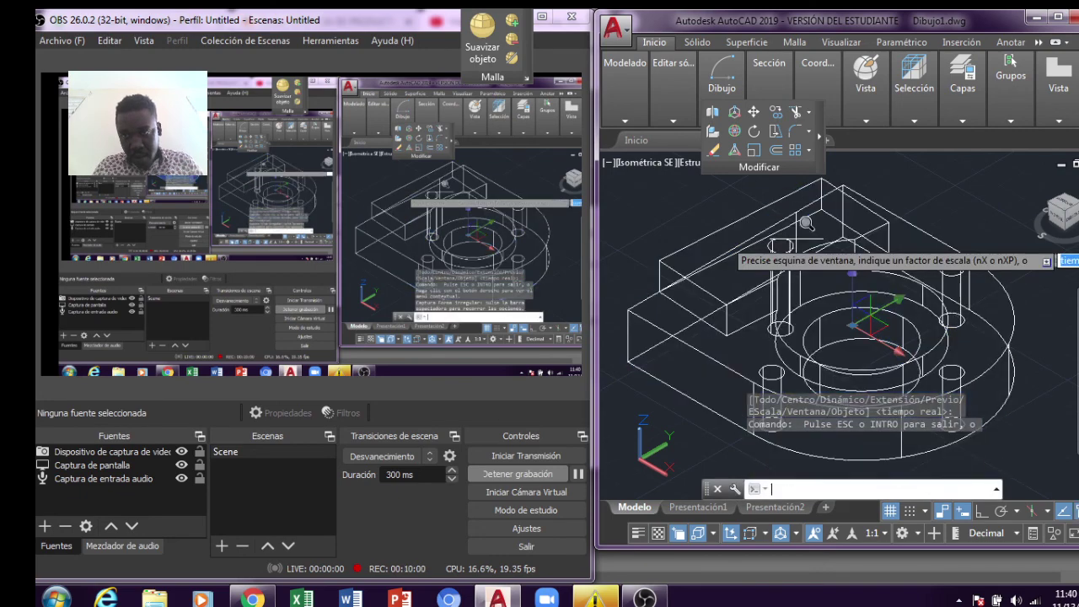
key(Return)
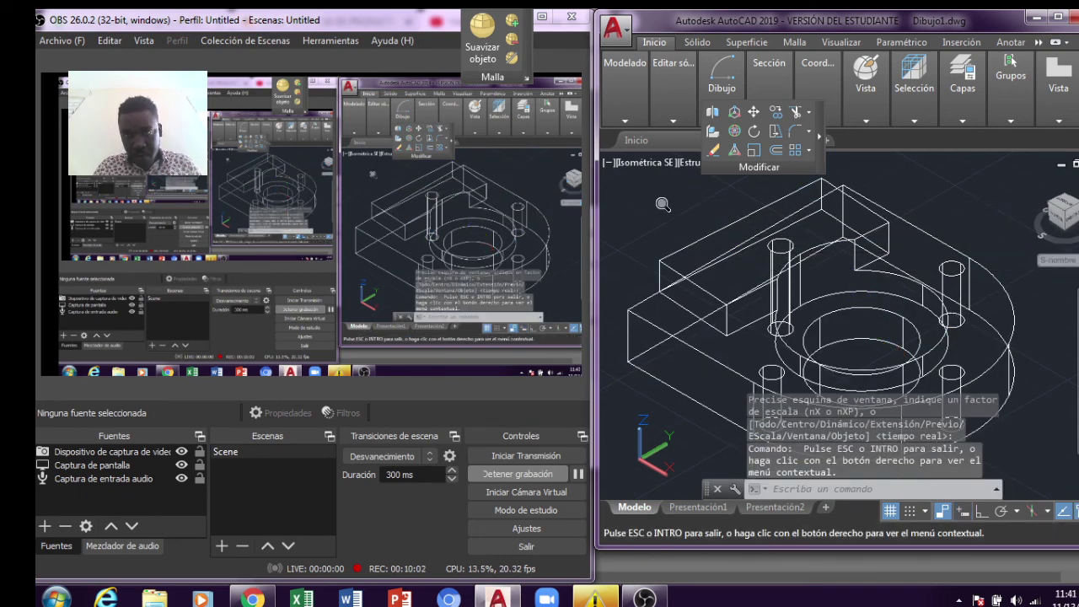
key(Escape)
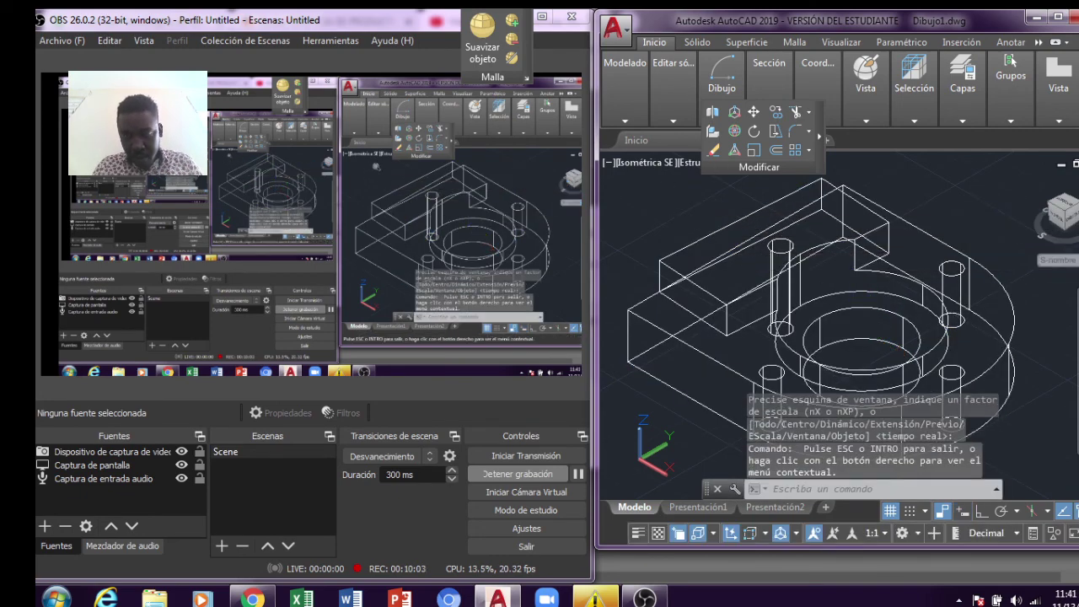
Switch the visual style to Conceptual and examine the solid's recess and through holes from a rotated viewpoint.
click(688, 163)
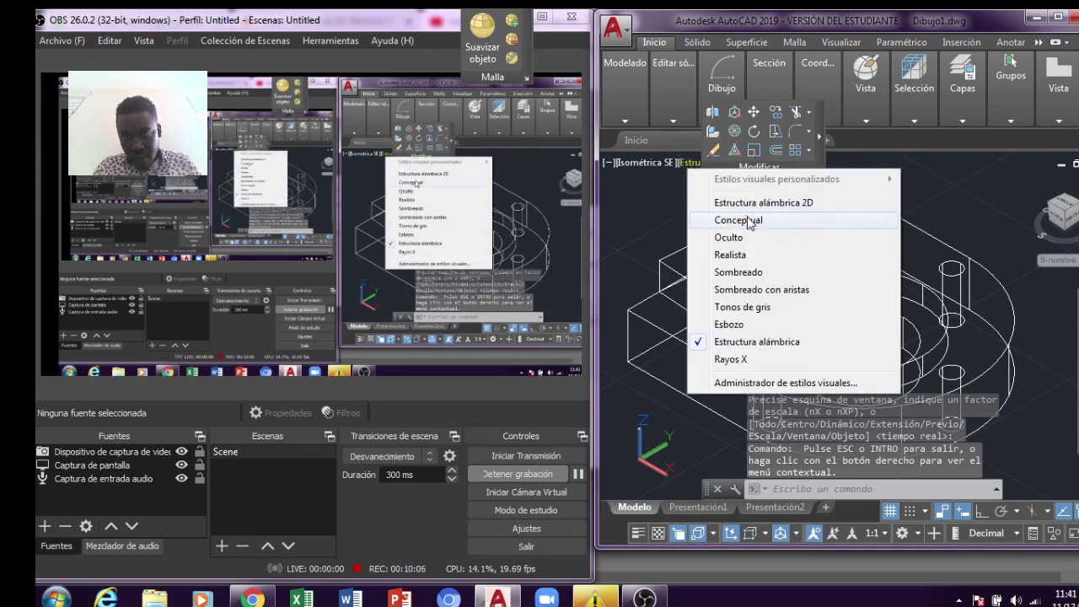
click(748, 221)
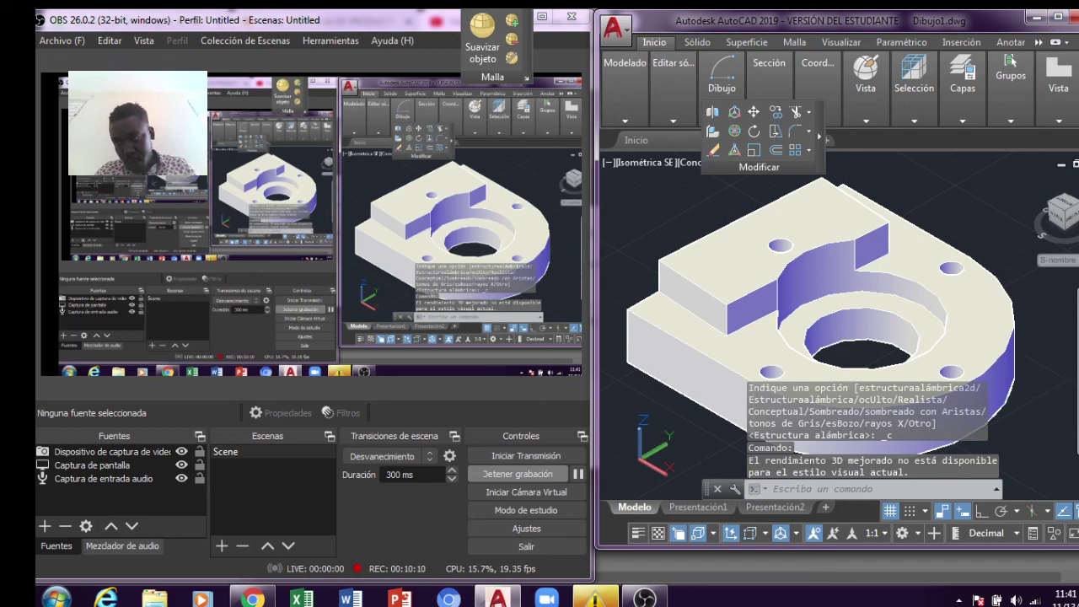
shift+middle_drag(1062, 378, 1063, 378)
shift+middle_drag(988, 235, 955, 340)
right_click(955, 339)
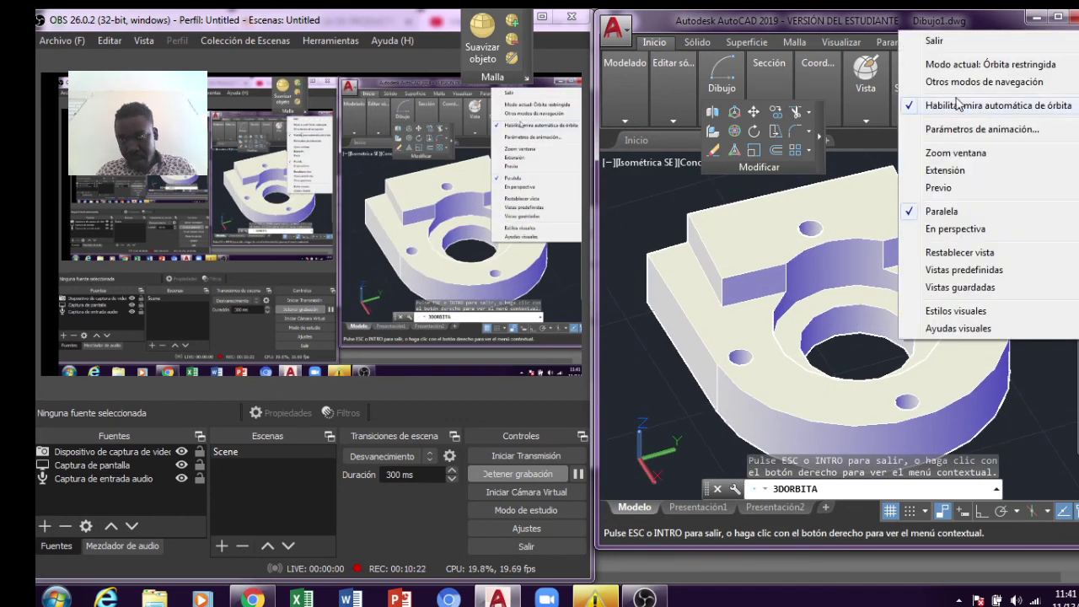
click(935, 42)
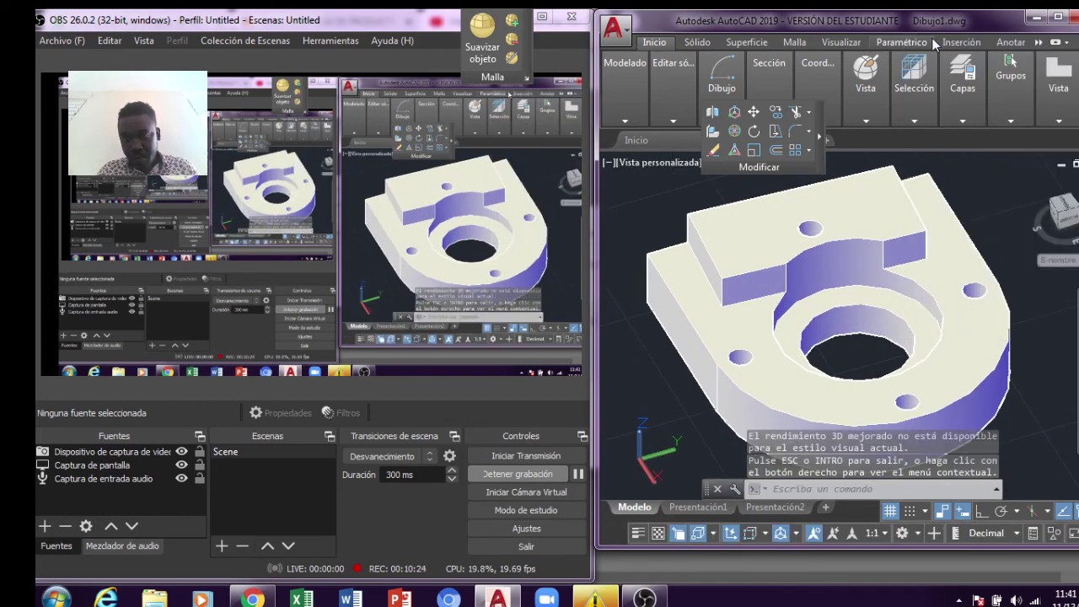